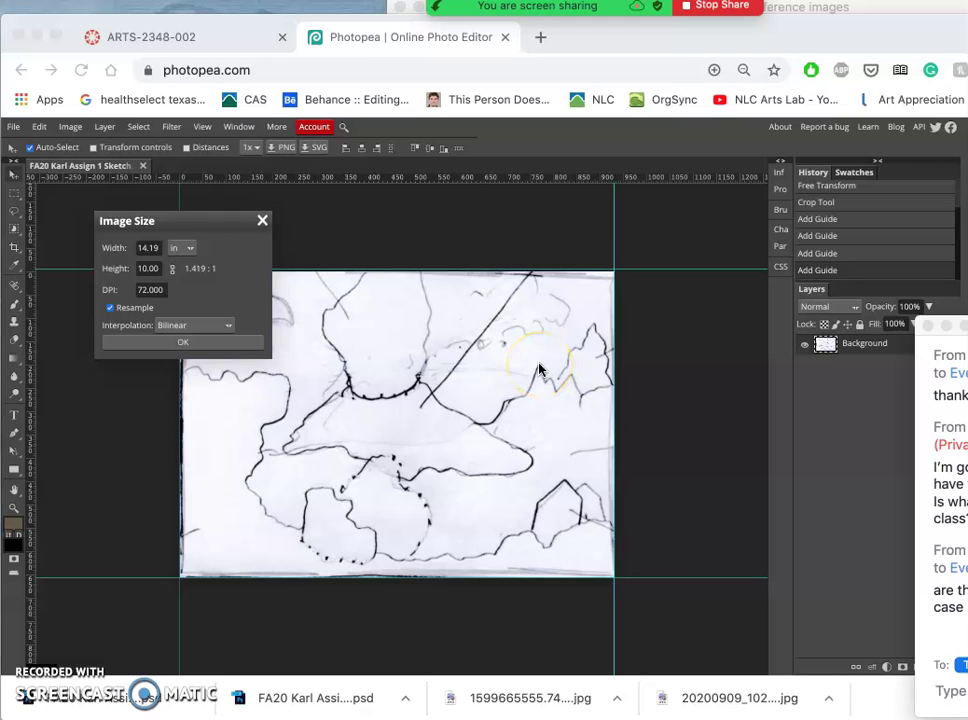
Step: Close the image size settings without applying them and set the sketch view to pixel to pixel
{"action": "left_click", "coordinate": [262, 222]}
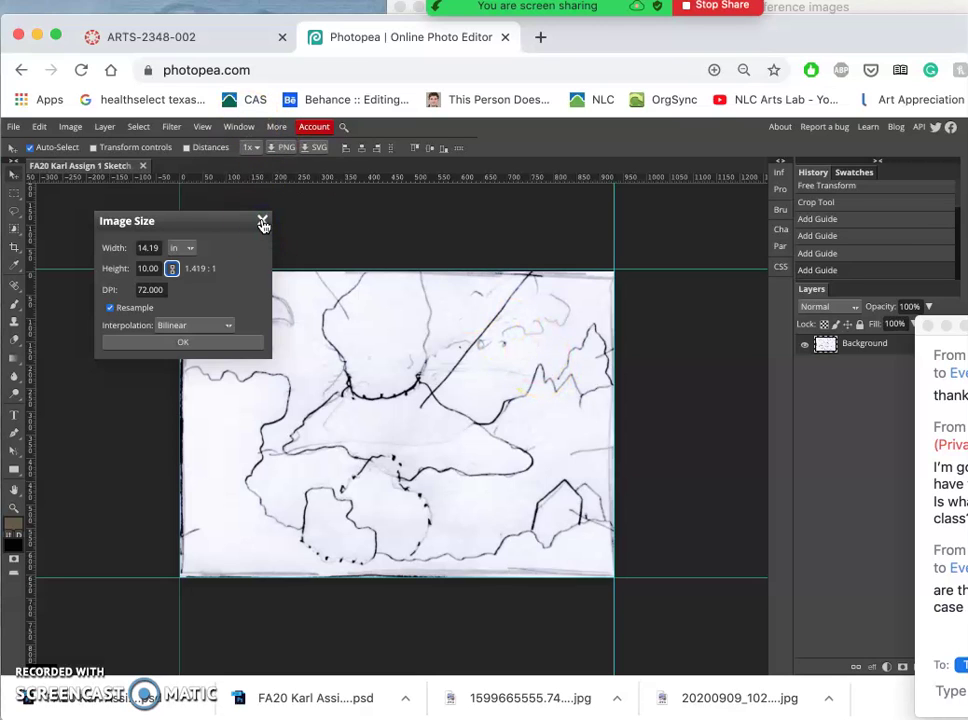
{"action": "left_click", "coordinate": [262, 222]}
{"action": "left_click", "coordinate": [201, 128]}
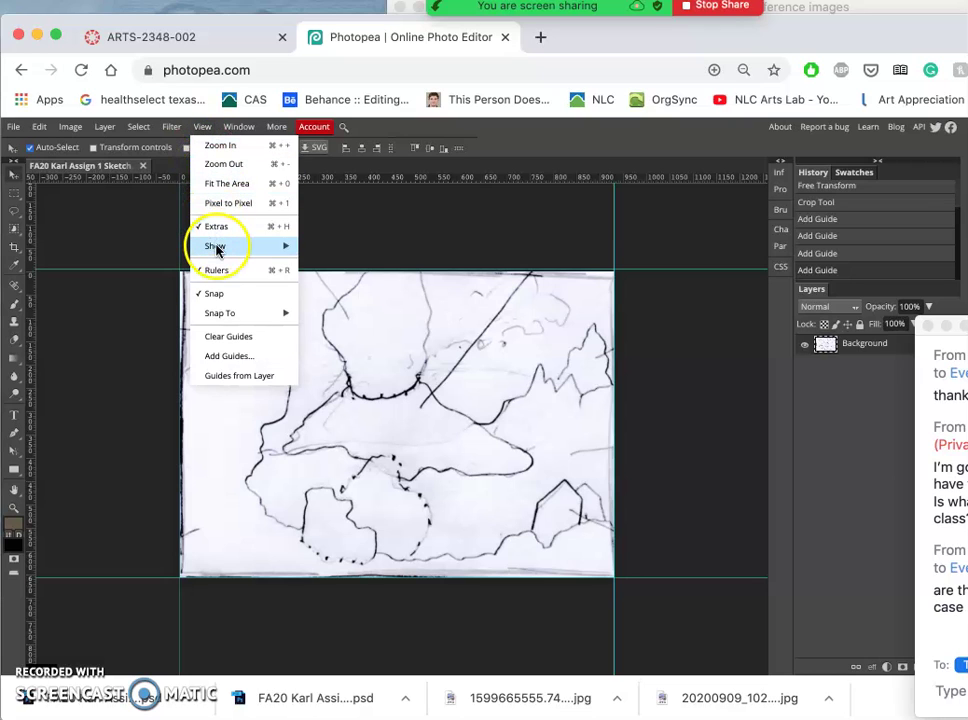
{"action": "mouse_move", "coordinate": [225, 245]}
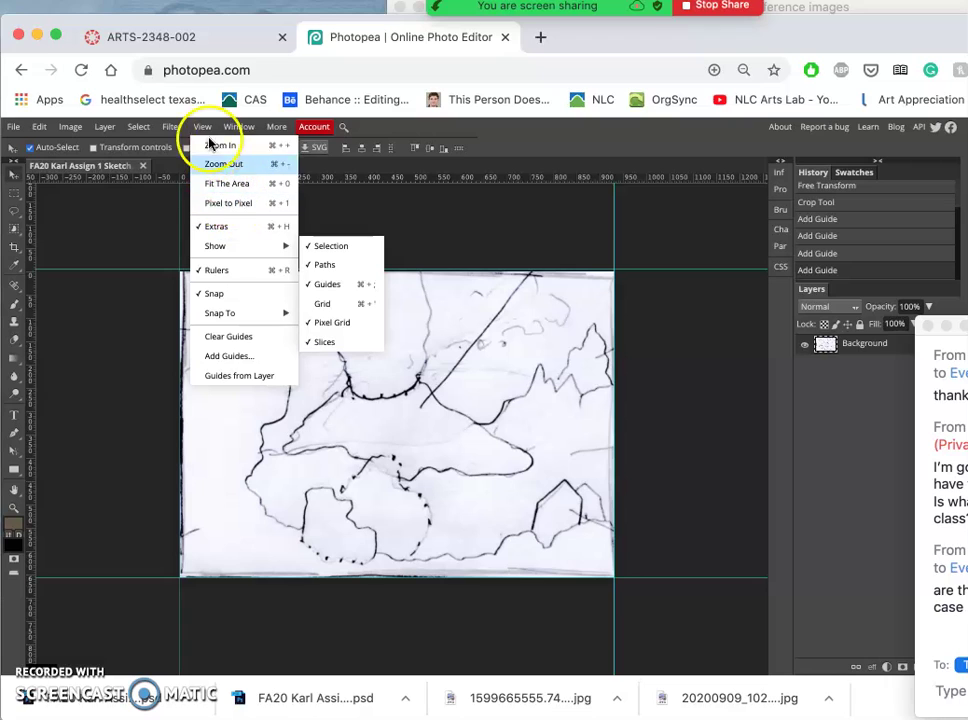
{"action": "left_click", "coordinate": [221, 206]}
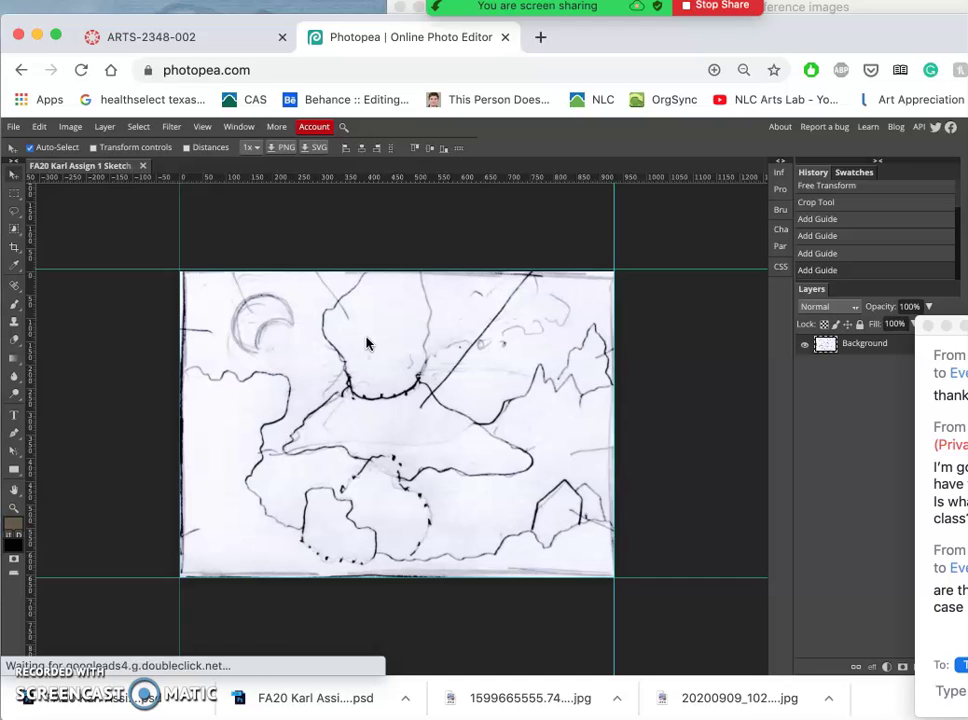
{"action": "left_click", "coordinate": [201, 127]}
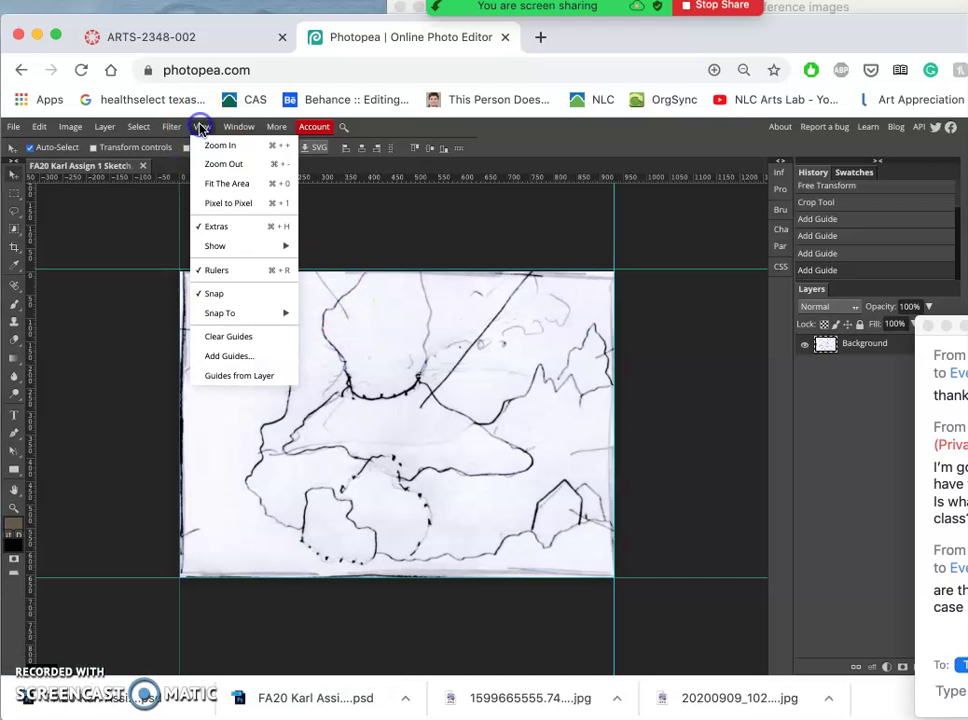
{"action": "left_click", "coordinate": [222, 205]}
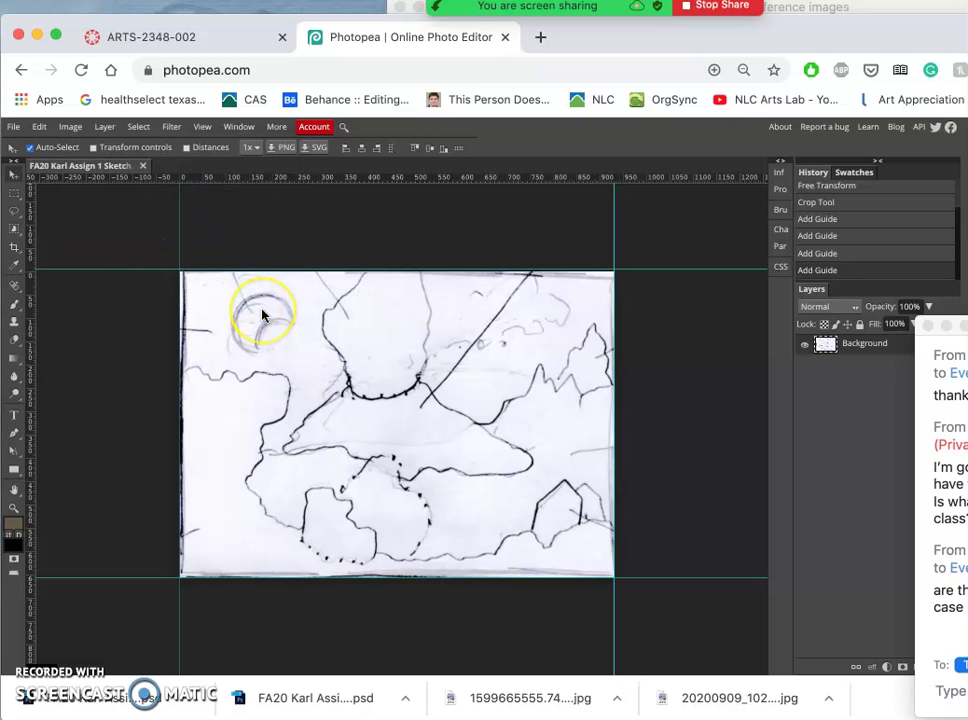
Step: Examine the planning sketch up close, from the moon and volcano down to the foreground, and return to the full view
{"action": "key", "text": "super+equal"}
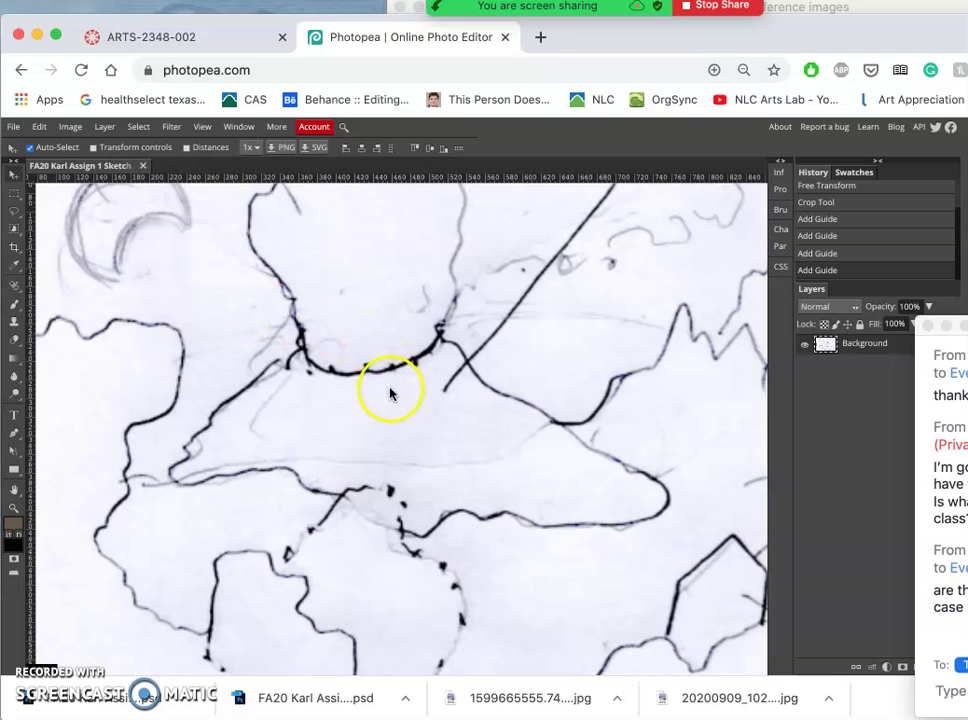
{"action": "scroll", "coordinate": [418, 382], "scroll_direction": "down", "scroll_amount": 5}
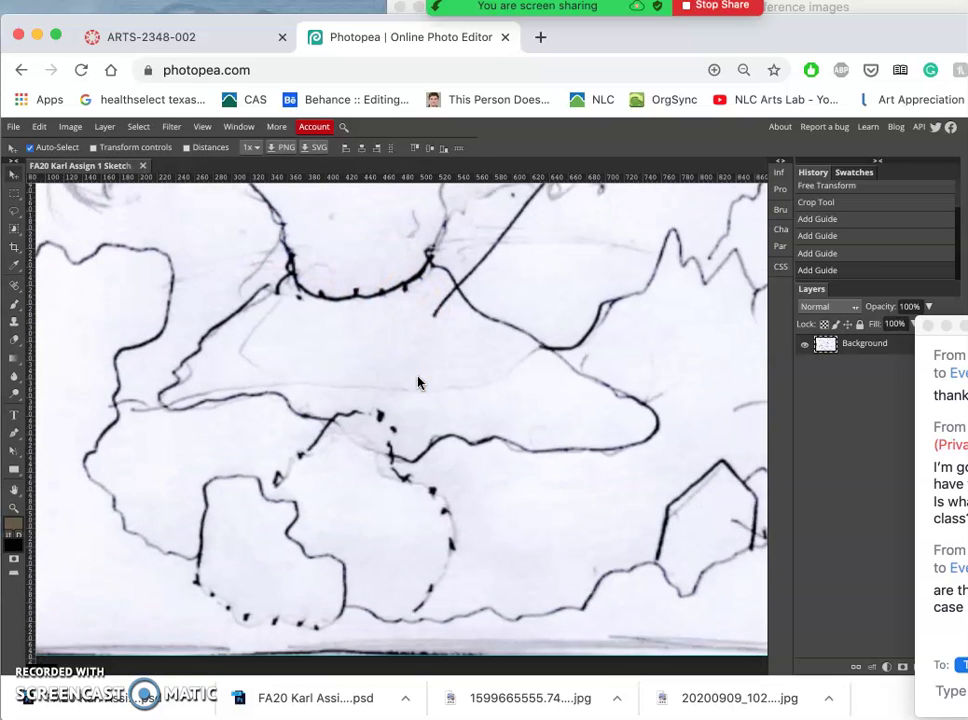
{"action": "scroll", "coordinate": [418, 382], "scroll_direction": "up", "scroll_amount": 10}
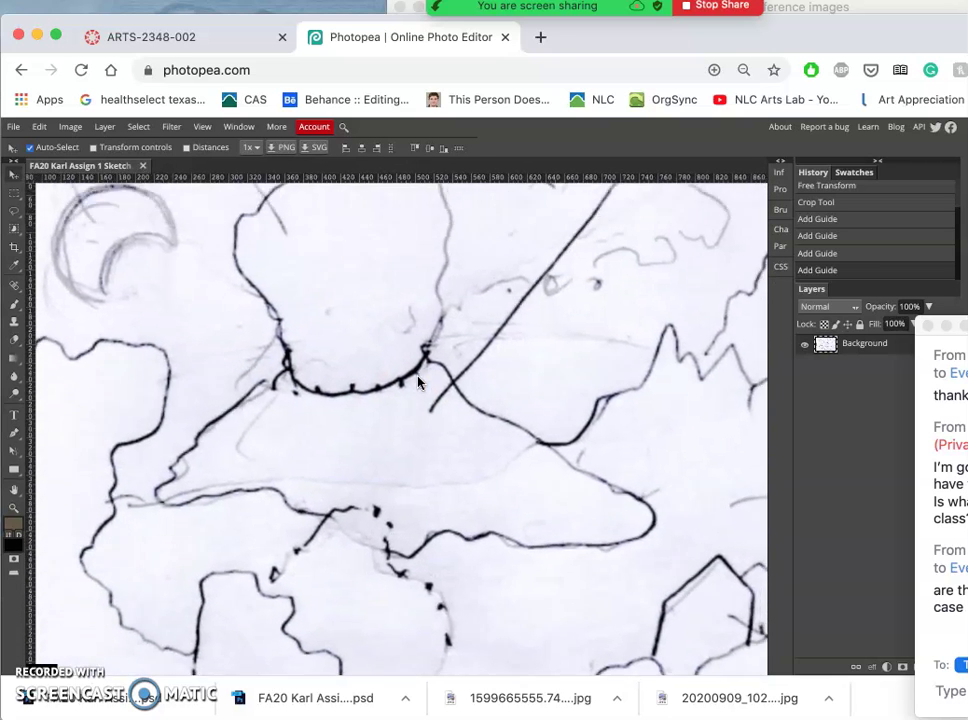
{"action": "scroll", "coordinate": [418, 382], "scroll_direction": "down", "scroll_amount": 3}
{"action": "scroll", "coordinate": [418, 382], "scroll_direction": "left", "scroll_amount": 6}
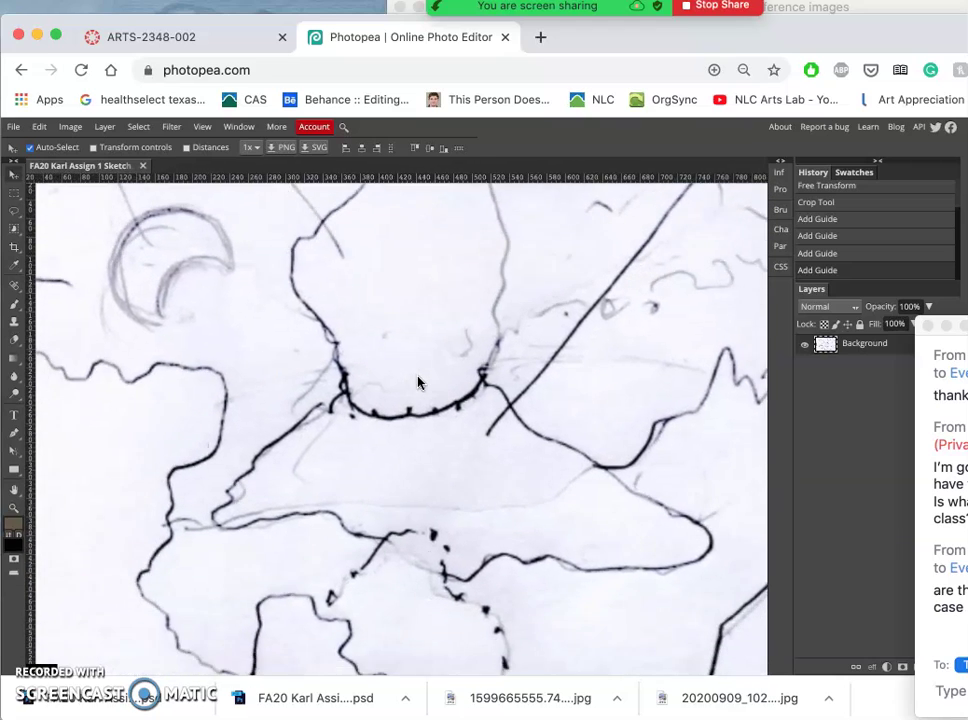
{"action": "scroll", "coordinate": [418, 382], "scroll_direction": "down", "scroll_amount": 2}
{"action": "scroll", "coordinate": [418, 382], "scroll_direction": "right", "scroll_amount": 3}
{"action": "scroll", "coordinate": [418, 382], "scroll_direction": "up", "scroll_amount": 2}
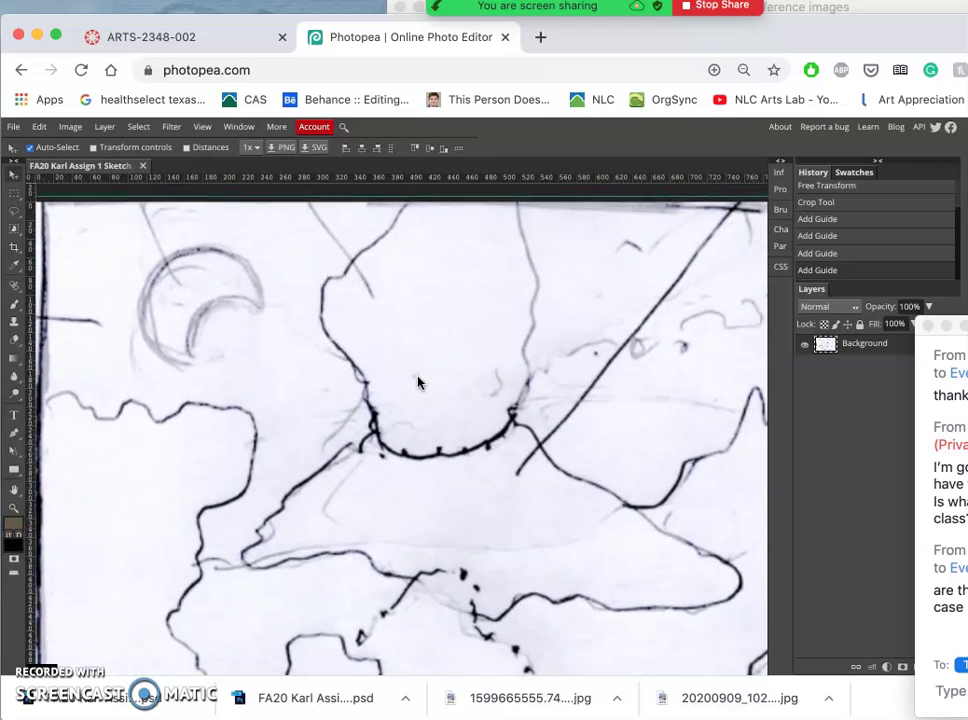
{"action": "scroll", "coordinate": [418, 382], "scroll_direction": "down", "scroll_amount": 1}
{"action": "scroll", "coordinate": [418, 382], "scroll_direction": "left", "scroll_amount": 2}
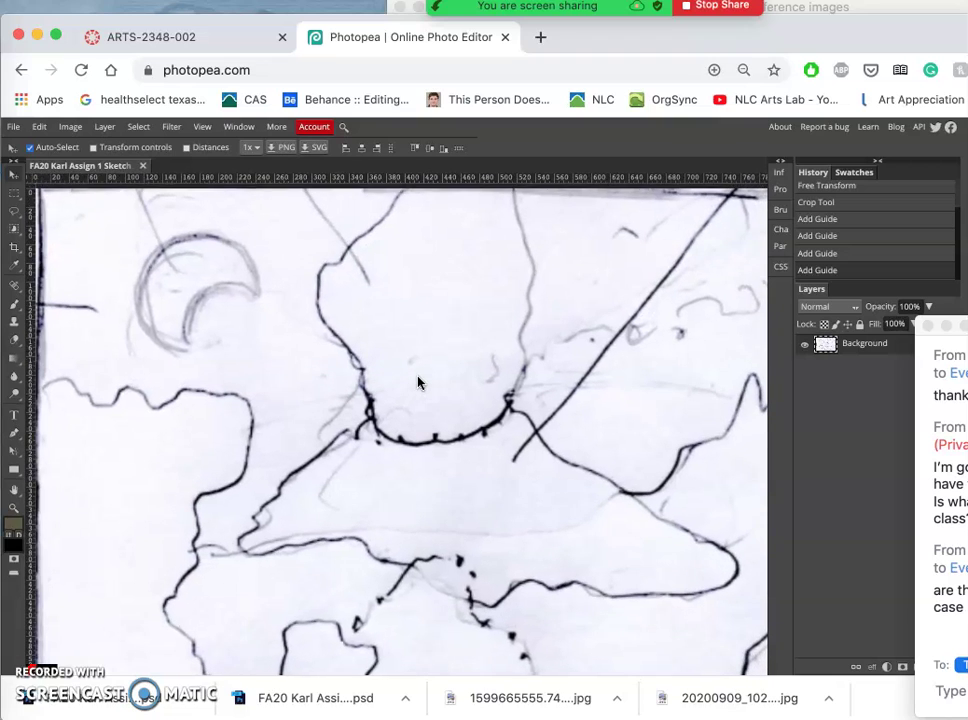
{"action": "scroll", "coordinate": [418, 382], "scroll_direction": "up", "scroll_amount": 2}
{"action": "key", "text": "super+minus"}
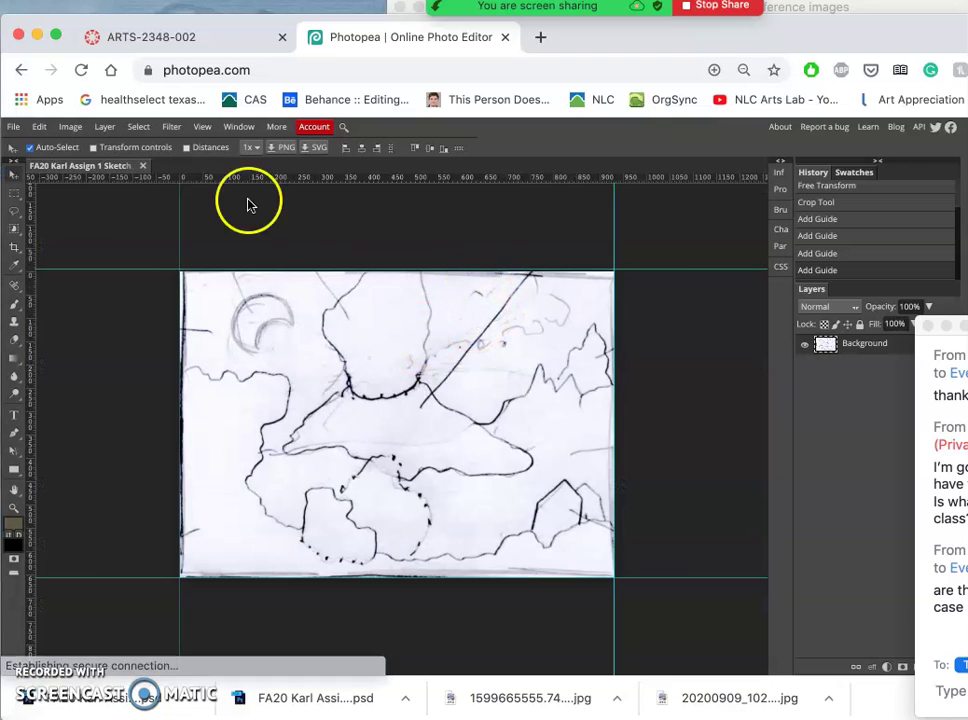
Step: Enlarge the canvas to 40 inches wide and 30 inches high, keeping the centre anchor
{"action": "left_click", "coordinate": [72, 127]}
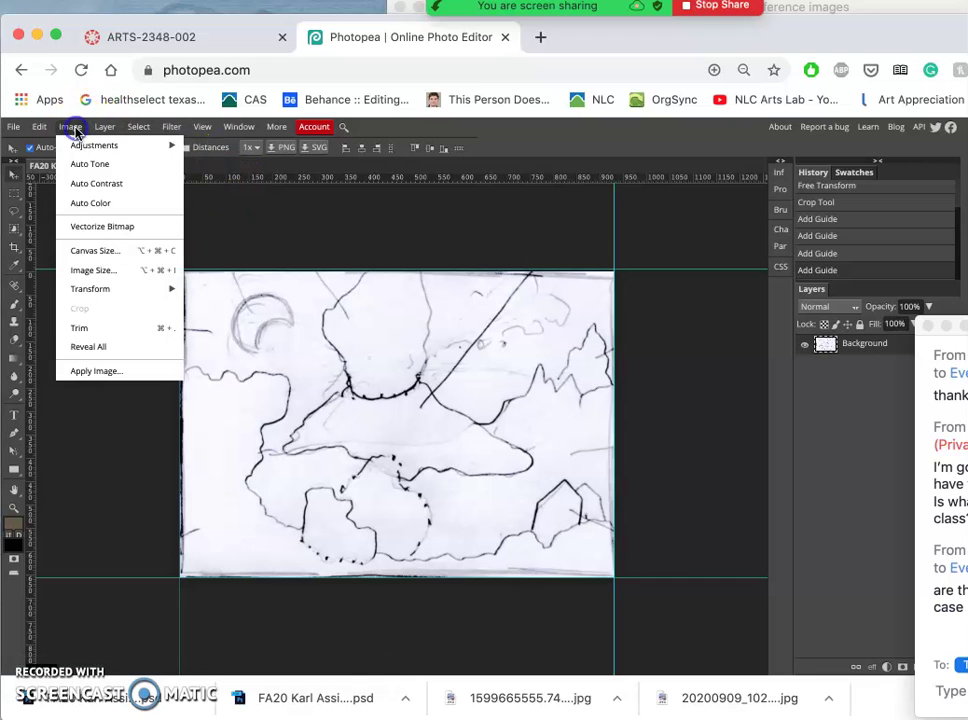
{"action": "left_click", "coordinate": [93, 251]}
{"action": "left_click", "coordinate": [186, 250]}
{"action": "left_click", "coordinate": [190, 281]}
{"action": "left_click", "coordinate": [155, 250]}
{"action": "double_click", "coordinate": [157, 250]}
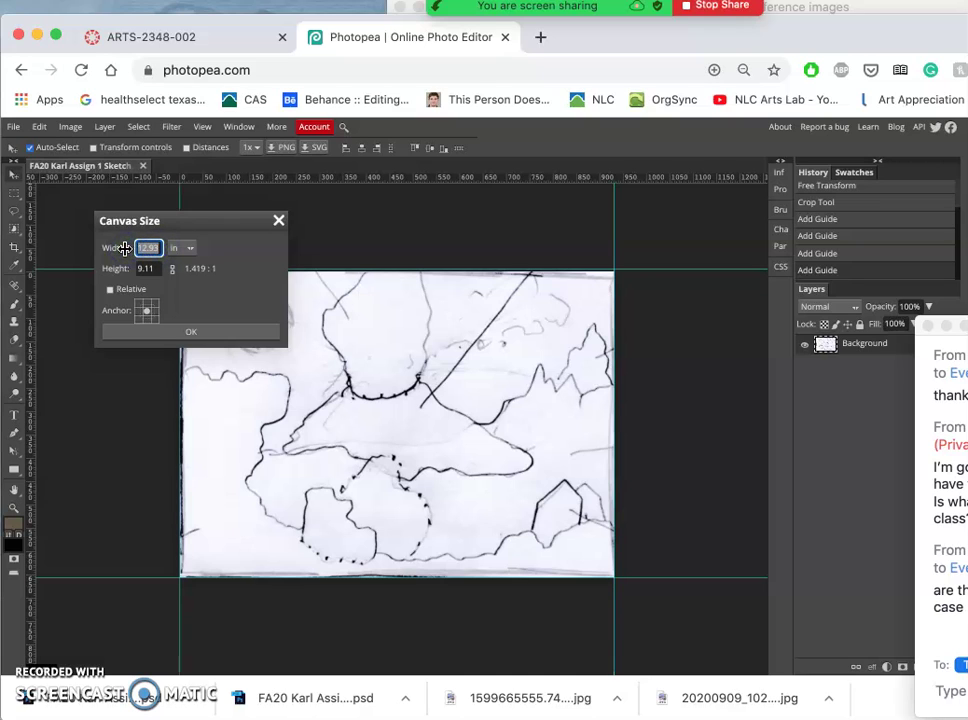
{"action": "type", "text": "40"}
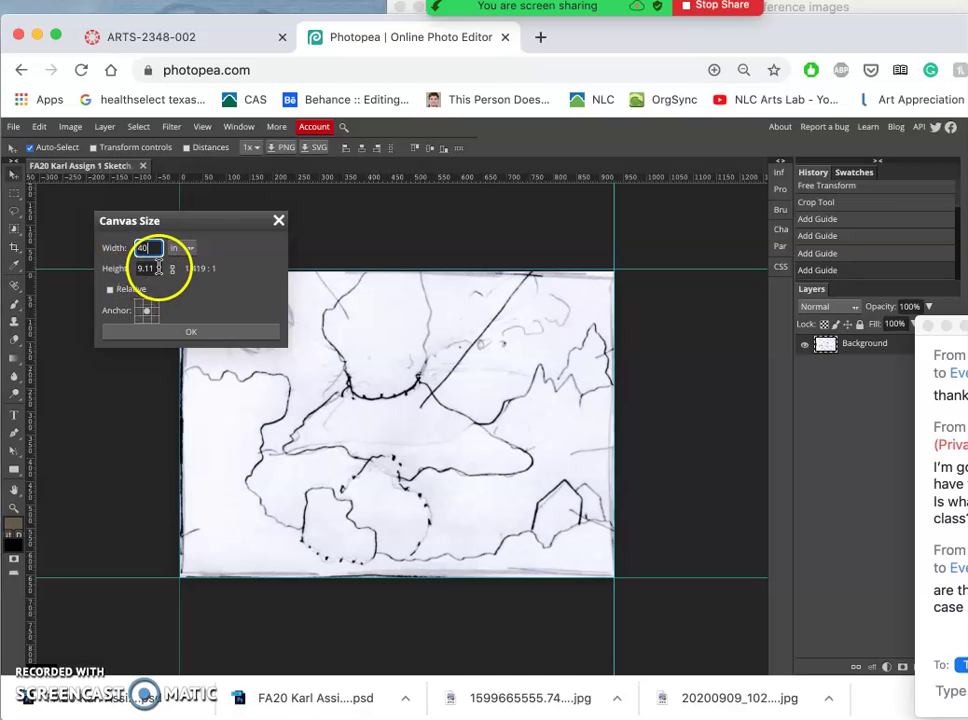
{"action": "double_click", "coordinate": [157, 269]}
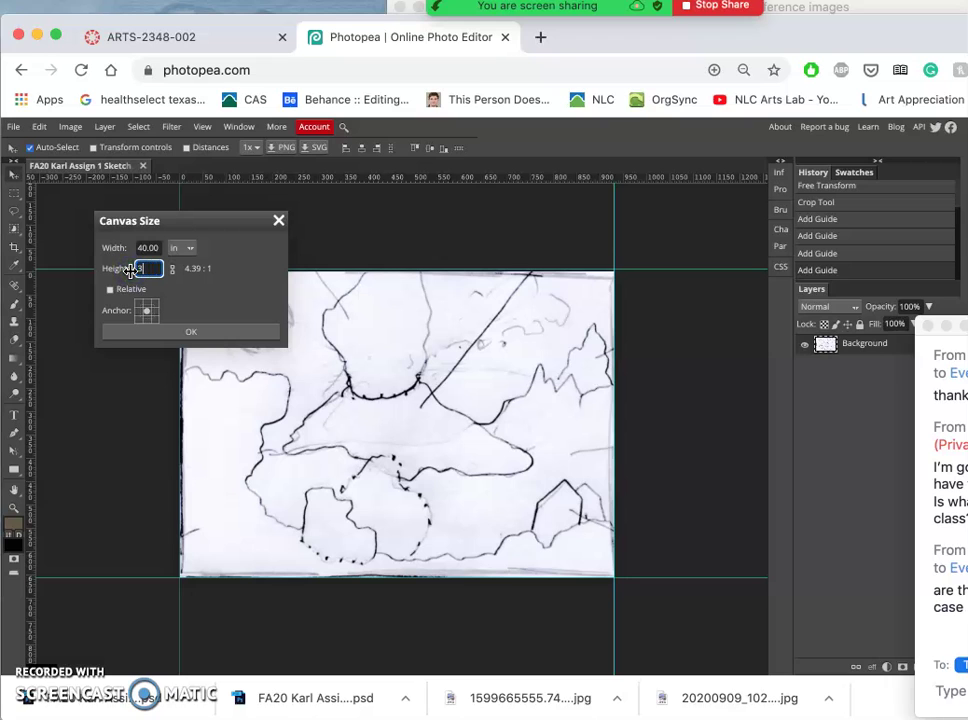
{"action": "type", "text": "30"}
{"action": "left_click", "coordinate": [193, 328]}
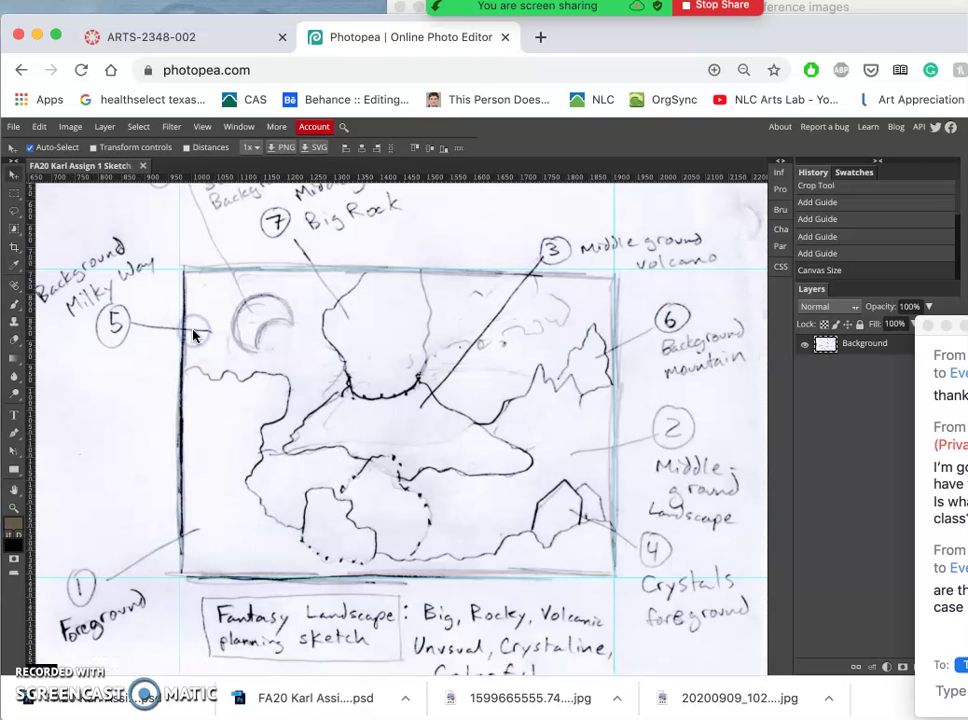
Step: Place "5 Background Milky Way.jpg" from the reference images folder and scale it to about 35% over the sketch frame
{"action": "scroll", "coordinate": [195, 336], "scroll_direction": "down", "scroll_amount": 5}
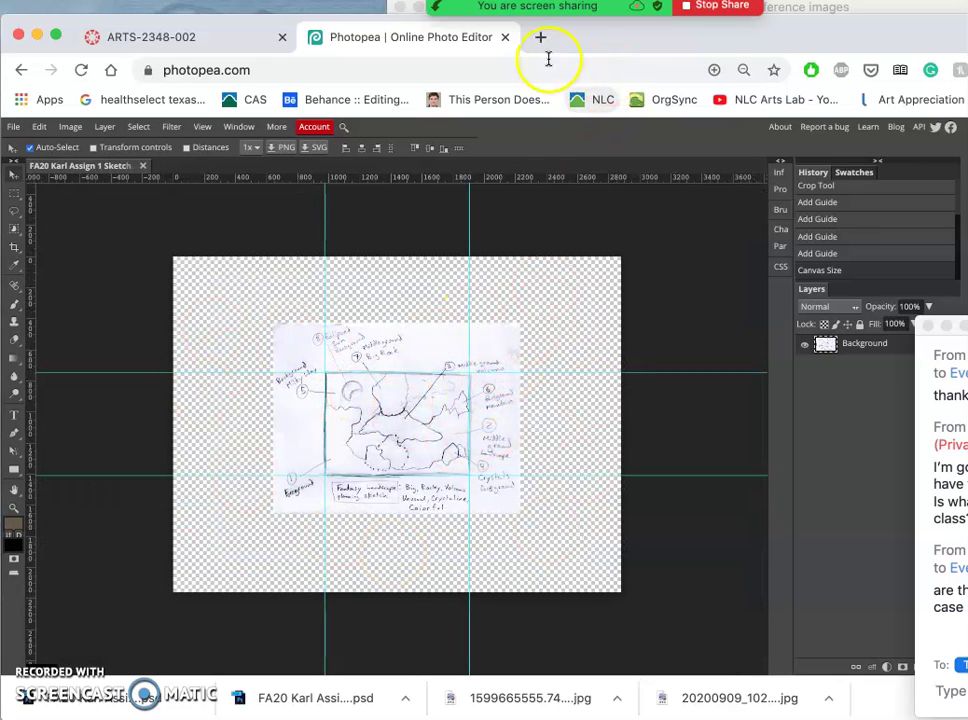
{"action": "left_click", "coordinate": [869, 12]}
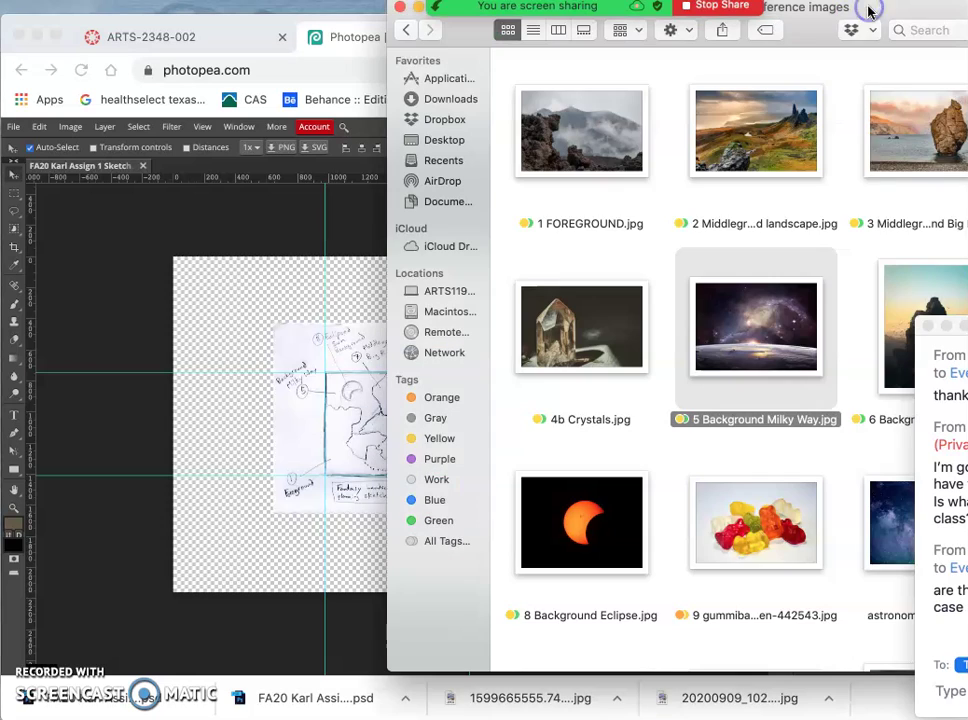
{"action": "left_click_drag", "start_coordinate": [756, 342], "coordinate": [281, 420]}
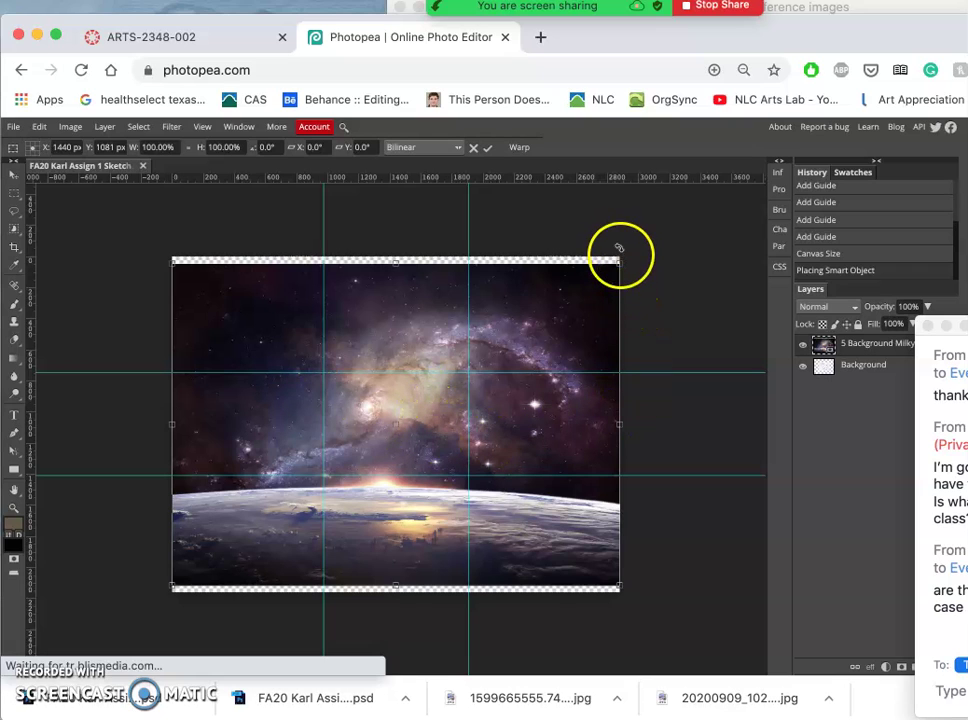
{"action": "mouse_move", "coordinate": [619, 262]}
{"action": "left_mouse_down"}
{"action": "mouse_move", "coordinate": [564, 311]}
{"action": "mouse_move", "coordinate": [324, 447]}
{"action": "left_mouse_up"}
{"action": "mouse_move", "coordinate": [313, 501]}
{"action": "left_mouse_down"}
{"action": "mouse_move", "coordinate": [307, 510]}
{"action": "mouse_move", "coordinate": [360, 385]}
{"action": "mouse_move", "coordinate": [395, 368]}
{"action": "mouse_move", "coordinate": [440, 378]}
{"action": "mouse_move", "coordinate": [451, 392]}
{"action": "left_mouse_up"}
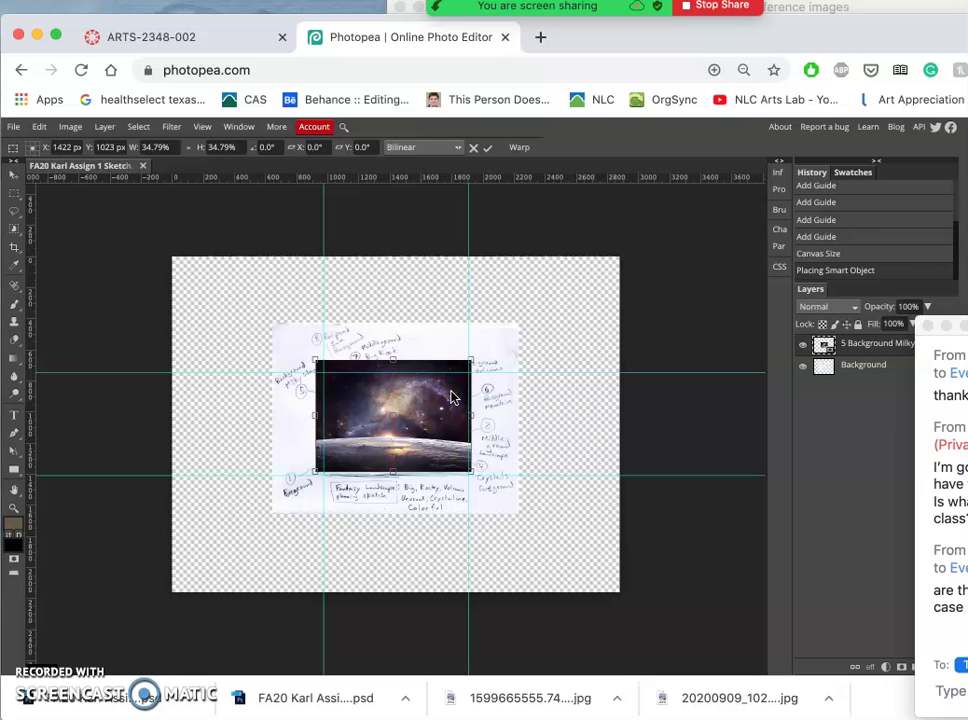
{"action": "double_click", "coordinate": [460, 390]}
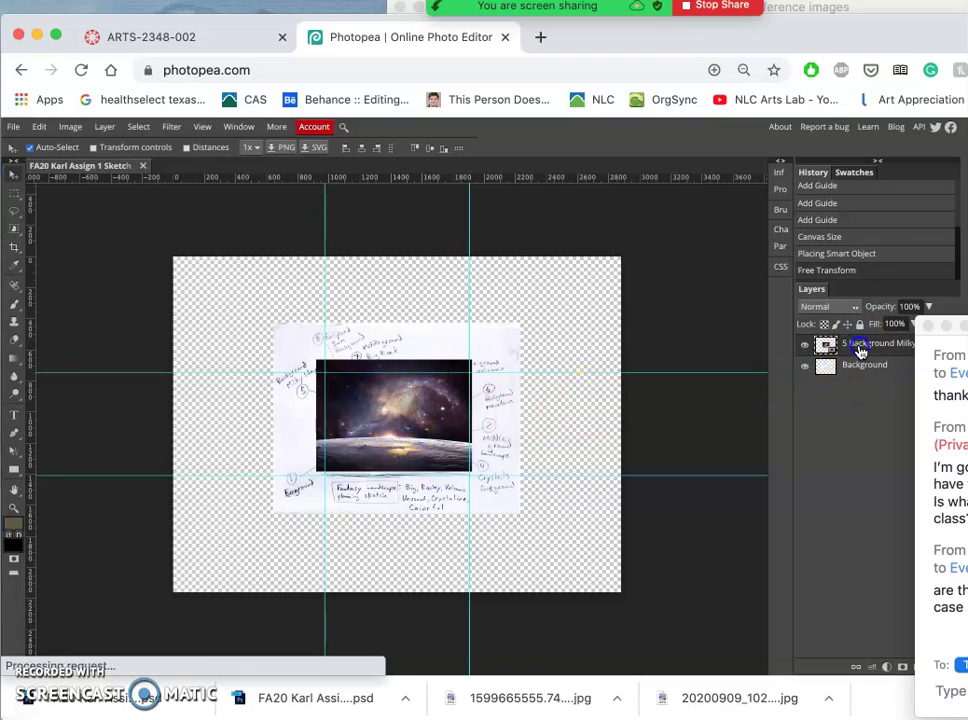
Step: Move the Milky Way image off the sketch frame to the canvas's upper-left corner
{"action": "left_click", "coordinate": [27, 190]}
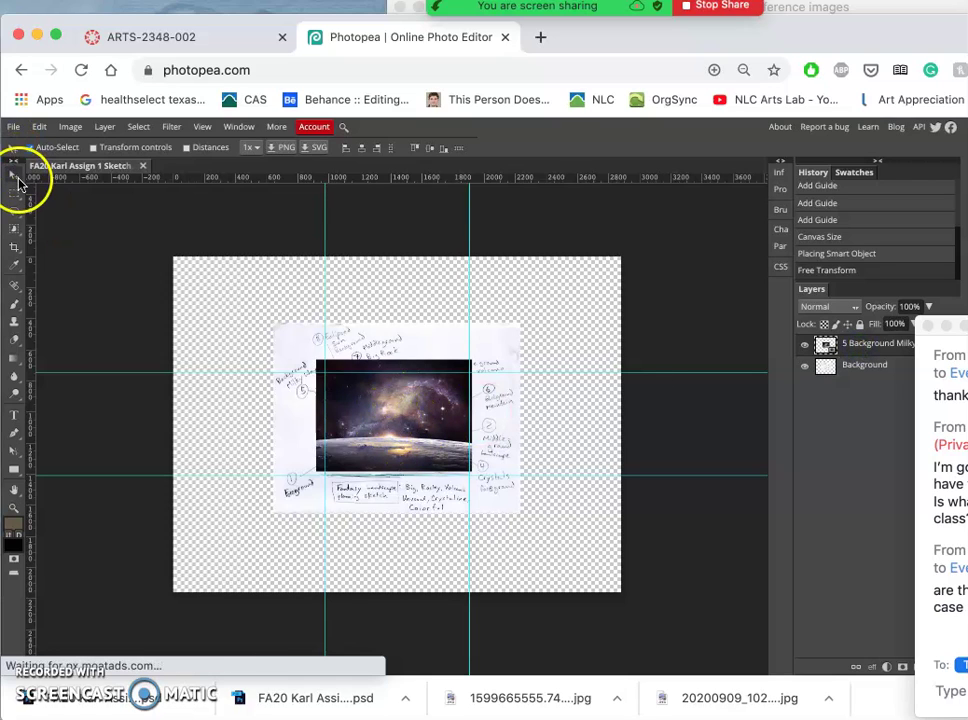
{"action": "left_click", "coordinate": [394, 365]}
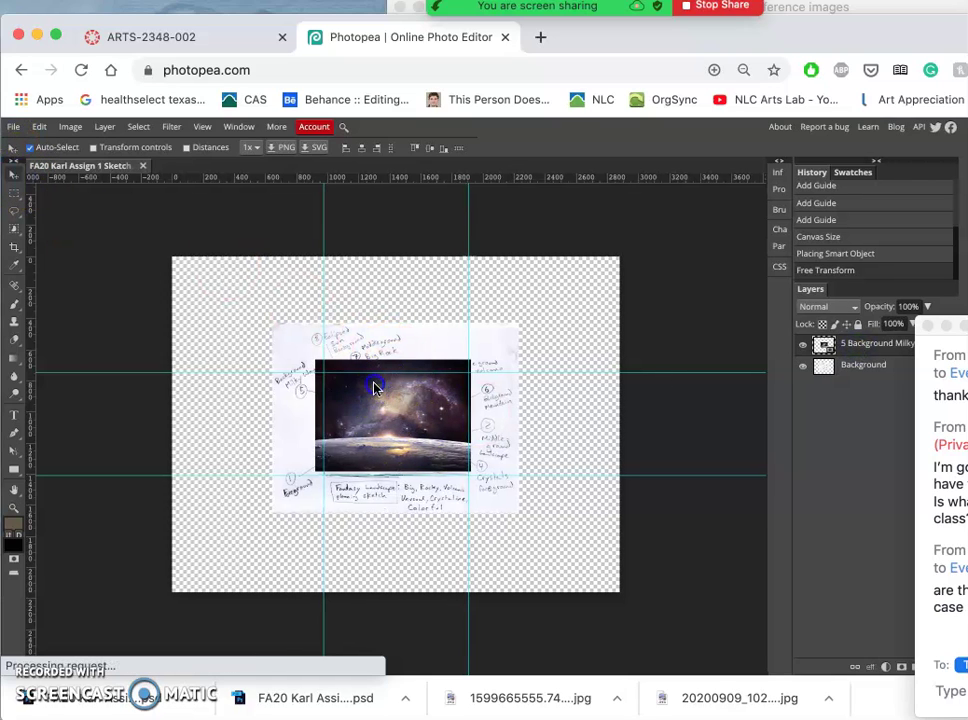
{"action": "mouse_move", "coordinate": [374, 385]}
{"action": "left_mouse_down"}
{"action": "mouse_move", "coordinate": [266, 285]}
{"action": "mouse_move", "coordinate": [240, 280]}
{"action": "mouse_move", "coordinate": [242, 305]}
{"action": "mouse_move", "coordinate": [242, 290]}
{"action": "left_mouse_up"}
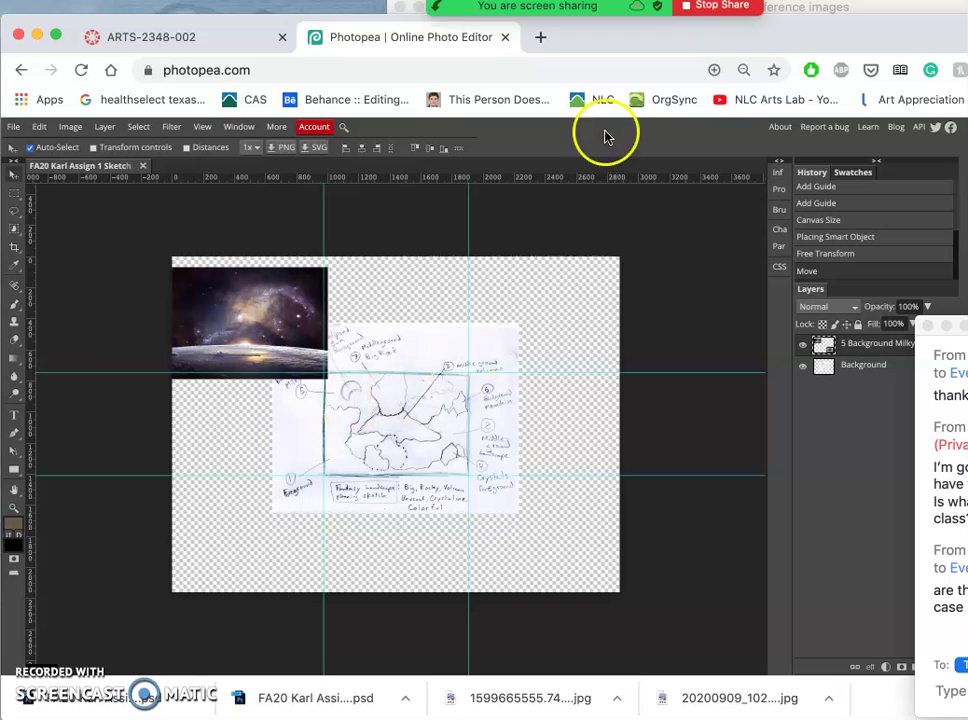
Step: Place "8 Background Eclipse.jpg" from the reference images folder and scale it to about 60% in the canvas's lower-left corner
{"action": "left_click", "coordinate": [787, 13]}
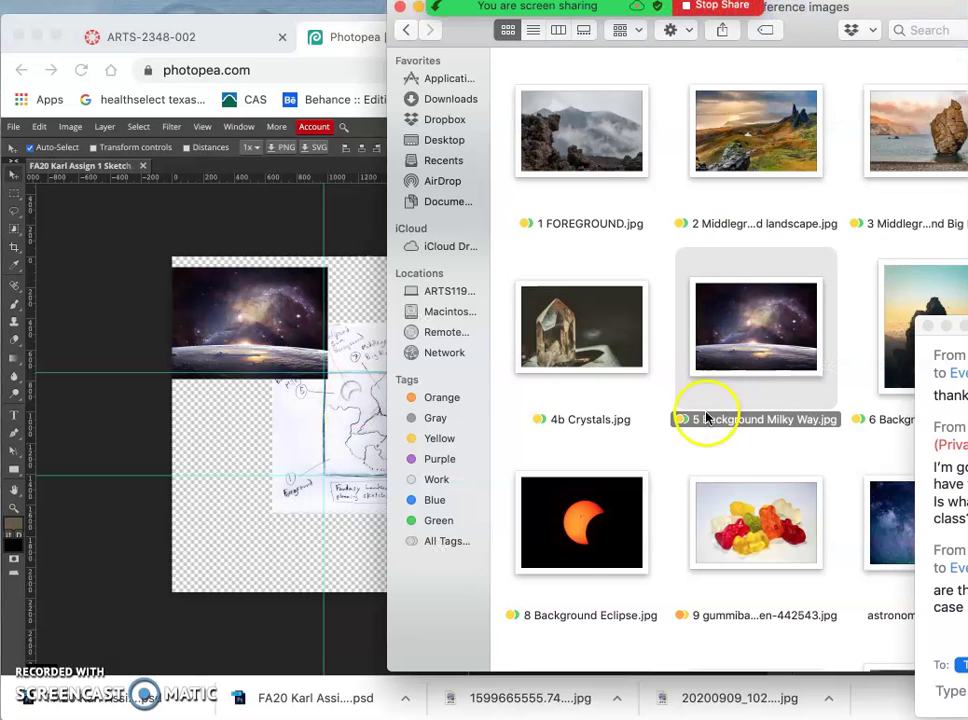
{"action": "left_click", "coordinate": [589, 544]}
{"action": "left_click_drag", "start_coordinate": [589, 544], "coordinate": [336, 477]}
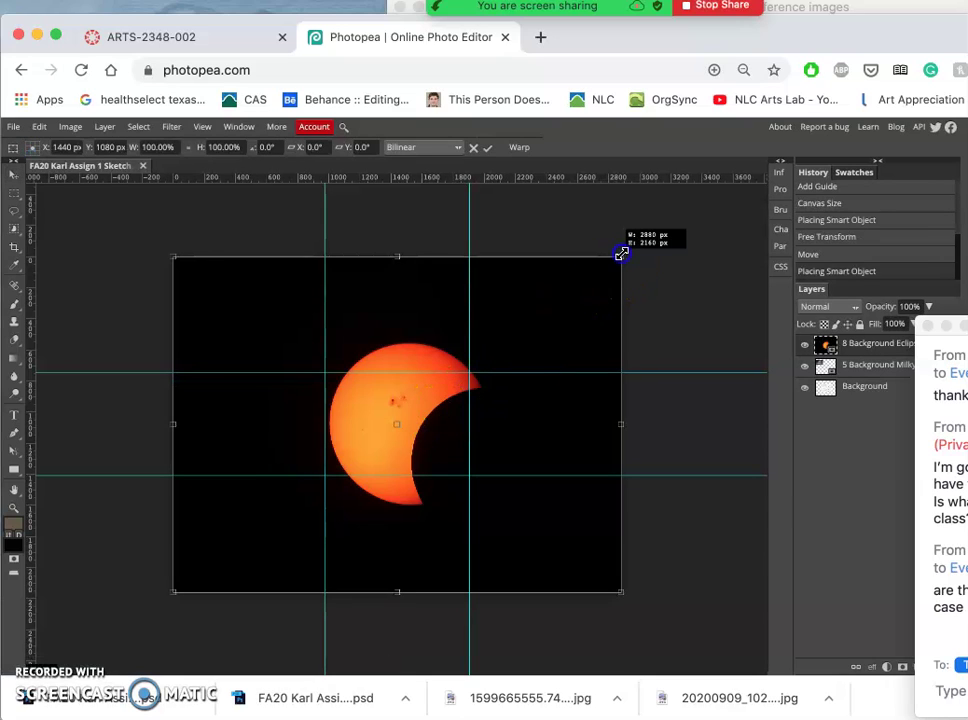
{"action": "left_click_drag", "start_coordinate": [598, 271], "coordinate": [443, 372]}
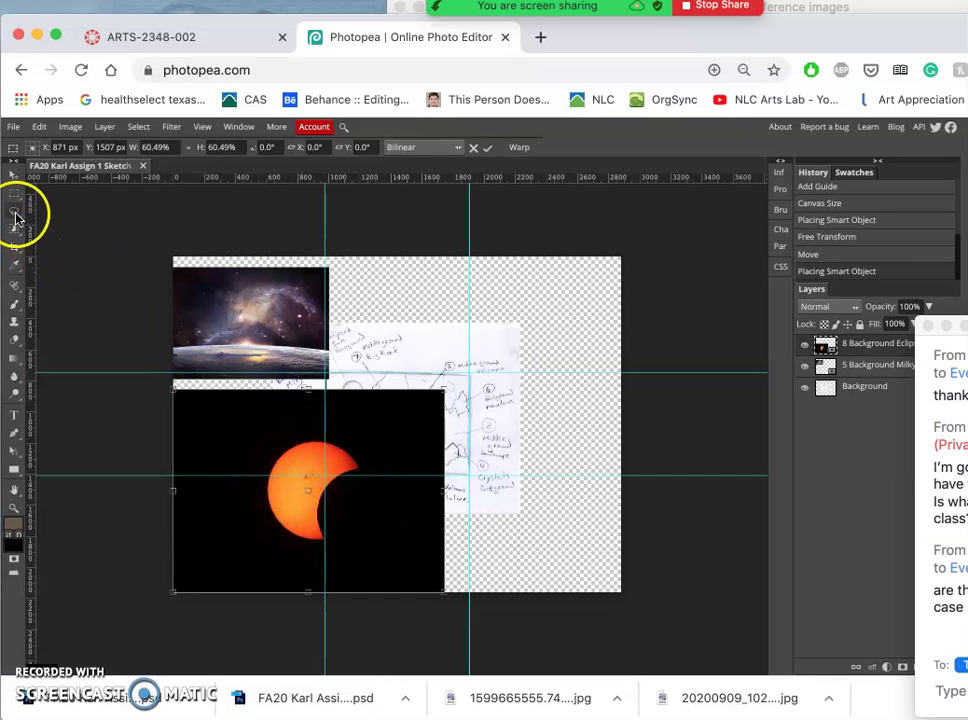
Step: Lasso loosely around the eclipsed sun and copy the selection to a new layer
{"action": "left_click", "coordinate": [277, 443]}
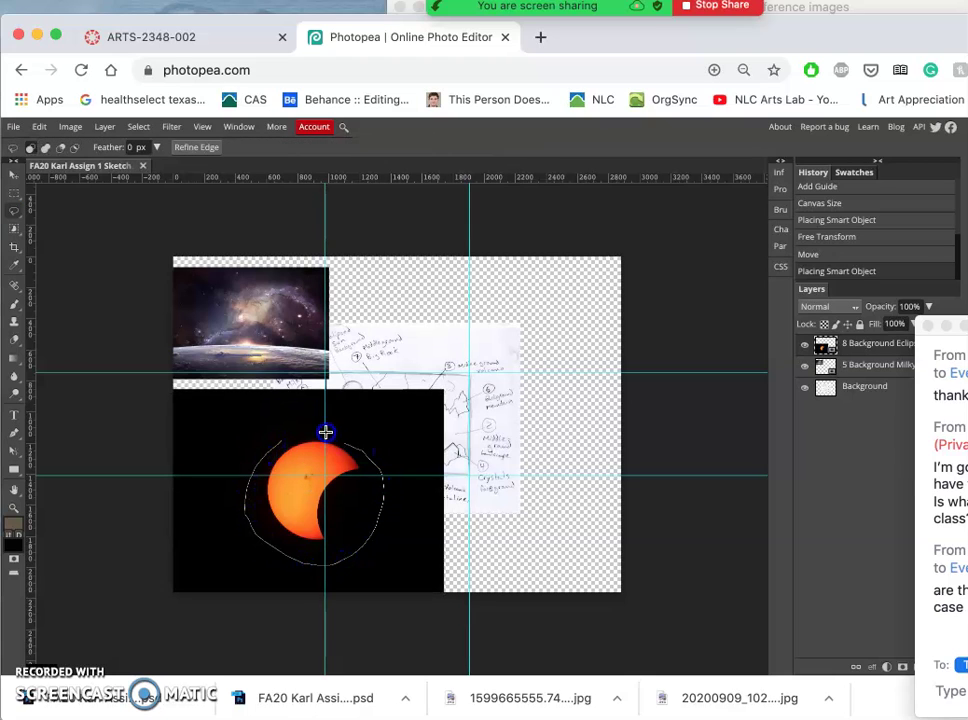
{"action": "left_click_drag", "start_coordinate": [281, 437], "coordinate": [283, 439]}
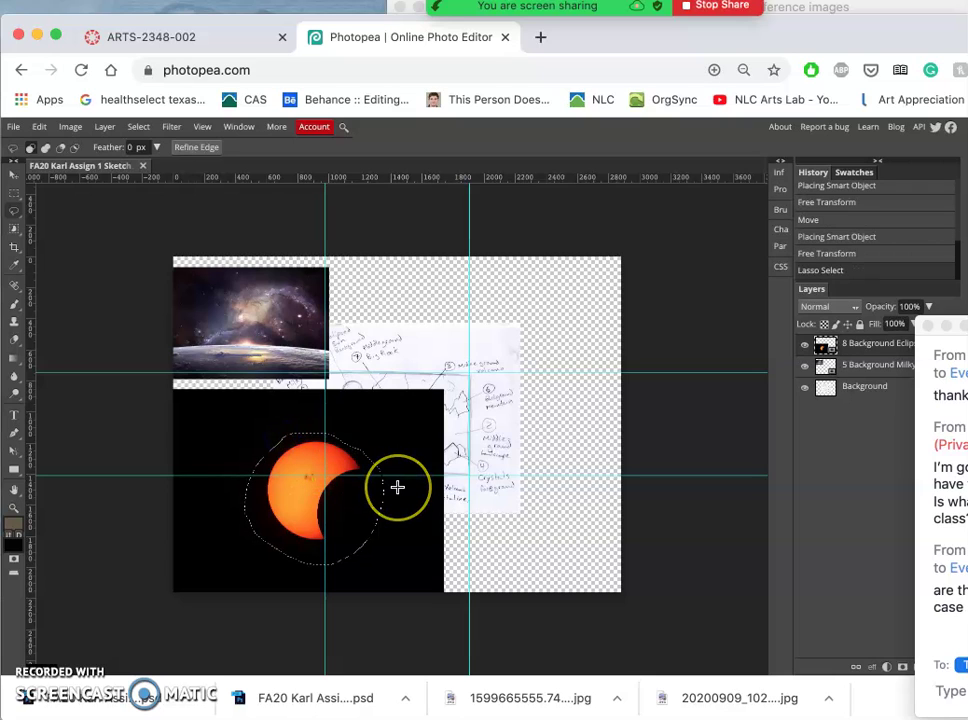
{"action": "key", "text": "super+j"}
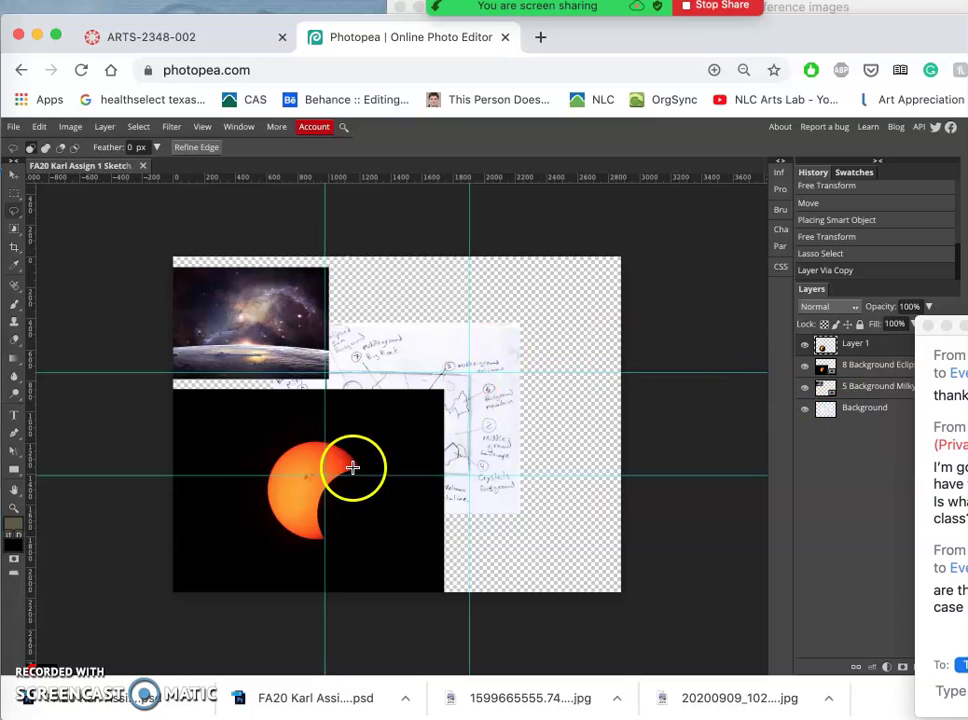
Step: Delete the original full eclipse layer and select the layer with the cut-out sun
{"action": "left_click", "coordinate": [805, 370]}
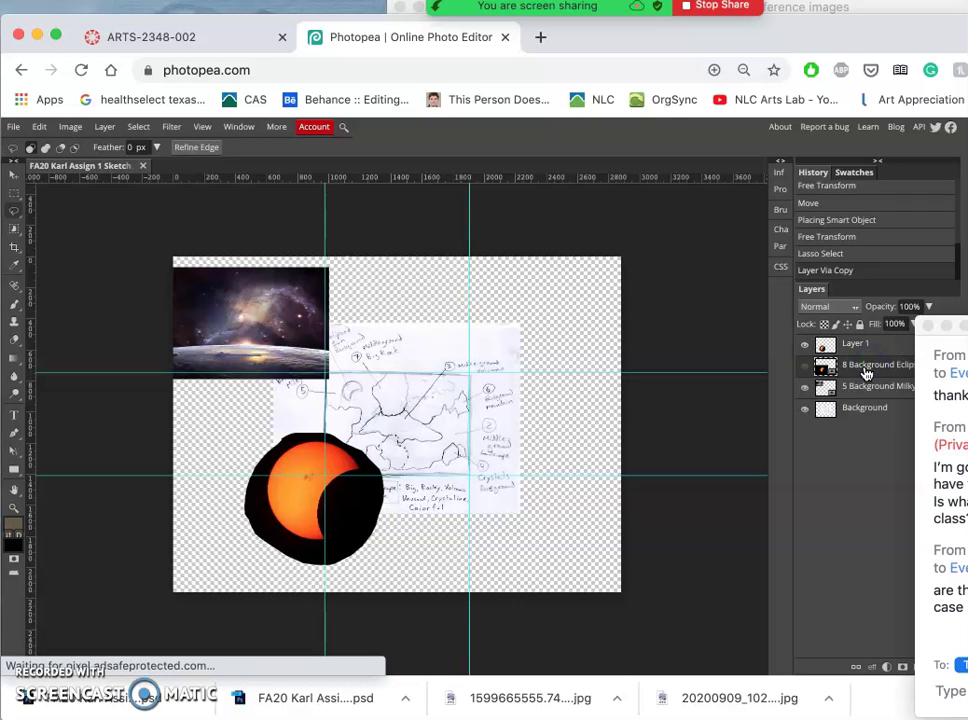
{"action": "key", "text": "Delete"}
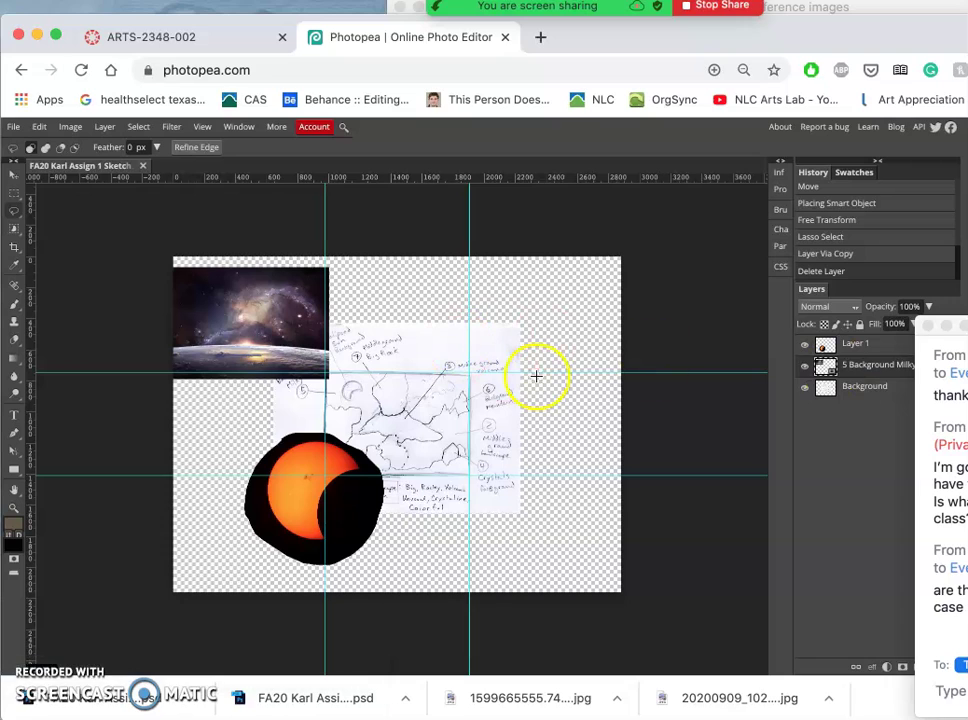
{"action": "left_click", "coordinate": [828, 345]}
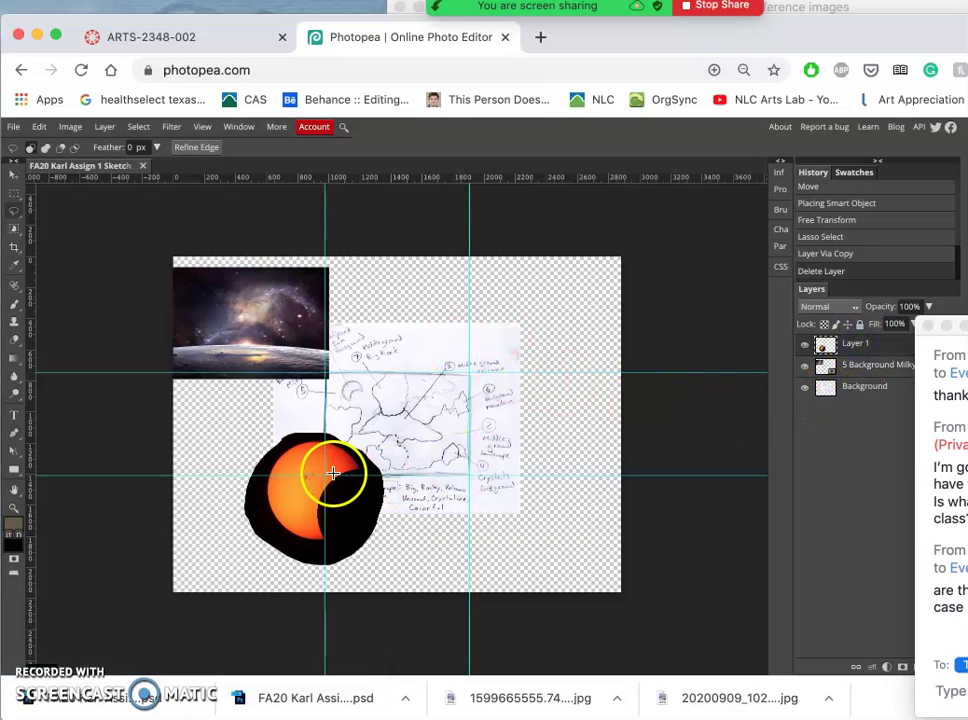
Step: Scale the cut-out sun down to about 25% and position it over the sketched eclipse
{"action": "left_click_drag", "start_coordinate": [336, 460], "coordinate": [373, 467]}
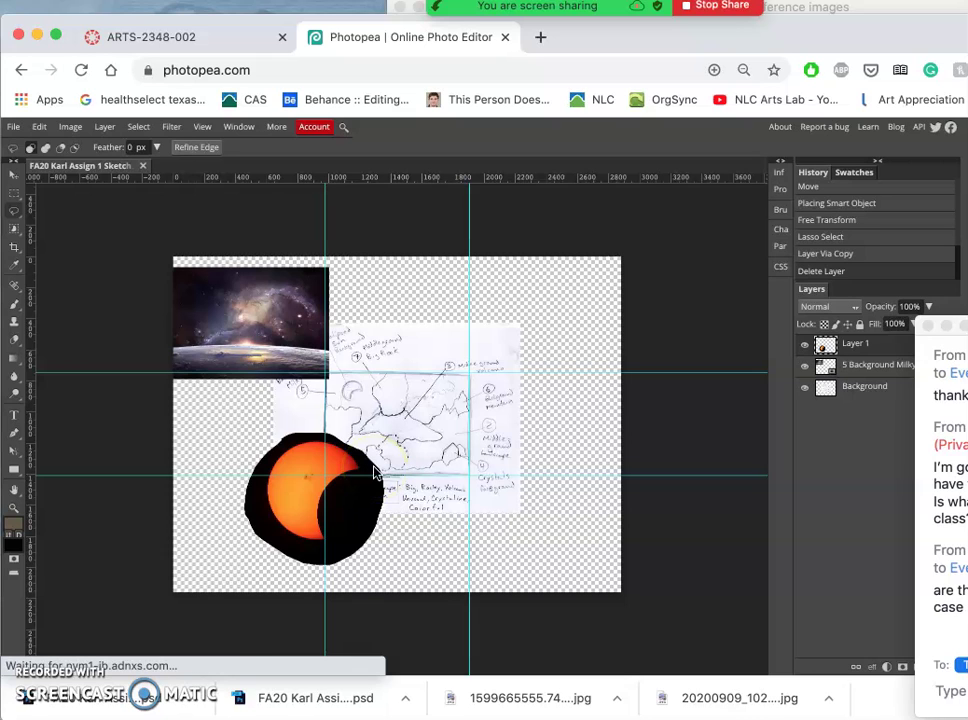
{"action": "key", "text": "alt+super+t"}
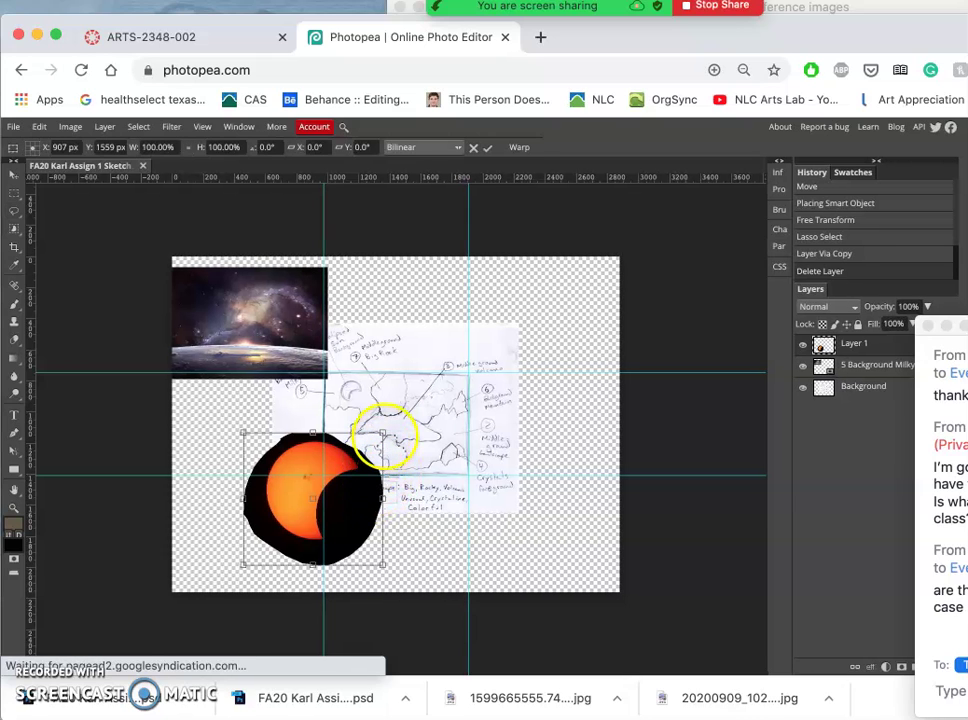
{"action": "mouse_move", "coordinate": [383, 430]}
{"action": "left_mouse_down"}
{"action": "mouse_move", "coordinate": [298, 518]}
{"action": "mouse_move", "coordinate": [349, 424]}
{"action": "left_mouse_up"}
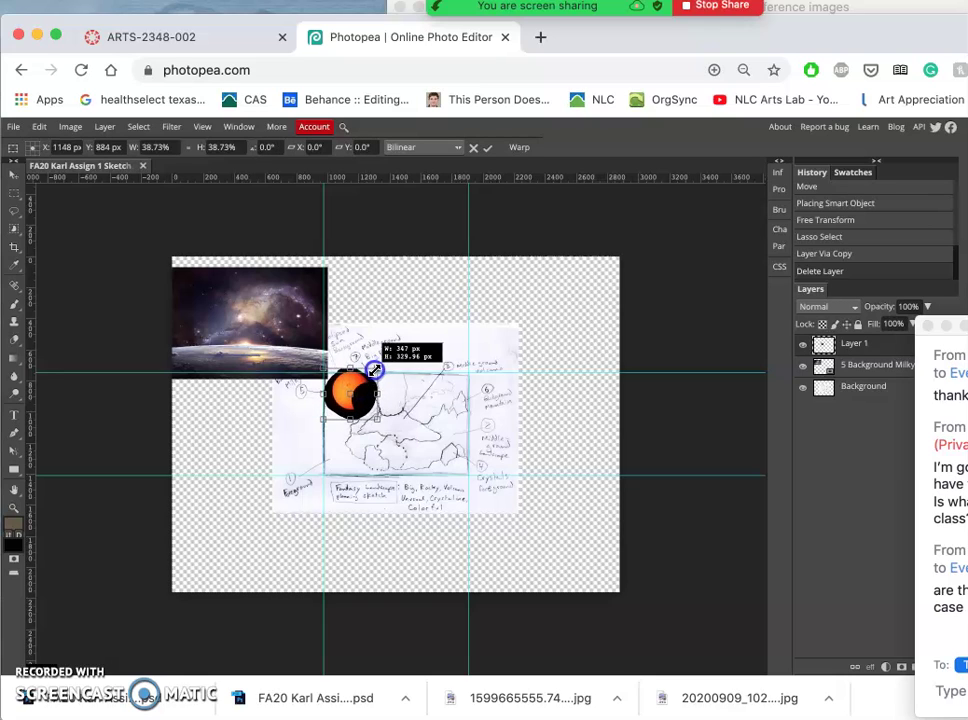
{"action": "left_click_drag", "start_coordinate": [369, 374], "coordinate": [365, 378]}
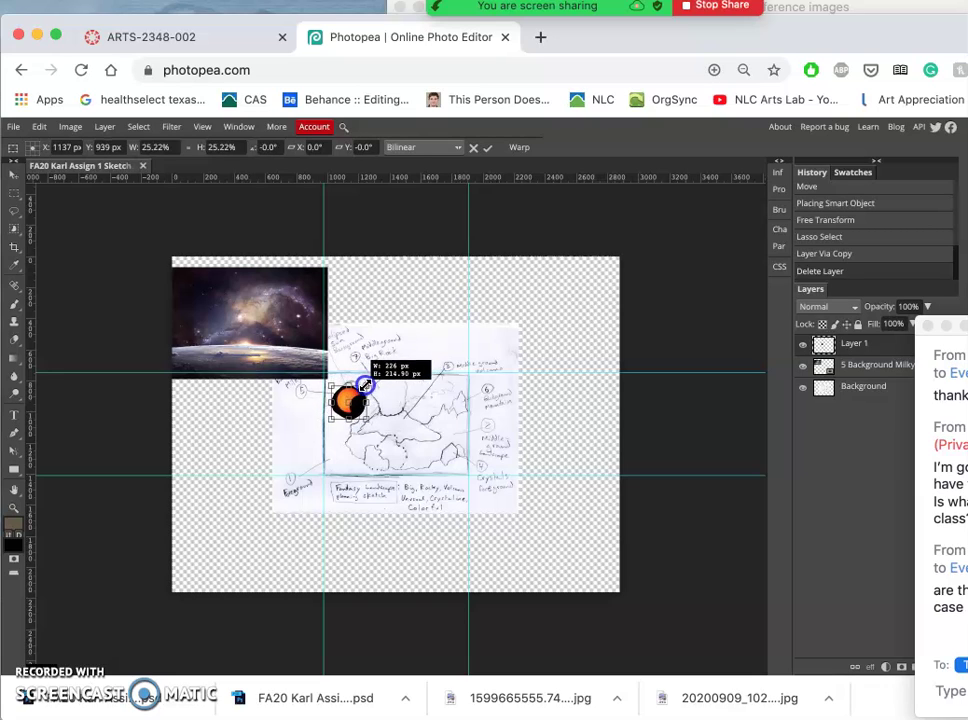
{"action": "left_click_drag", "start_coordinate": [363, 374], "coordinate": [367, 381]}
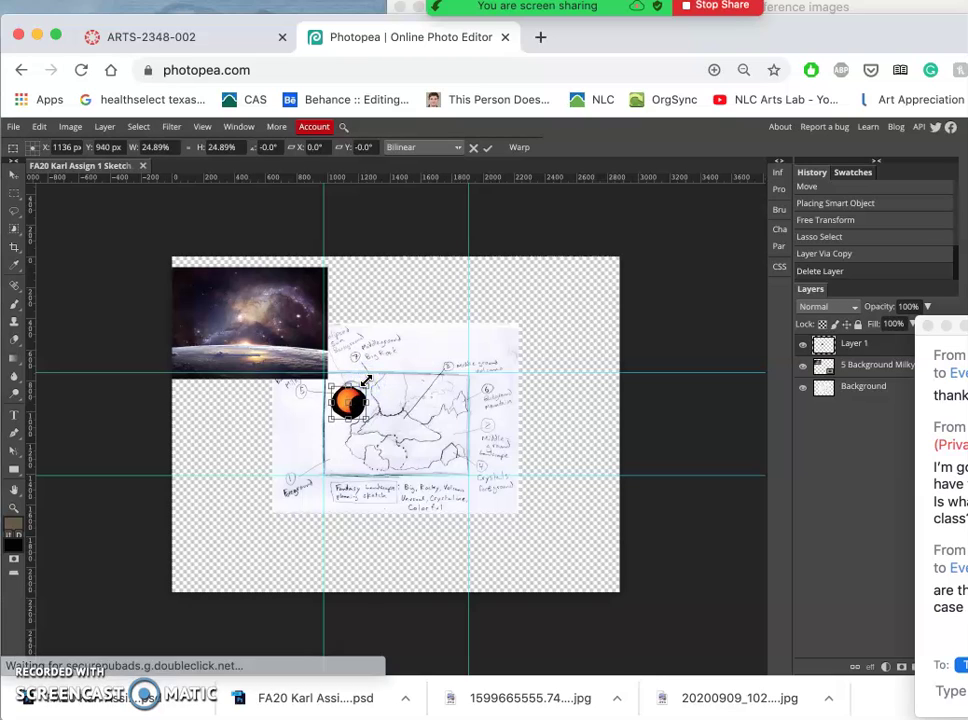
Step: Nudge the scaled sun up to Y 900 px and apply the transform
{"action": "key", "text": "Up"}
{"action": "key", "text": "Up"}
{"action": "key", "text": "Up"}
{"action": "key", "text": "Up"}
{"action": "key", "text": "Up"}
{"action": "key", "text": "Up"}
{"action": "key", "text": "Up"}
{"action": "key", "text": "Up"}
{"action": "key", "text": "Up"}
{"action": "key", "text": "Up"}
{"action": "key", "text": "Up"}
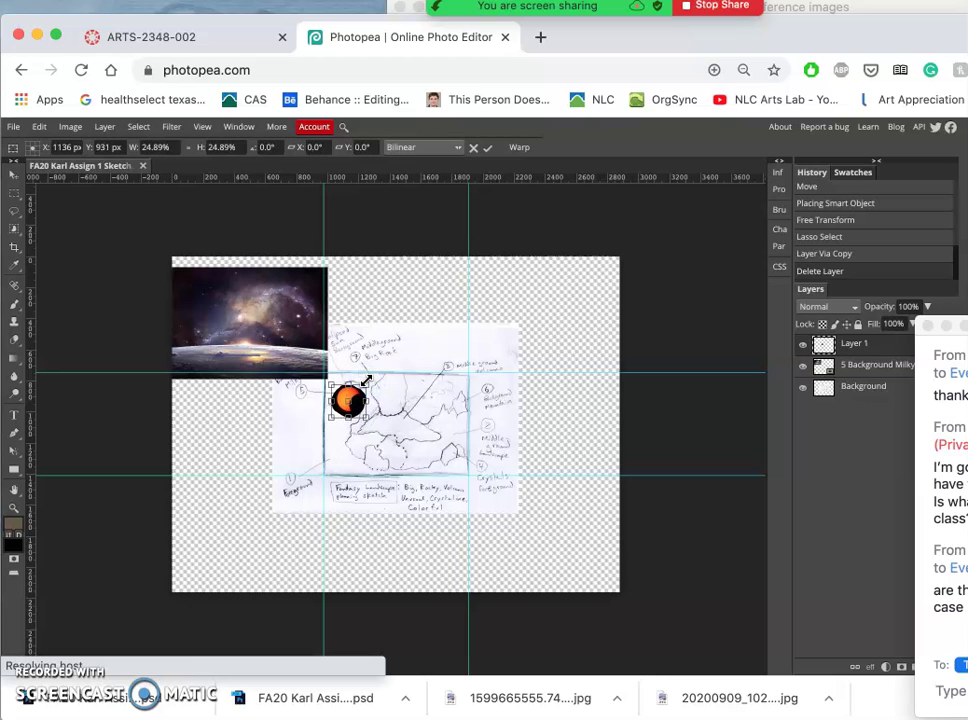
{"action": "key", "text": "Up"}
{"action": "key", "text": "Up"}
{"action": "key", "text": "Up"}
{"action": "key", "text": "Up"}
{"action": "key", "text": "Up"}
{"action": "key", "text": "Up"}
{"action": "key", "text": "Up"}
{"action": "key", "text": "Up"}
{"action": "key", "text": "Up"}
{"action": "key", "text": "Up"}
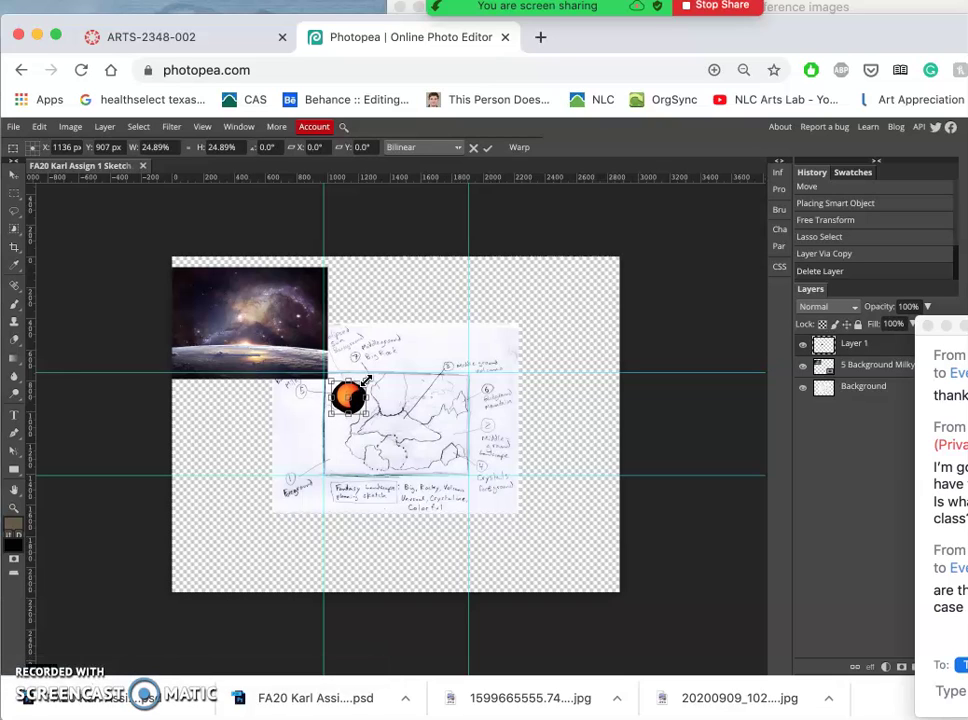
{"action": "key", "text": "Up"}
{"action": "key", "text": "Up"}
{"action": "key", "text": "Up"}
{"action": "key", "text": "Up"}
{"action": "key", "text": "Up"}
{"action": "key", "text": "Up"}
{"action": "key", "text": "Up"}
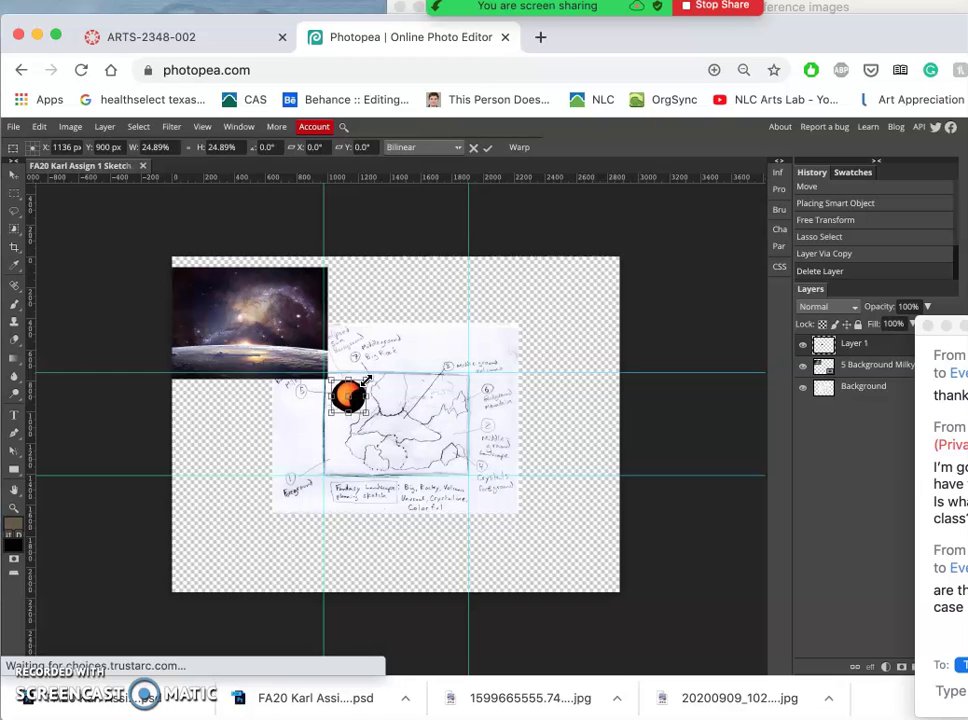
{"action": "key", "text": "Return"}
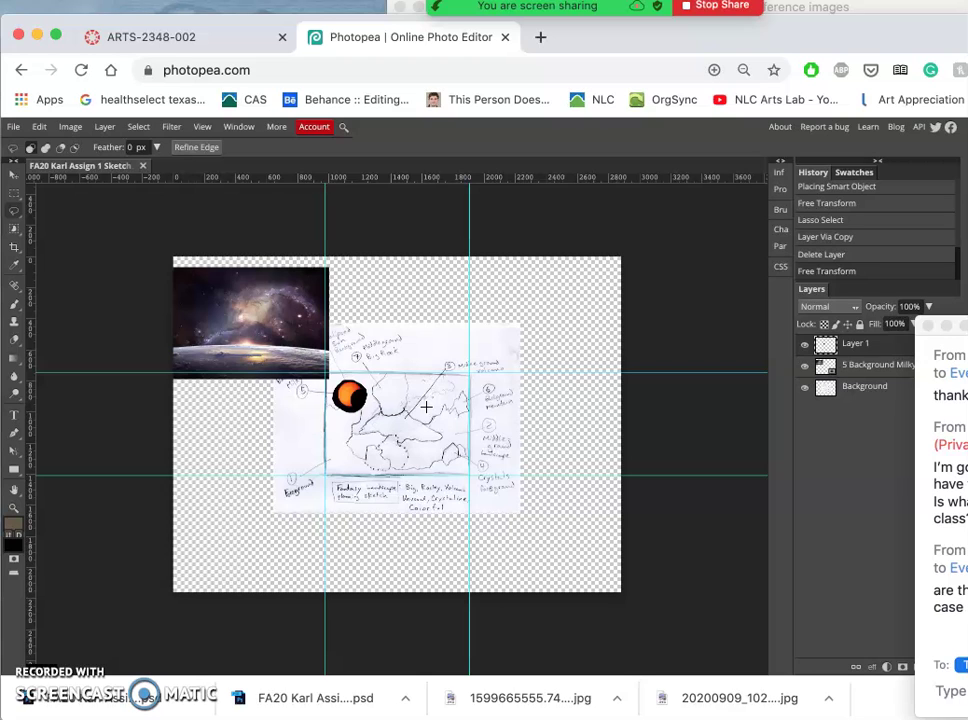
Step: Move the small sun off the sketch to the empty canvas area just below the Milky Way image
{"action": "left_click", "coordinate": [15, 178]}
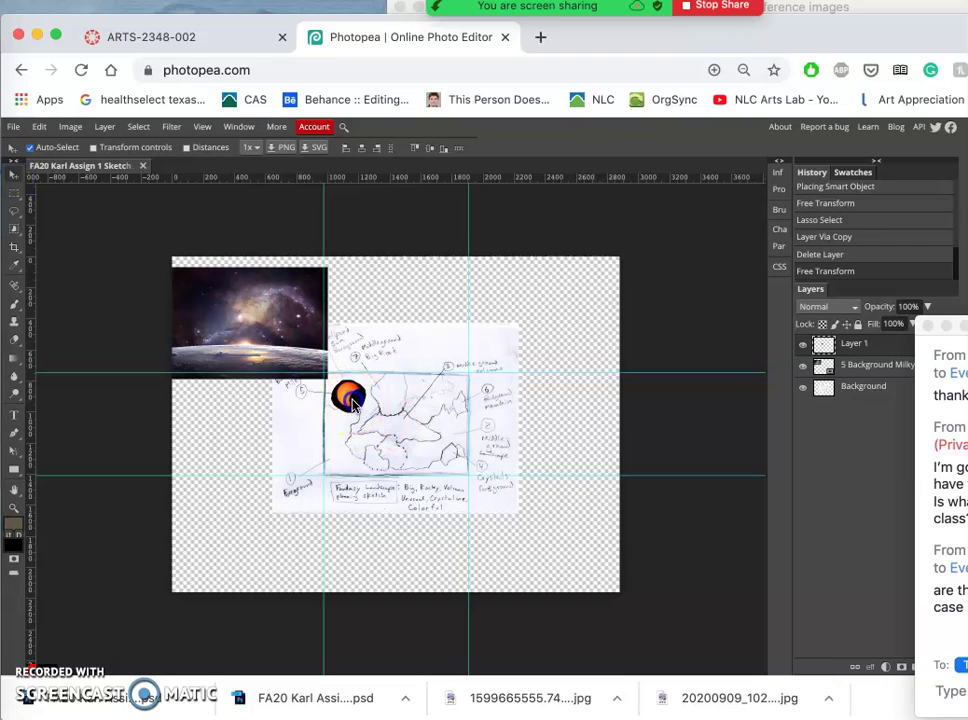
{"action": "left_click_drag", "start_coordinate": [343, 405], "coordinate": [219, 420]}
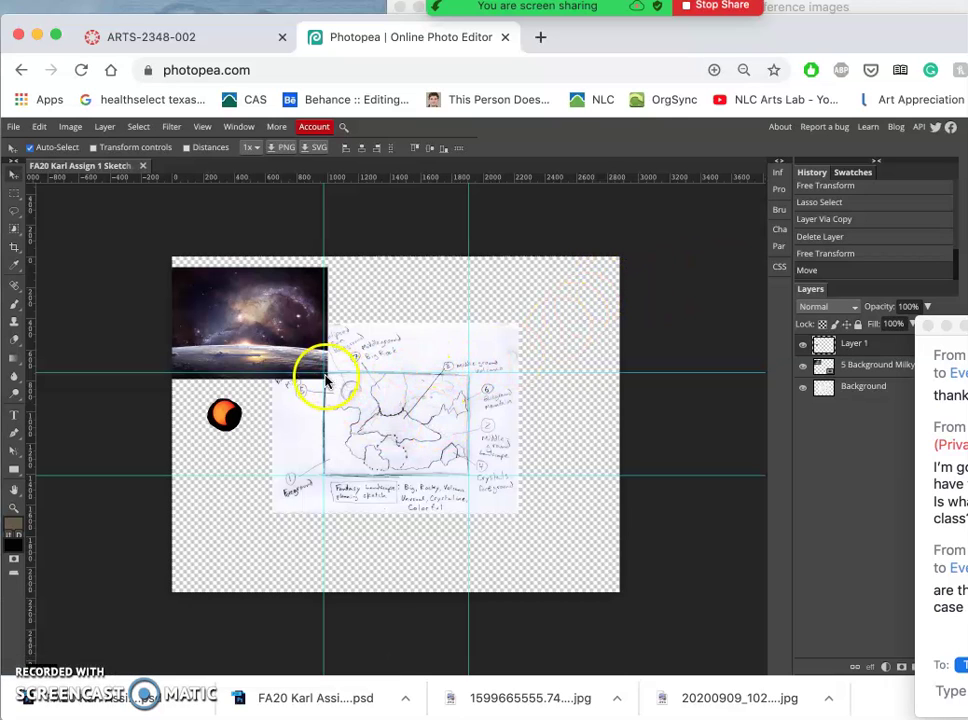
{"action": "mouse_move", "coordinate": [334, 476]}
{"action": "left_mouse_down"}
{"action": "mouse_move", "coordinate": [467, 480]}
{"action": "mouse_move", "coordinate": [335, 480]}
{"action": "mouse_move", "coordinate": [461, 450]}
{"action": "mouse_move", "coordinate": [307, 441]}
{"action": "mouse_move", "coordinate": [404, 440]}
{"action": "left_mouse_up"}
Step: Place the "6 Background" mountain image from the reference images folder onto the canvas
{"action": "left_click", "coordinate": [880, 8]}
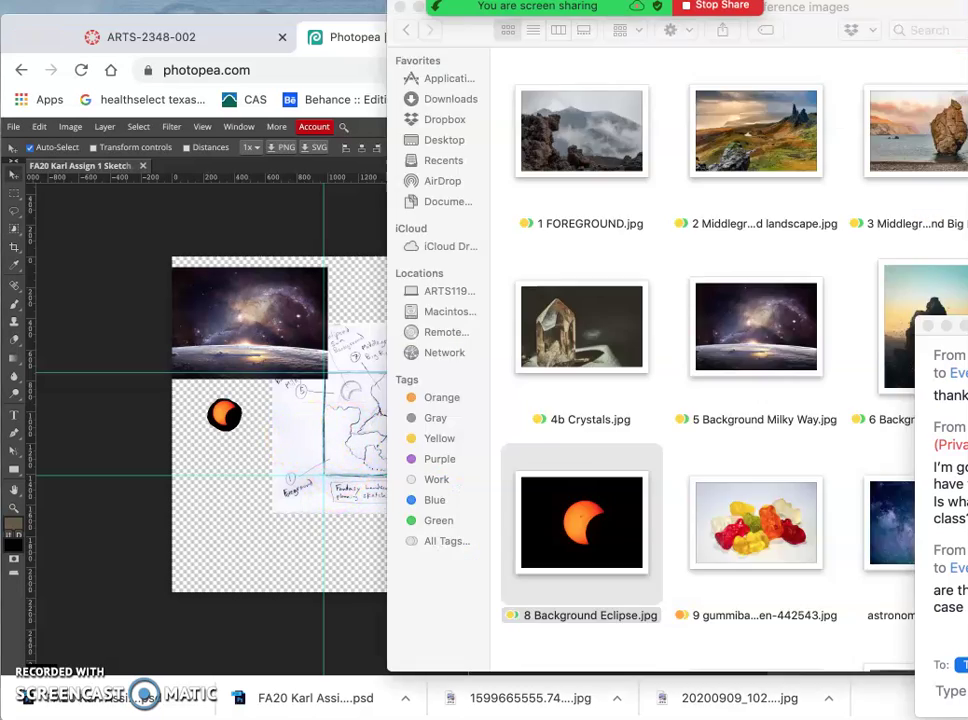
{"action": "left_click", "coordinate": [362, 332]}
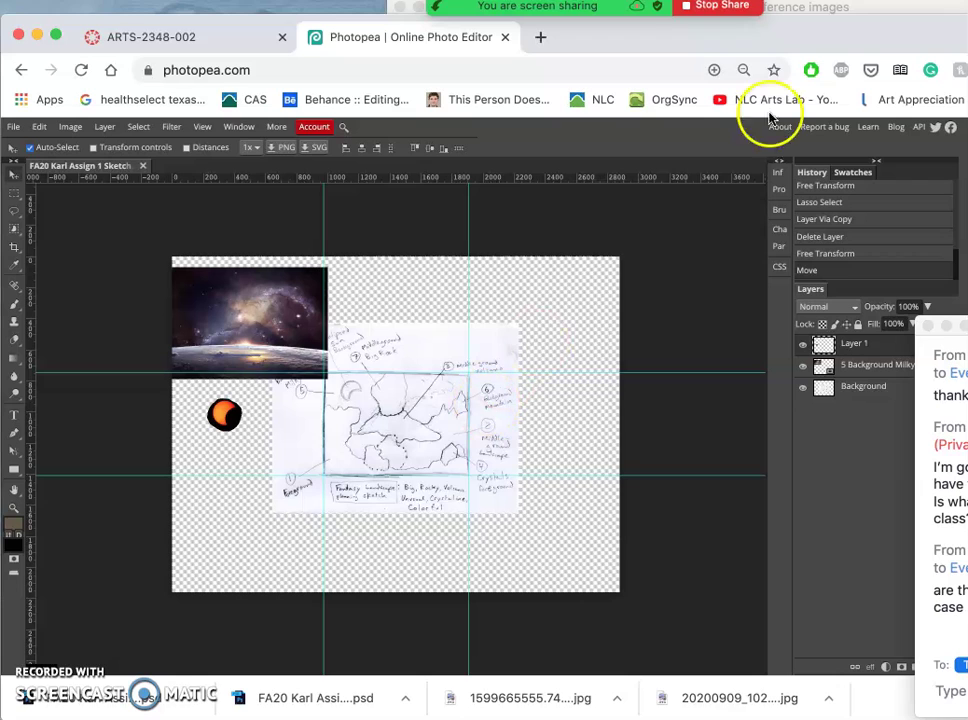
{"action": "left_click", "coordinate": [905, 7]}
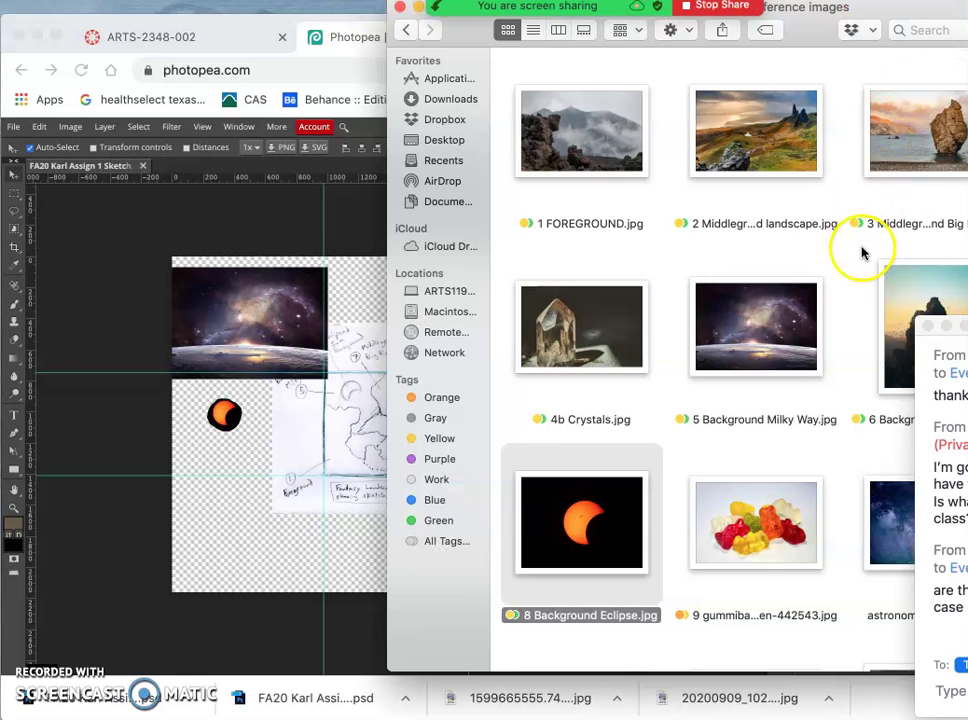
{"action": "left_click", "coordinate": [891, 296]}
{"action": "left_click_drag", "start_coordinate": [892, 297], "coordinate": [275, 427]}
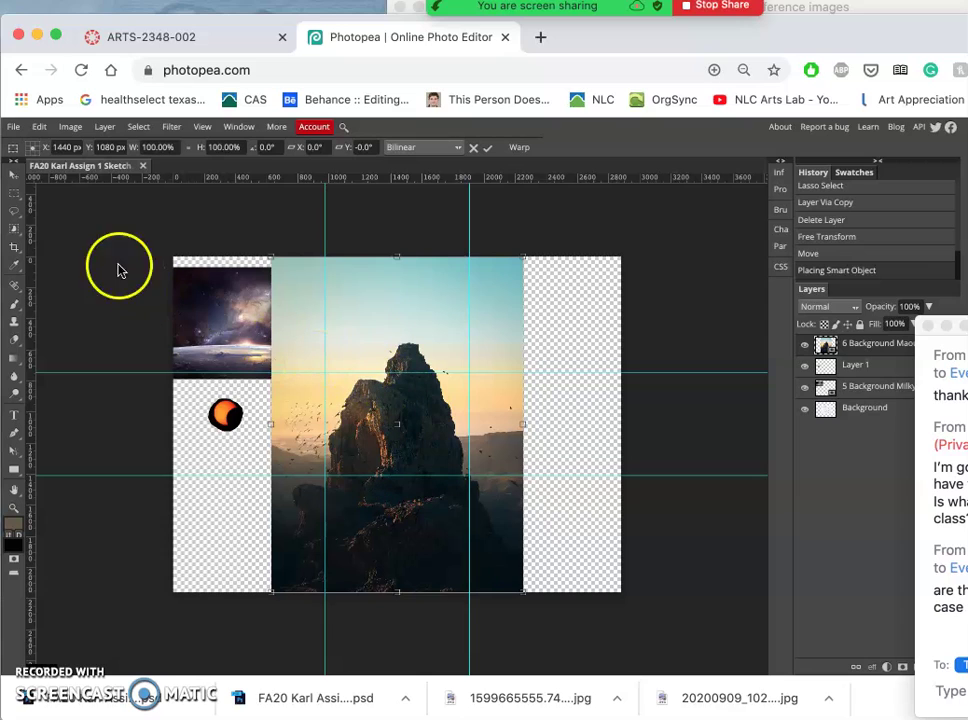
Step: Lasso loosely around the rocky mountain, including its base, and copy the selection to a new layer
{"action": "left_click", "coordinate": [403, 327]}
{"action": "mouse_move", "coordinate": [375, 356]}
{"action": "left_mouse_down"}
{"action": "mouse_move", "coordinate": [341, 372]}
{"action": "mouse_move", "coordinate": [302, 465]}
{"action": "mouse_move", "coordinate": [285, 475]}
{"action": "mouse_move", "coordinate": [285, 518]}
{"action": "mouse_move", "coordinate": [265, 551]}
{"action": "left_mouse_up"}
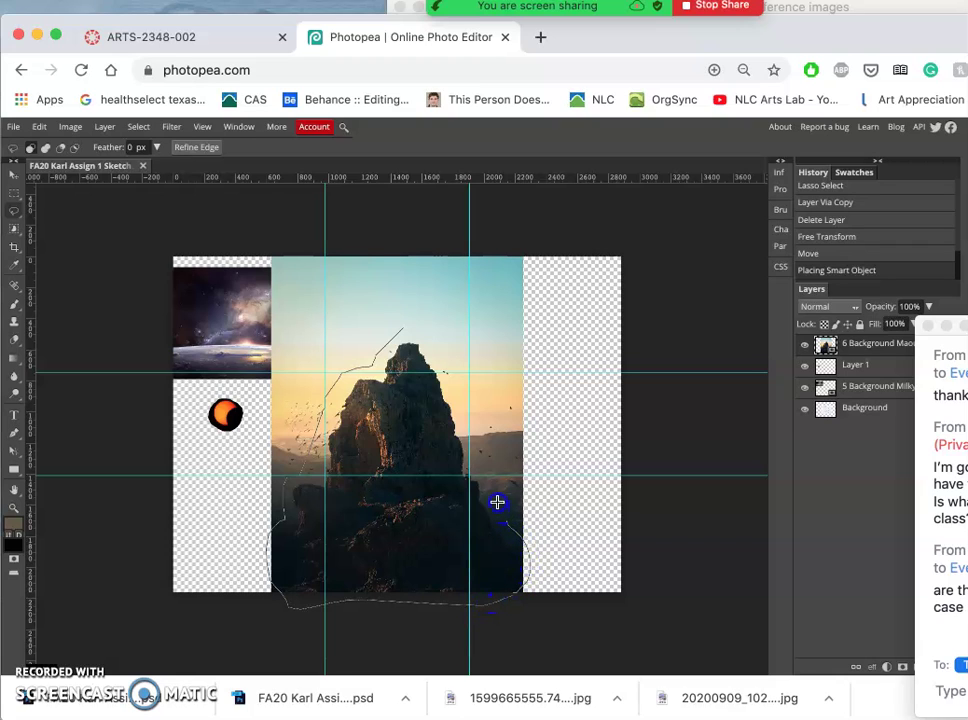
{"action": "mouse_move", "coordinate": [471, 440]}
{"action": "left_mouse_down"}
{"action": "mouse_move", "coordinate": [451, 376]}
{"action": "mouse_move", "coordinate": [406, 328]}
{"action": "left_mouse_up"}
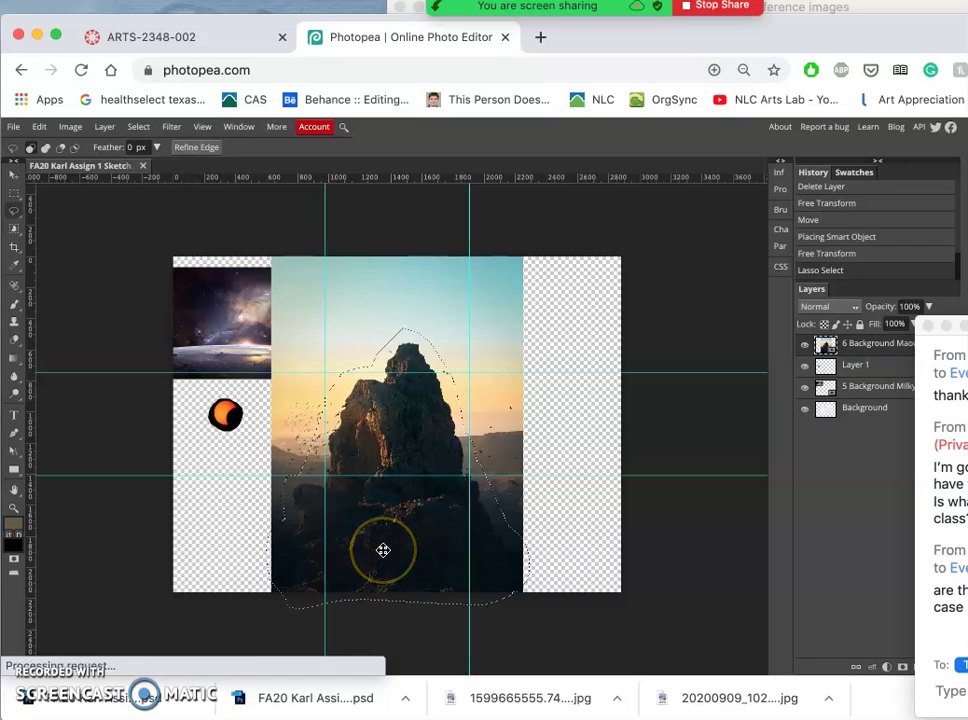
{"action": "key", "text": "super+j"}
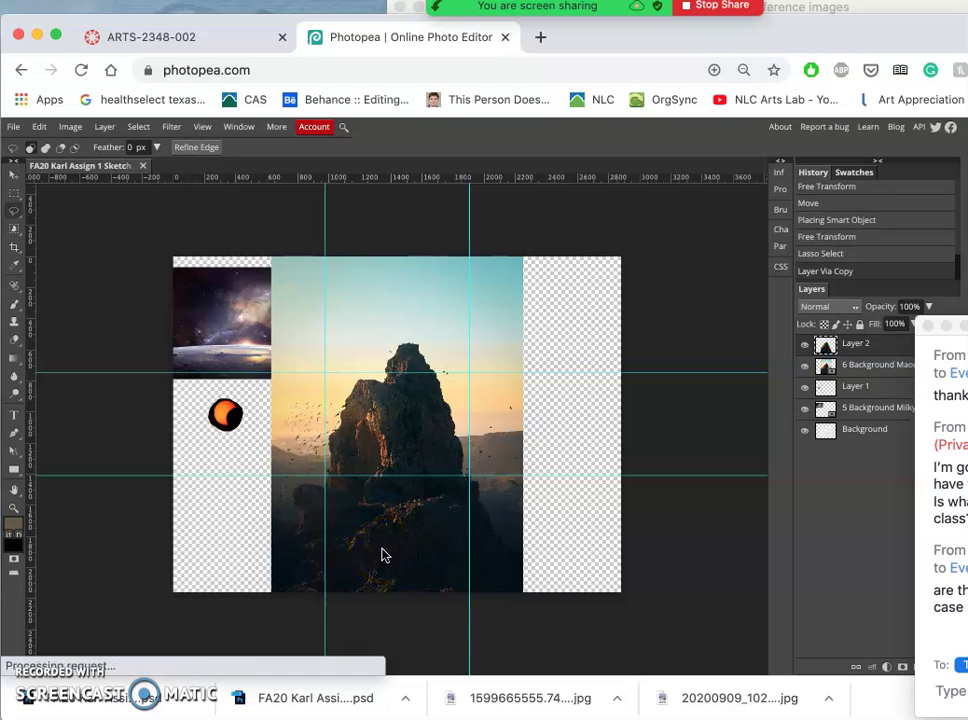
Step: Delete the original full mountain image layer and select the layer with the cut-out mountain
{"action": "left_click", "coordinate": [854, 369]}
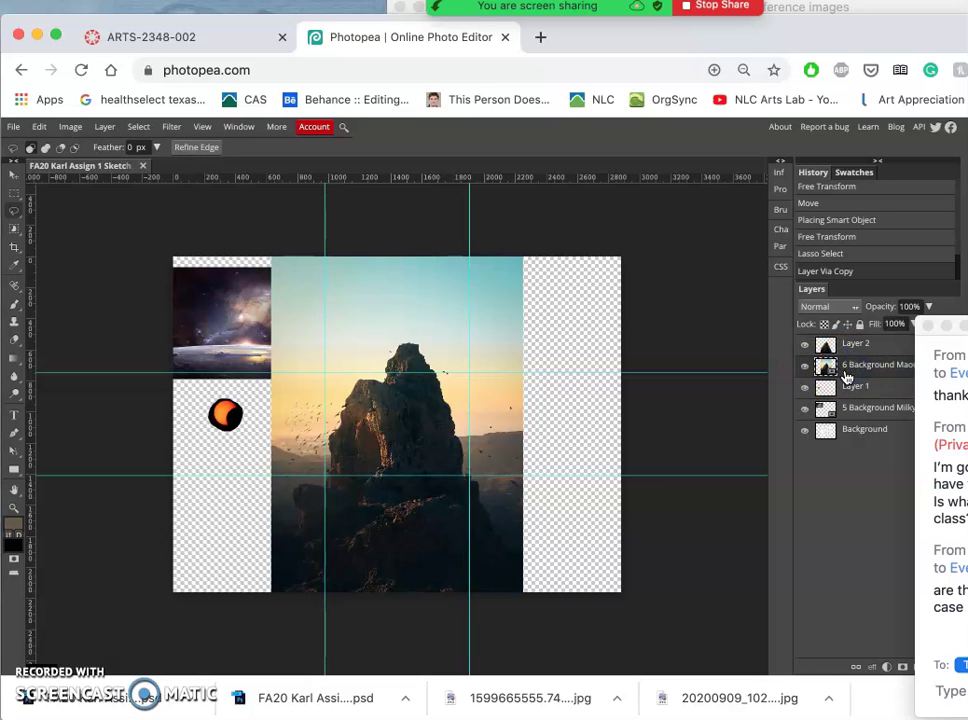
{"action": "key", "text": "Delete"}
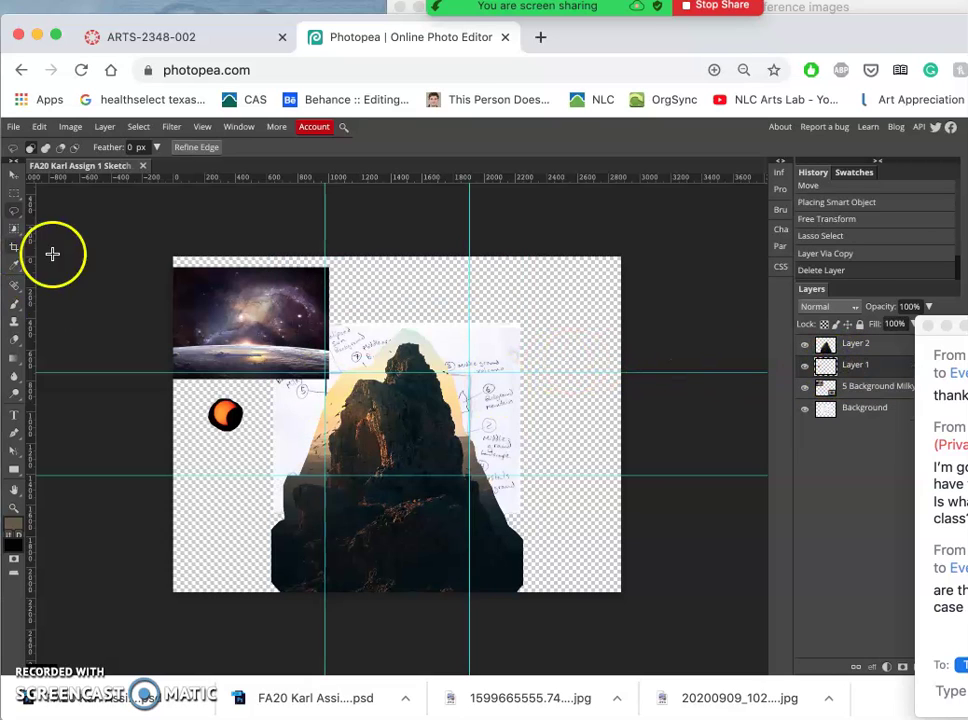
{"action": "key", "text": "ctrl+t"}
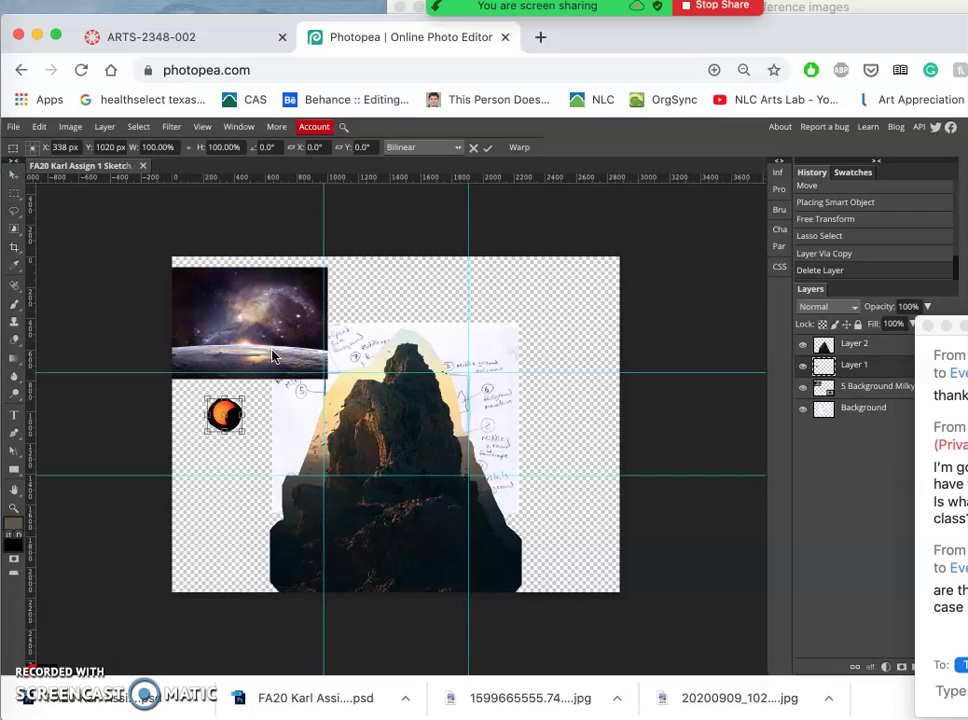
{"action": "left_click", "coordinate": [860, 350]}
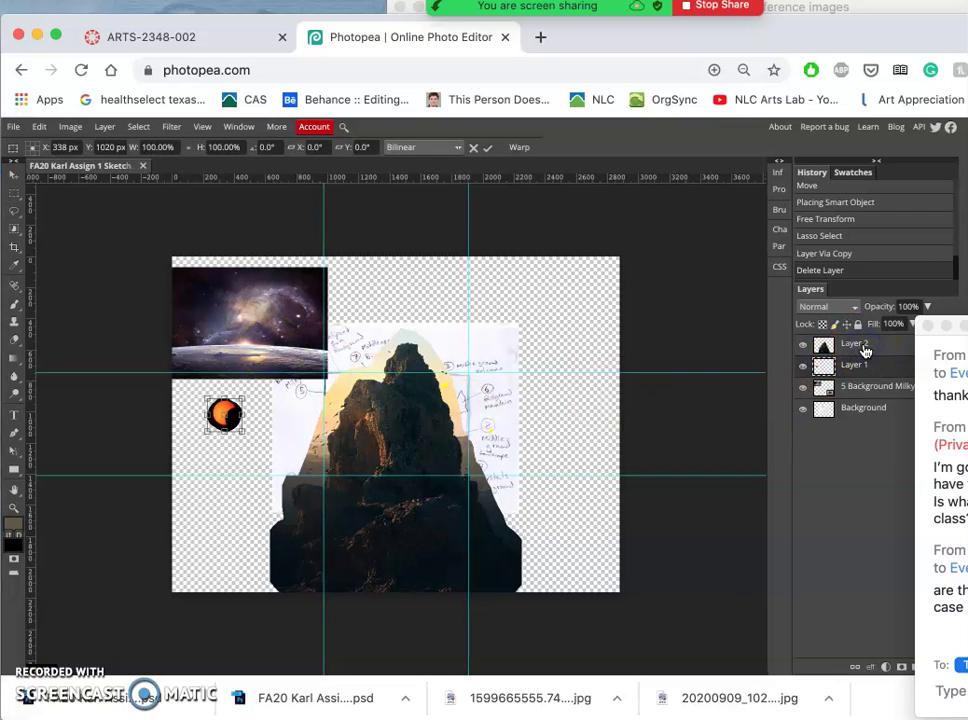
{"action": "key", "text": "Return"}
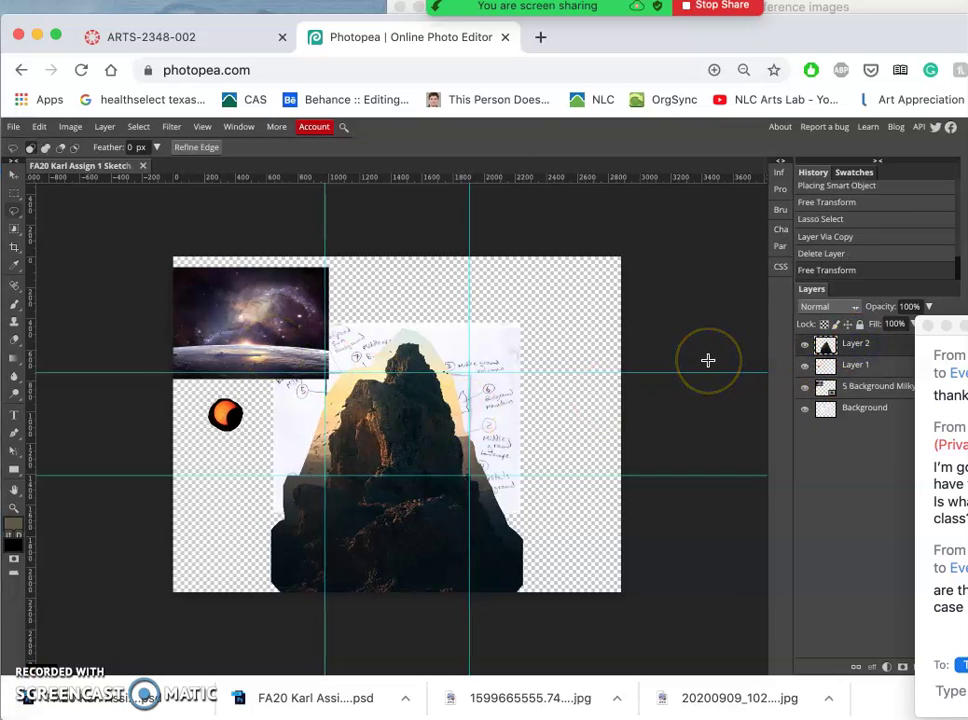
Step: Scale the cut-out mountain to about 18% and position it over the sketched background mountain marked 6
{"action": "key", "text": "ctrl+t"}
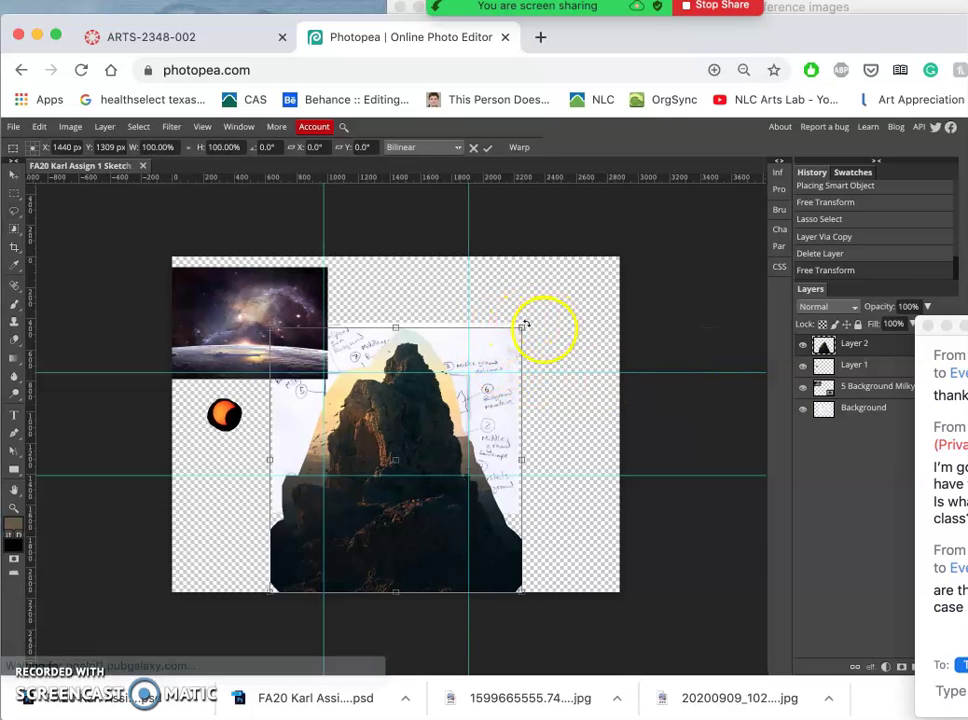
{"action": "left_click_drag", "start_coordinate": [520, 327], "coordinate": [359, 499]}
{"action": "mouse_move", "coordinate": [335, 563]}
{"action": "left_mouse_down"}
{"action": "mouse_move", "coordinate": [425, 454]}
{"action": "mouse_move", "coordinate": [474, 416]}
{"action": "left_mouse_up"}
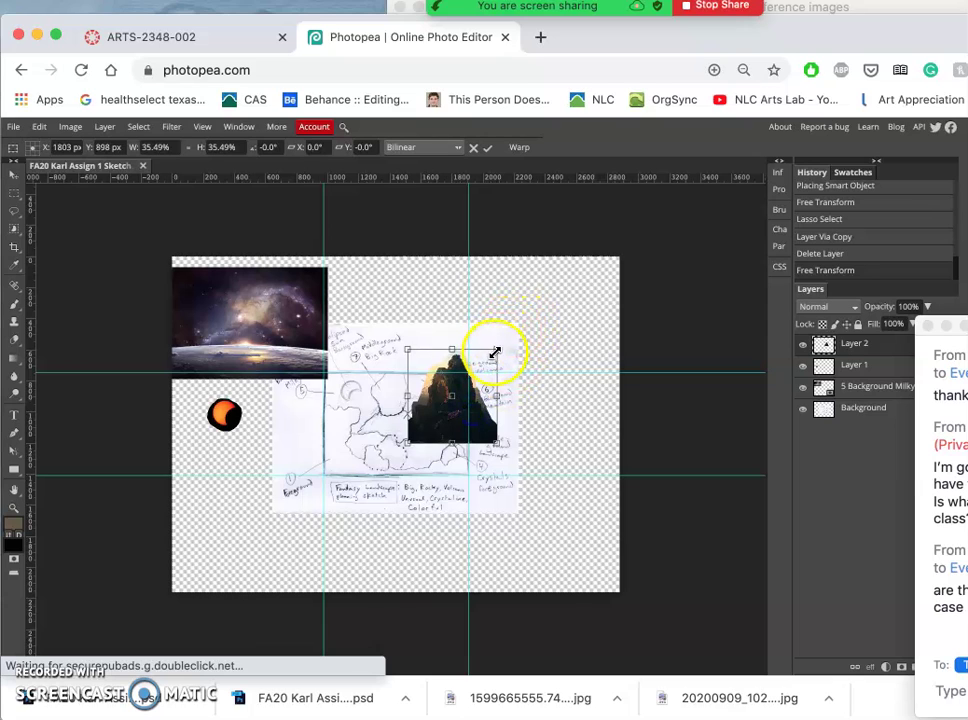
{"action": "mouse_move", "coordinate": [494, 351]}
{"action": "left_mouse_down"}
{"action": "mouse_move", "coordinate": [438, 430]}
{"action": "mouse_move", "coordinate": [459, 412]}
{"action": "left_mouse_up"}
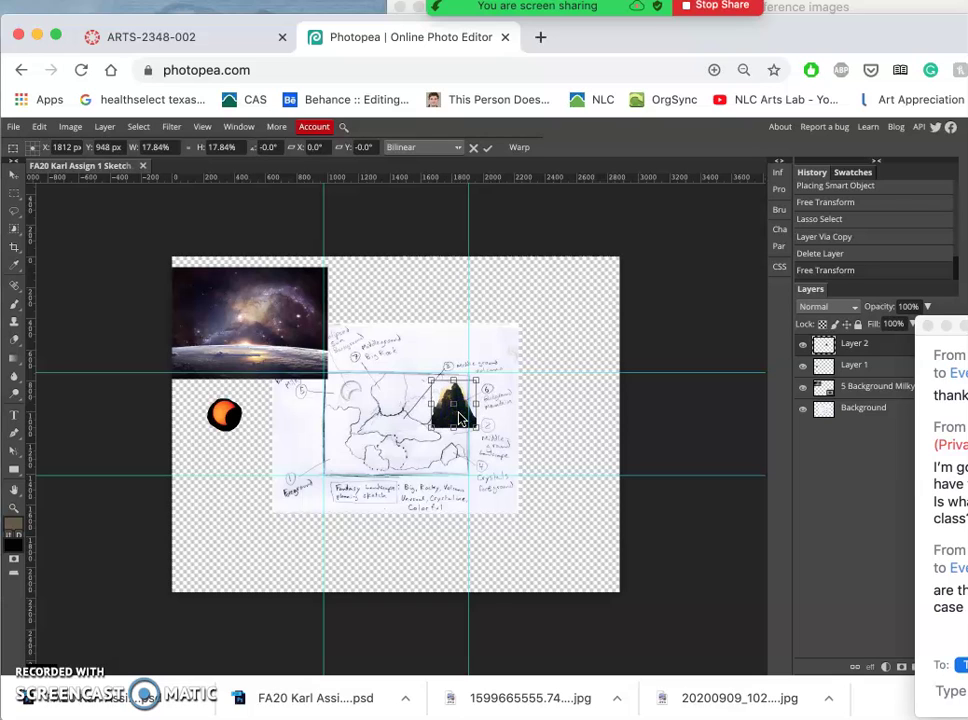
{"action": "key", "text": "Return"}
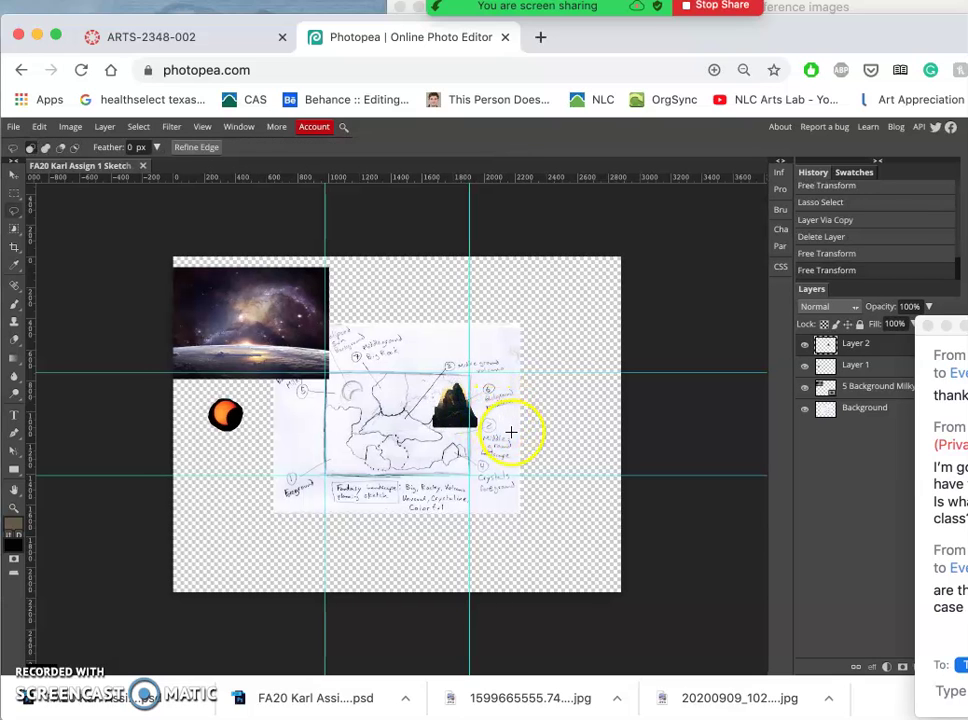
Step: Examine at actual pixel size and closer how the mountain cut-out fits the sketch, including its image quality
{"action": "left_click", "coordinate": [199, 128]}
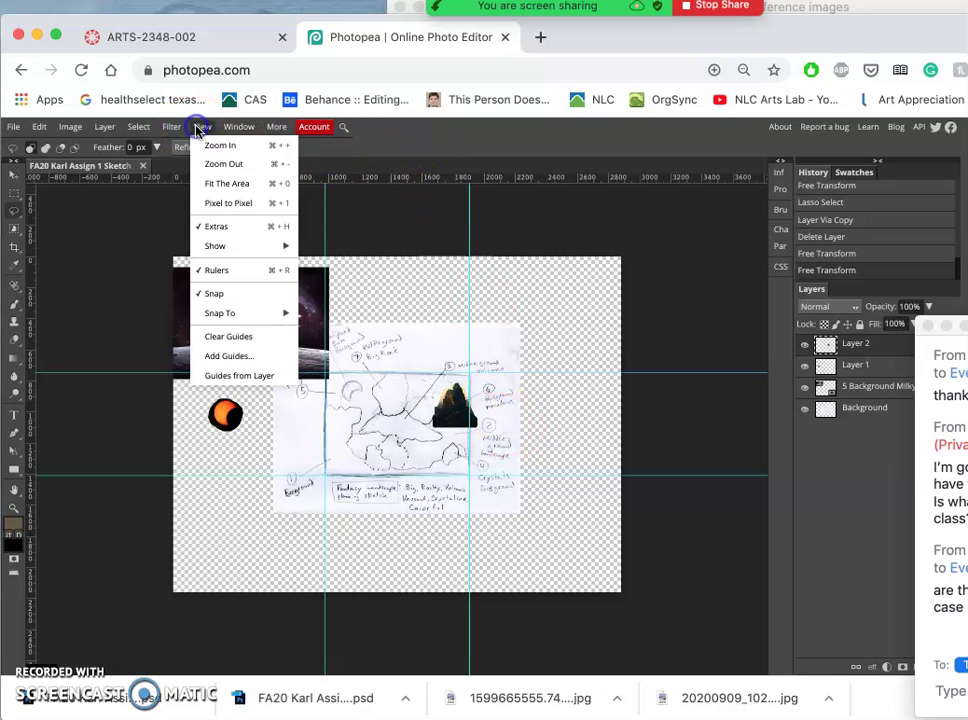
{"action": "left_click", "coordinate": [232, 204]}
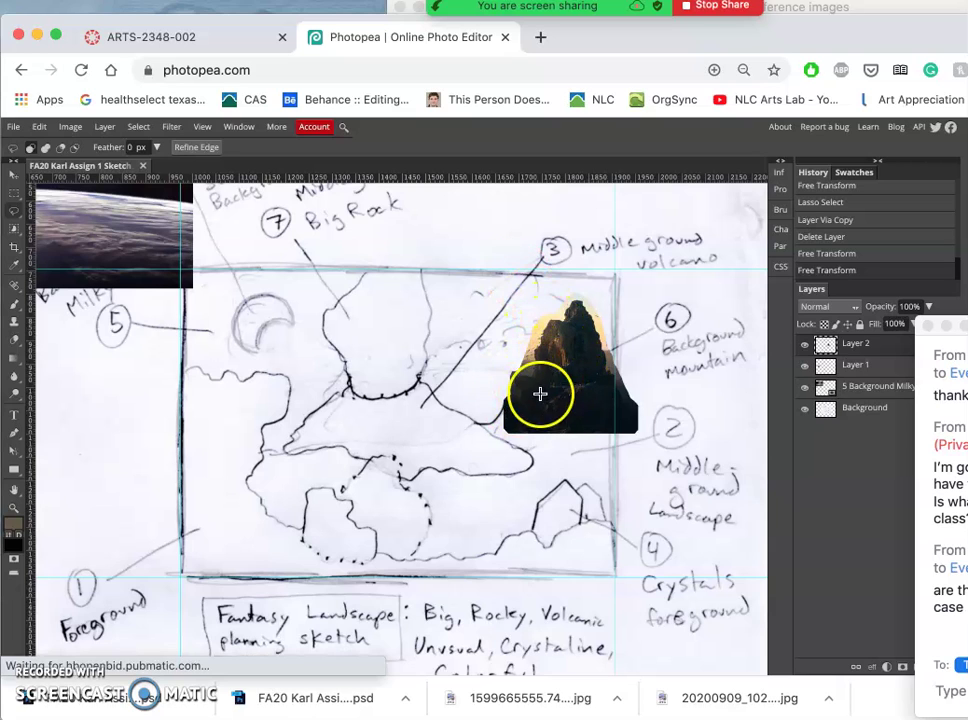
{"action": "scroll", "coordinate": [518, 418], "scroll_direction": "up", "scroll_amount": 3}
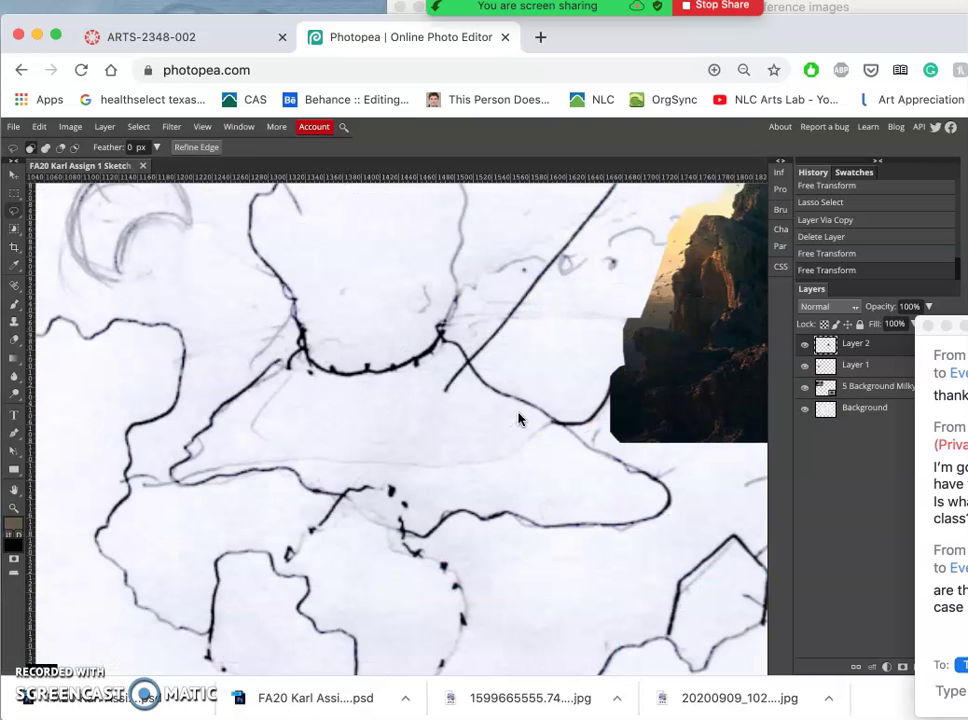
{"action": "scroll", "coordinate": [518, 418], "scroll_direction": "up", "scroll_amount": 3}
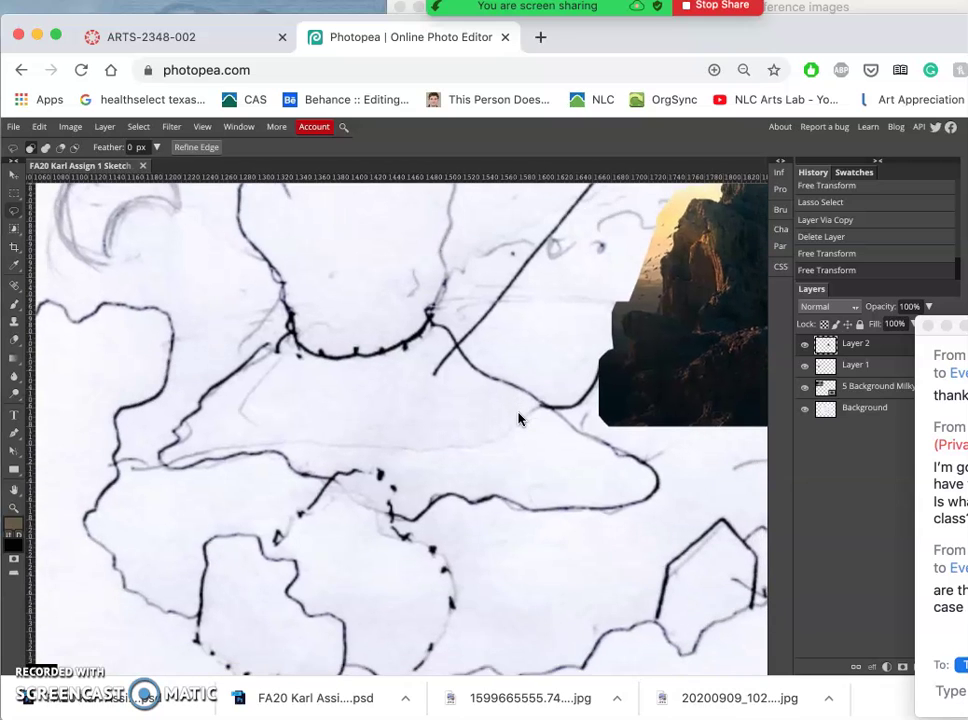
{"action": "scroll", "coordinate": [518, 418], "scroll_direction": "up", "scroll_amount": 2}
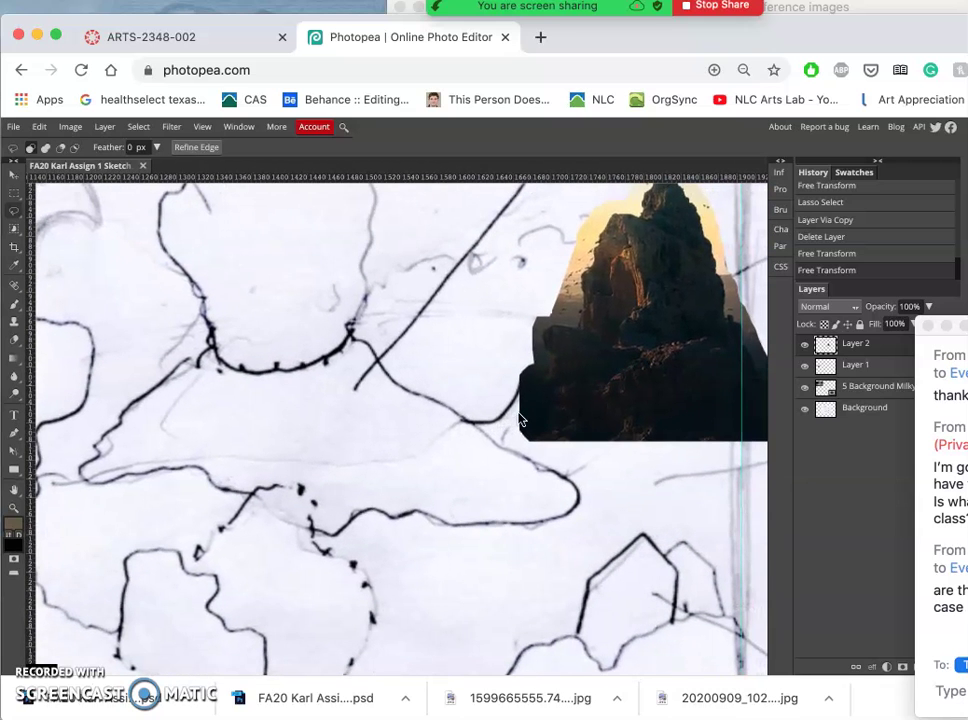
{"action": "scroll", "coordinate": [518, 418], "scroll_direction": "down", "scroll_amount": 5}
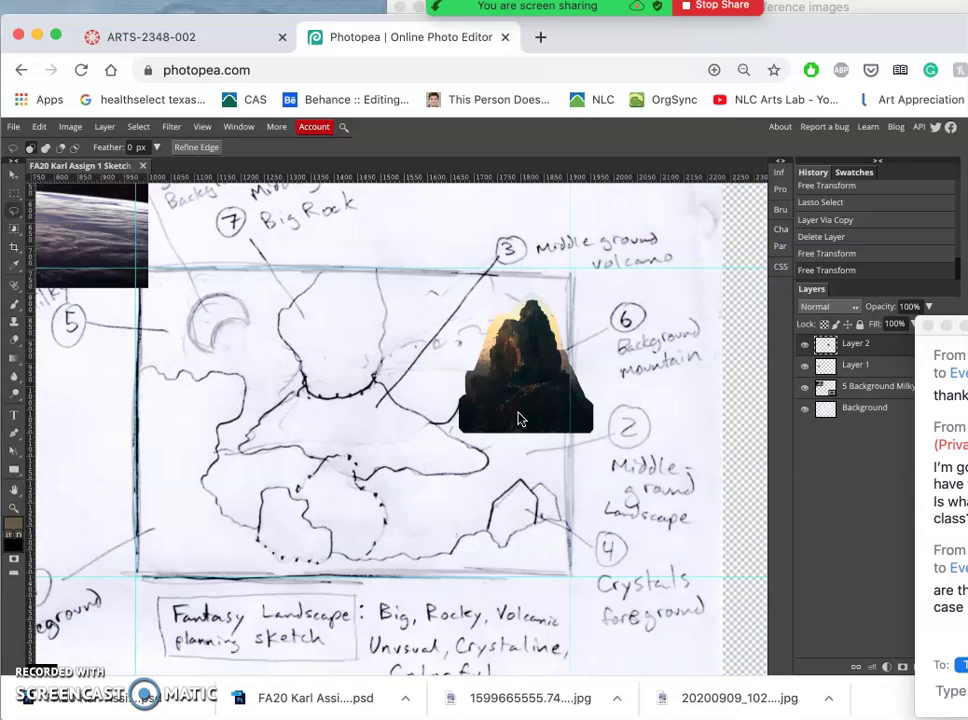
{"action": "scroll", "coordinate": [518, 418], "scroll_direction": "down", "scroll_amount": 3}
{"action": "scroll", "coordinate": [518, 418], "scroll_direction": "down", "scroll_amount": 2}
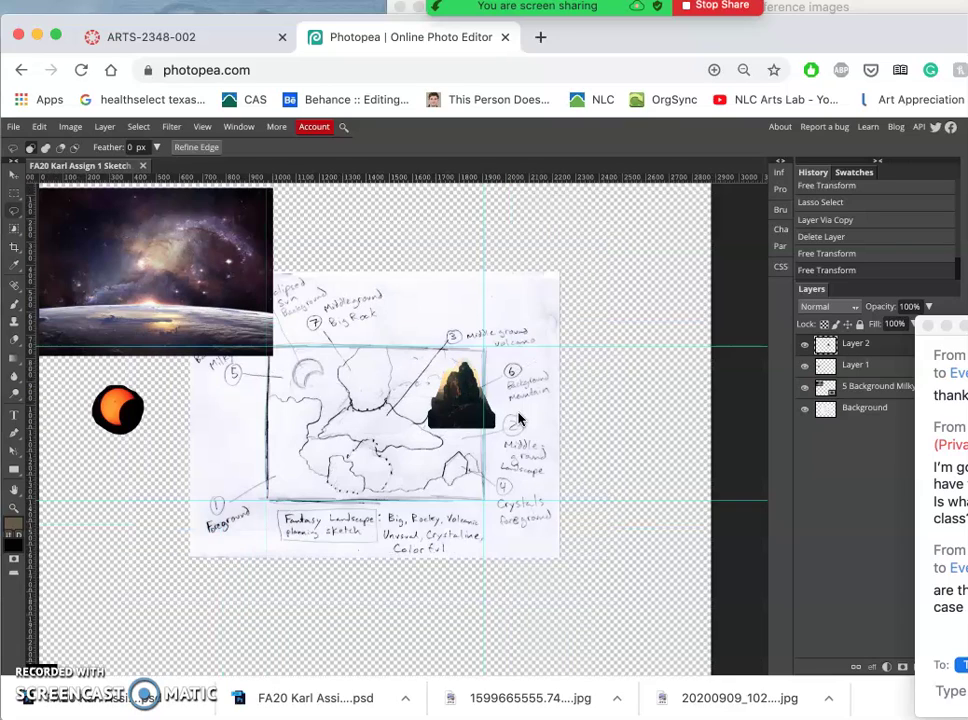
{"action": "scroll", "coordinate": [518, 418], "scroll_direction": "left", "scroll_amount": 2}
{"action": "scroll", "coordinate": [659, 398], "scroll_direction": "left", "scroll_amount": 2}
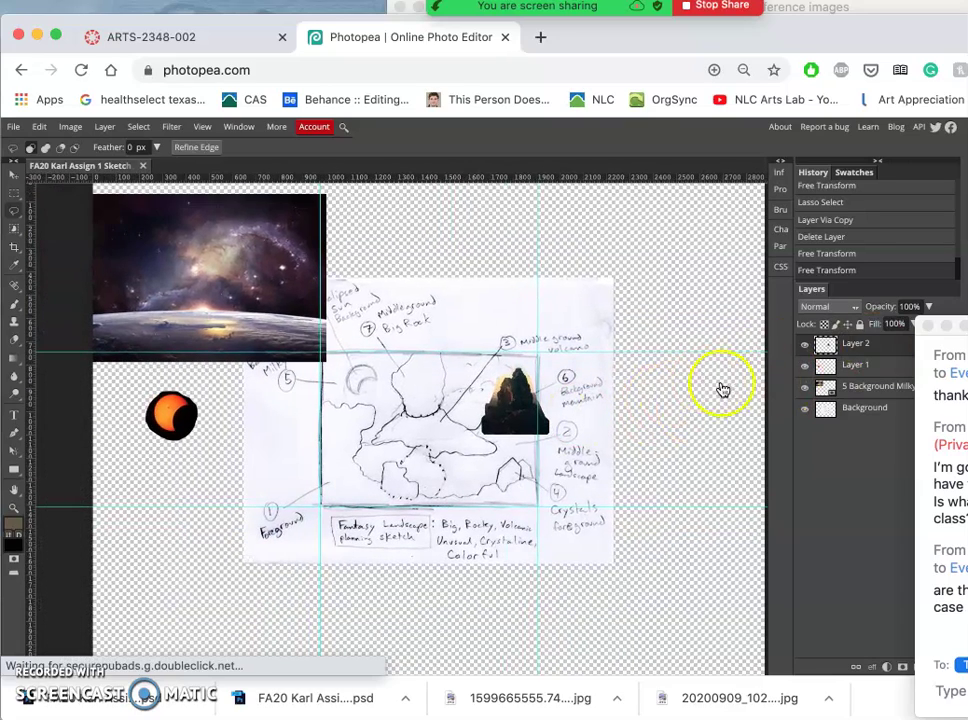
Step: Move the mountain cut-out outside the sketch's frame near its upper-right corner and place the 7 Middleground Volcano.jpg reference image in the document
{"action": "left_click", "coordinate": [14, 174]}
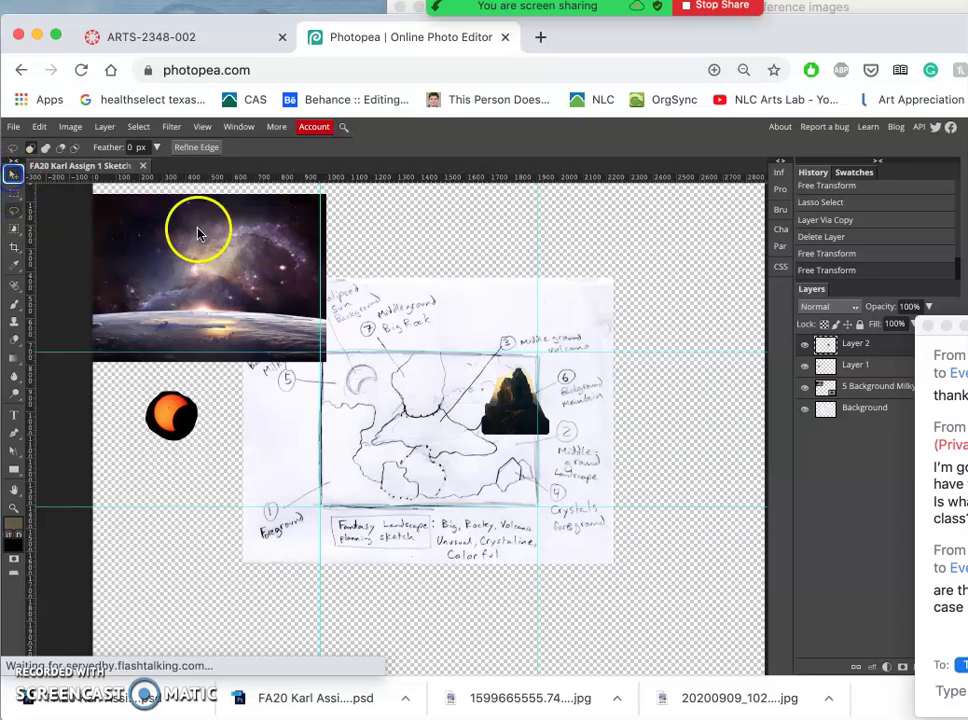
{"action": "mouse_move", "coordinate": [519, 417]}
{"action": "left_mouse_down"}
{"action": "mouse_move", "coordinate": [544, 385]}
{"action": "mouse_move", "coordinate": [632, 335]}
{"action": "mouse_move", "coordinate": [663, 300]}
{"action": "mouse_move", "coordinate": [661, 283]}
{"action": "left_mouse_up"}
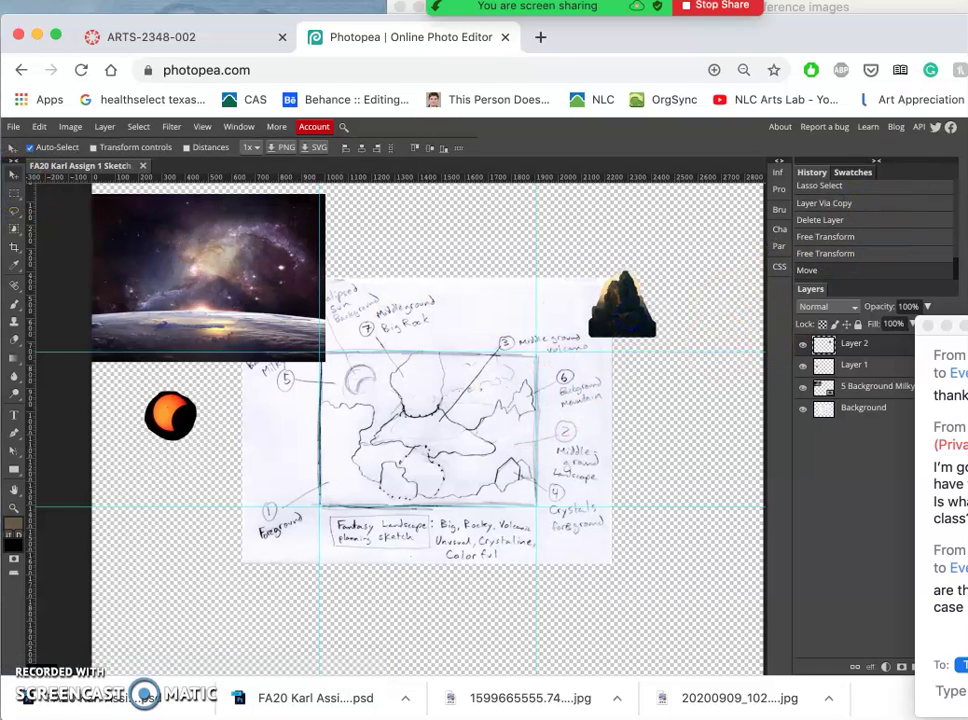
{"action": "left_click", "coordinate": [822, 8]}
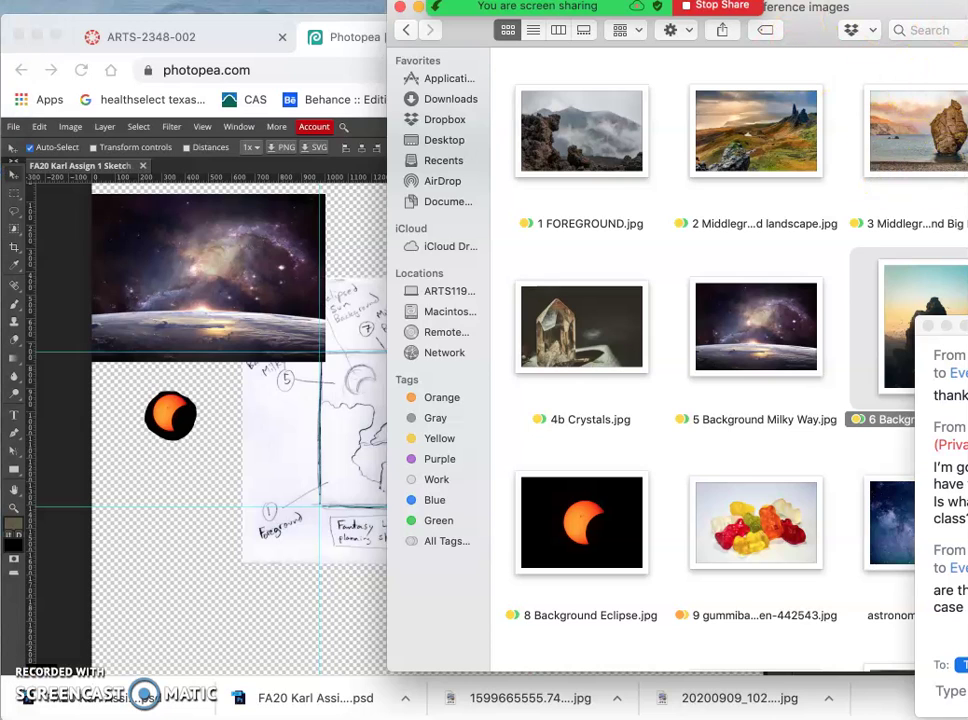
{"action": "left_click_drag", "start_coordinate": [966, 86], "coordinate": [765, 119]}
{"action": "left_click_drag", "start_coordinate": [838, 370], "coordinate": [140, 470]}
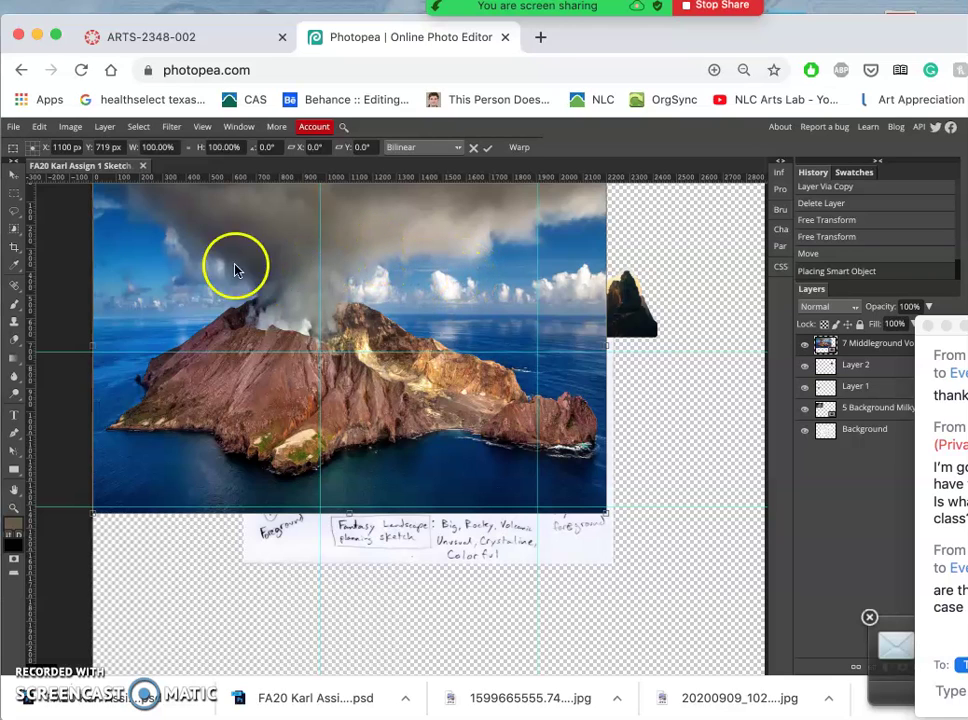
Step: Lasso loosely around the volcano island, including its crater smoke and shoreline, and copy the selection to a new layer
{"action": "left_click", "coordinate": [15, 208]}
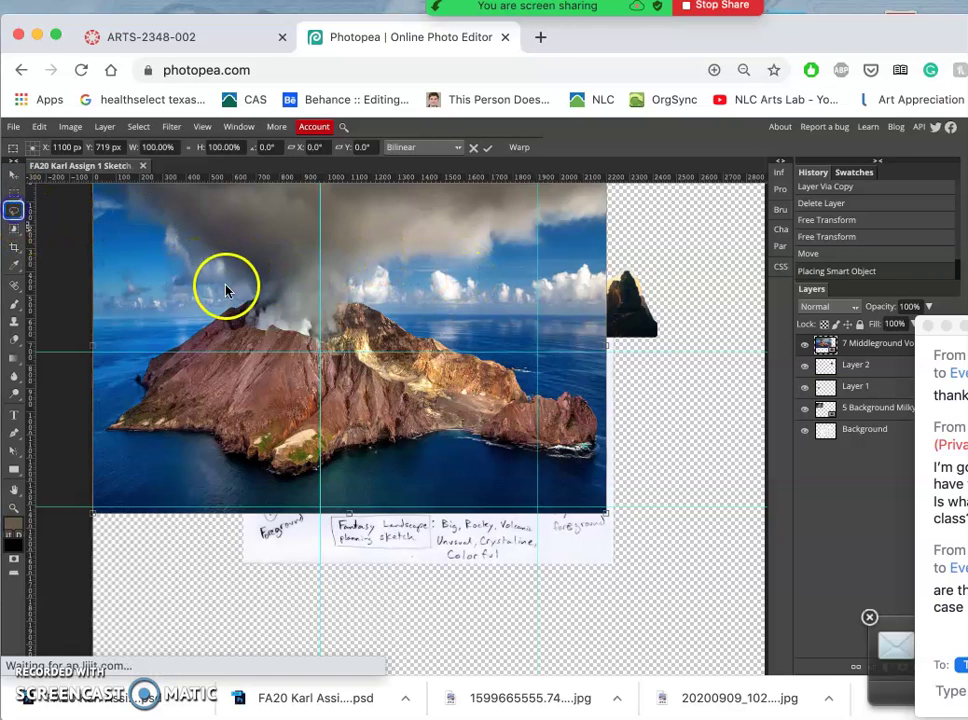
{"action": "left_click", "coordinate": [200, 315]}
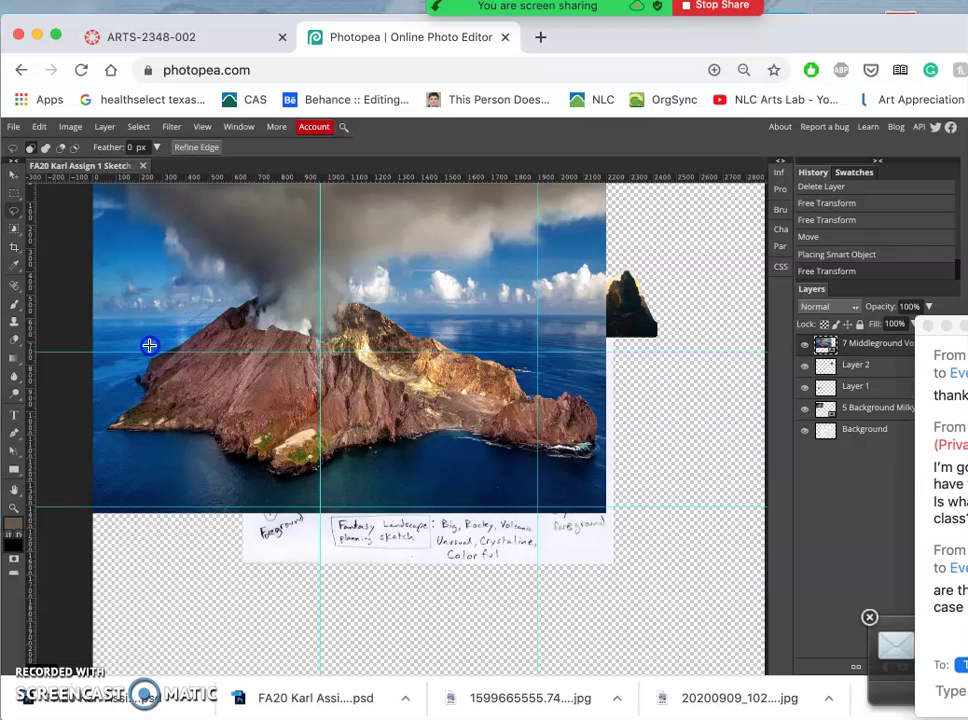
{"action": "mouse_move", "coordinate": [145, 347]}
{"action": "left_mouse_down"}
{"action": "mouse_move", "coordinate": [125, 367]}
{"action": "mouse_move", "coordinate": [102, 430]}
{"action": "mouse_move", "coordinate": [117, 456]}
{"action": "mouse_move", "coordinate": [158, 449]}
{"action": "left_mouse_up"}
{"action": "left_click_drag", "start_coordinate": [264, 485], "coordinate": [323, 484]}
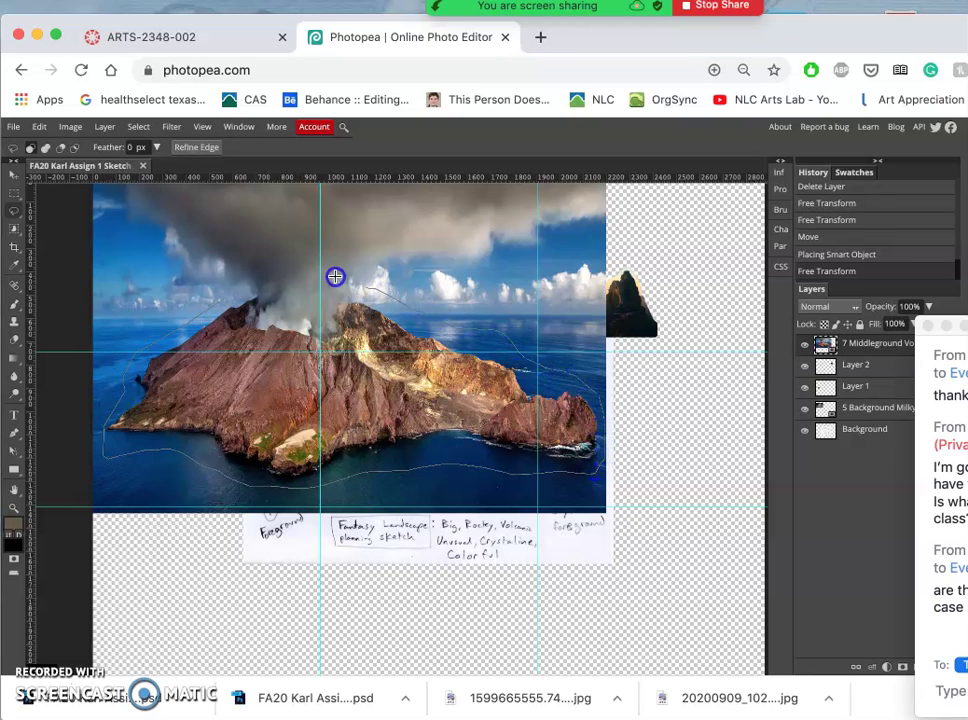
{"action": "left_click_drag", "start_coordinate": [245, 293], "coordinate": [246, 292]}
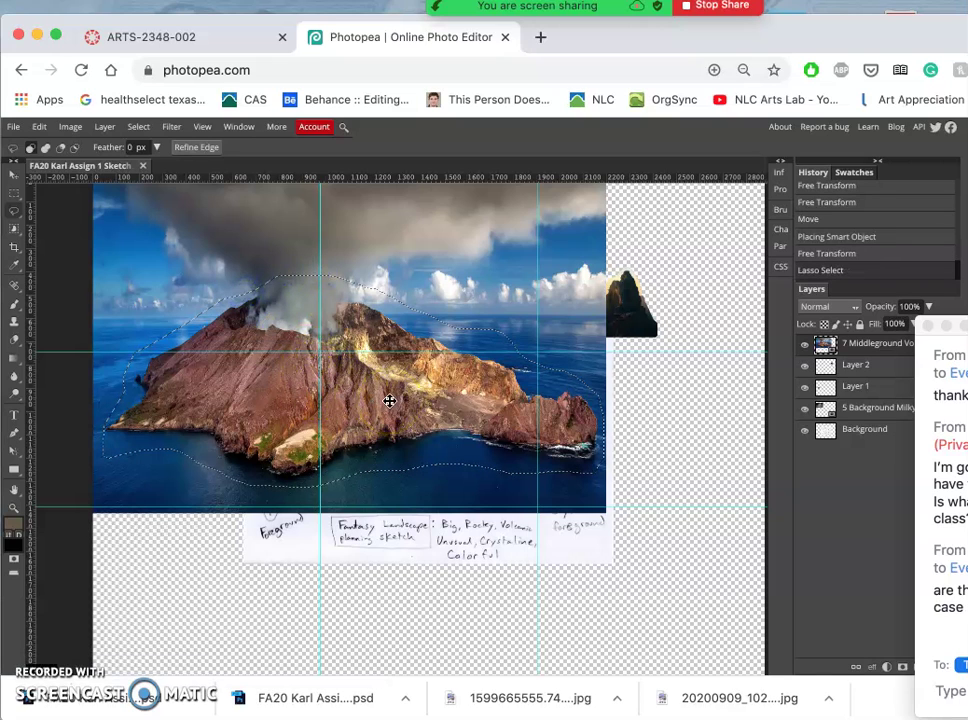
{"action": "key", "text": "ctrl+j"}
Step: Delete the original full volcano image layer and move the cut-out volcano over the lower part of the planning sketch
{"action": "left_click", "coordinate": [858, 372]}
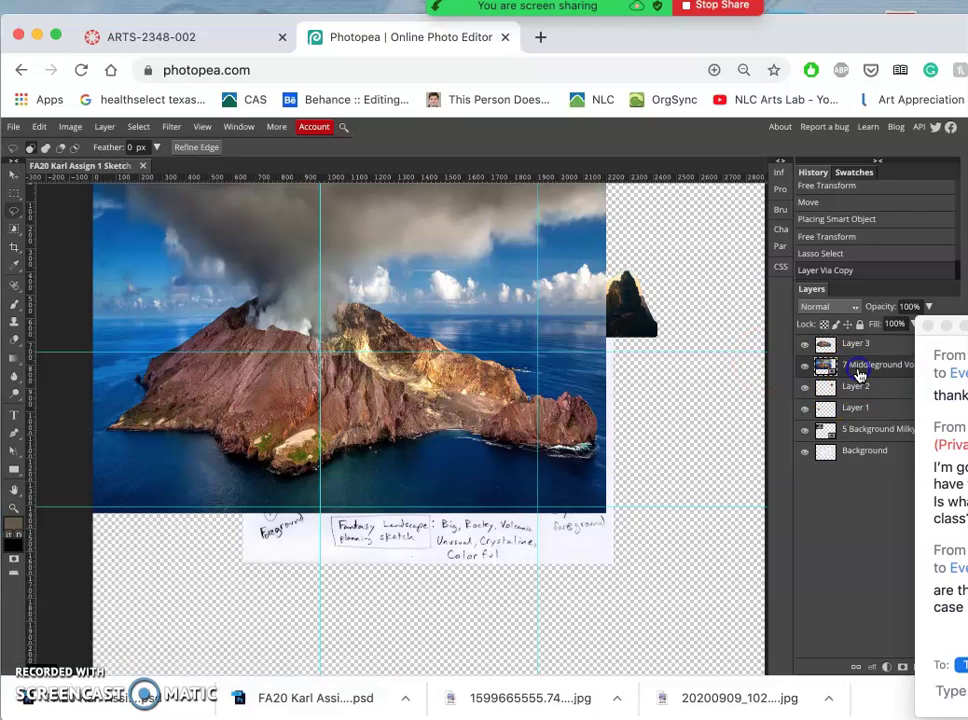
{"action": "key", "text": "Delete"}
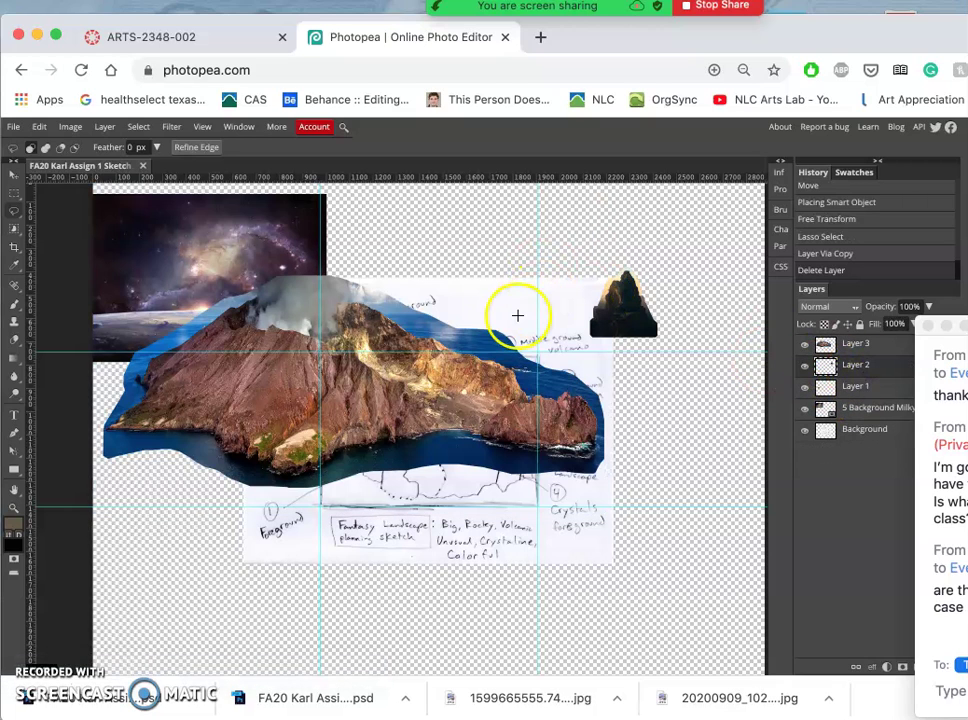
{"action": "left_click", "coordinate": [14, 176]}
{"action": "mouse_move", "coordinate": [362, 335]}
{"action": "left_mouse_down"}
{"action": "mouse_move", "coordinate": [430, 392]}
{"action": "mouse_move", "coordinate": [467, 402]}
{"action": "mouse_move", "coordinate": [474, 472]}
{"action": "mouse_move", "coordinate": [465, 422]}
{"action": "left_mouse_up"}
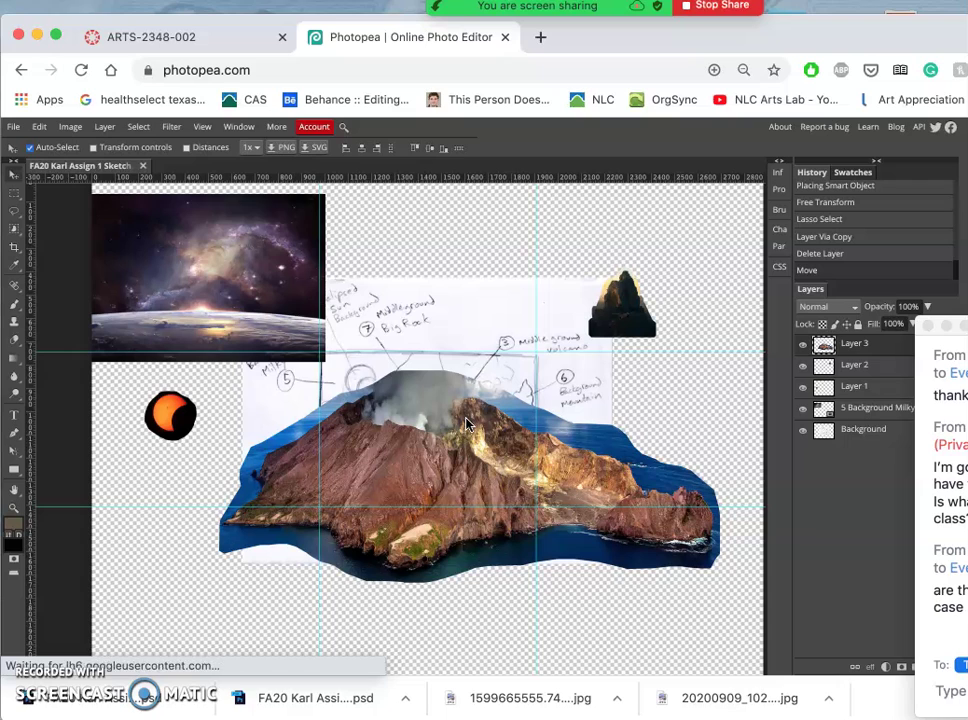
Step: Scale the volcano cut-out to about 33% width and 37% height over the sketched volcano, and park it beyond the sketch's lower-right corner
{"action": "key", "text": "ctrl+alt+t"}
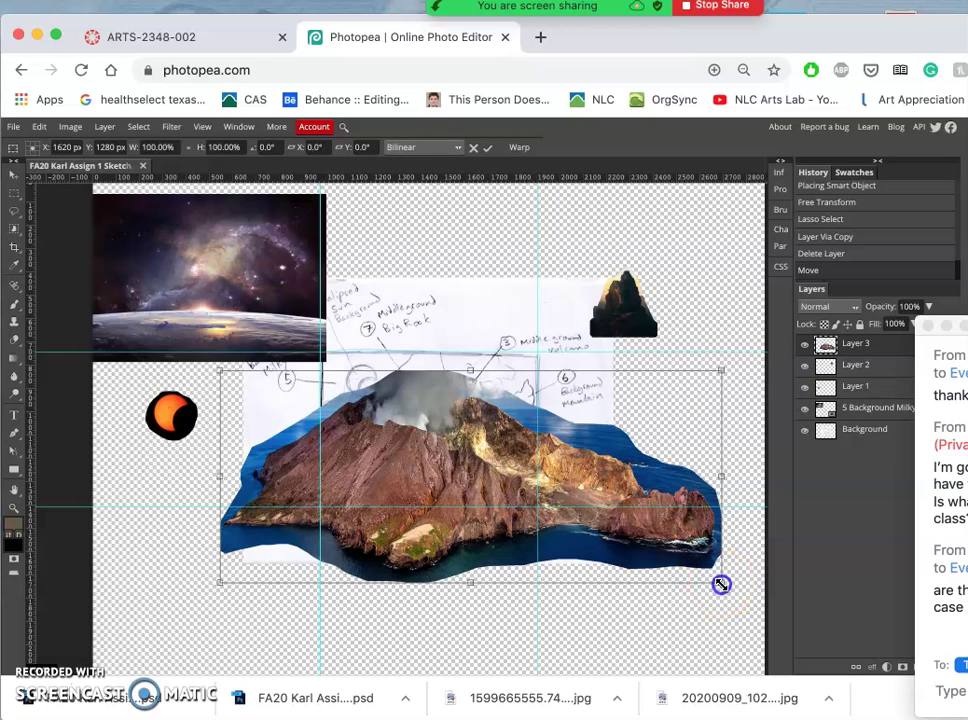
{"action": "mouse_move", "coordinate": [721, 584]}
{"action": "left_mouse_down"}
{"action": "mouse_move", "coordinate": [624, 547]}
{"action": "mouse_move", "coordinate": [490, 463]}
{"action": "mouse_move", "coordinate": [452, 456]}
{"action": "mouse_move", "coordinate": [566, 488]}
{"action": "mouse_move", "coordinate": [588, 449]}
{"action": "mouse_move", "coordinate": [541, 446]}
{"action": "left_mouse_up"}
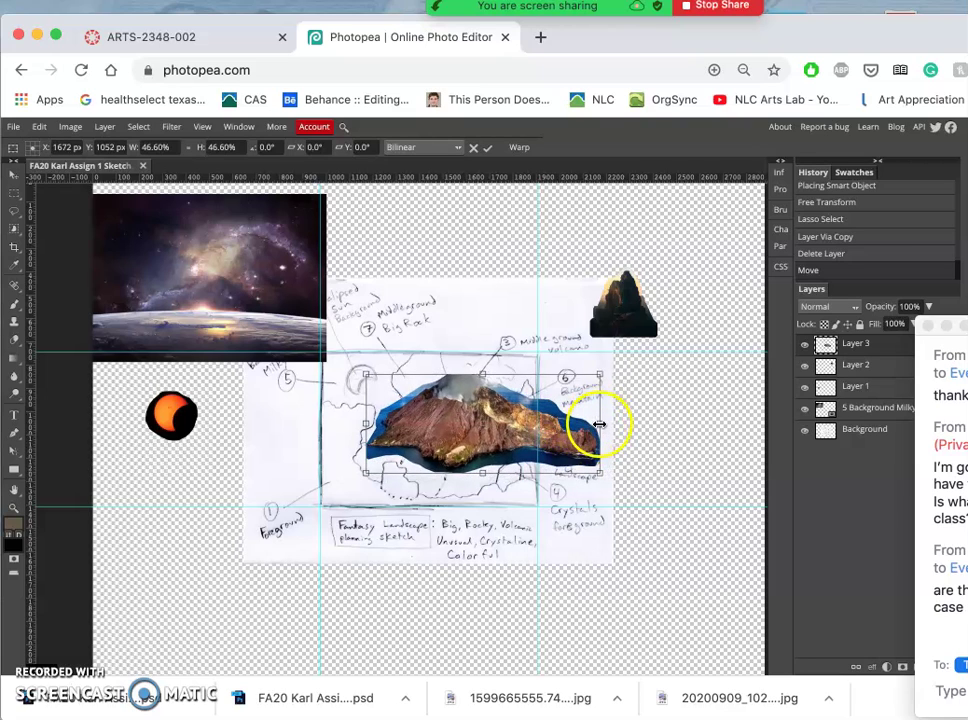
{"action": "left_click_drag", "start_coordinate": [599, 425], "coordinate": [532, 396]}
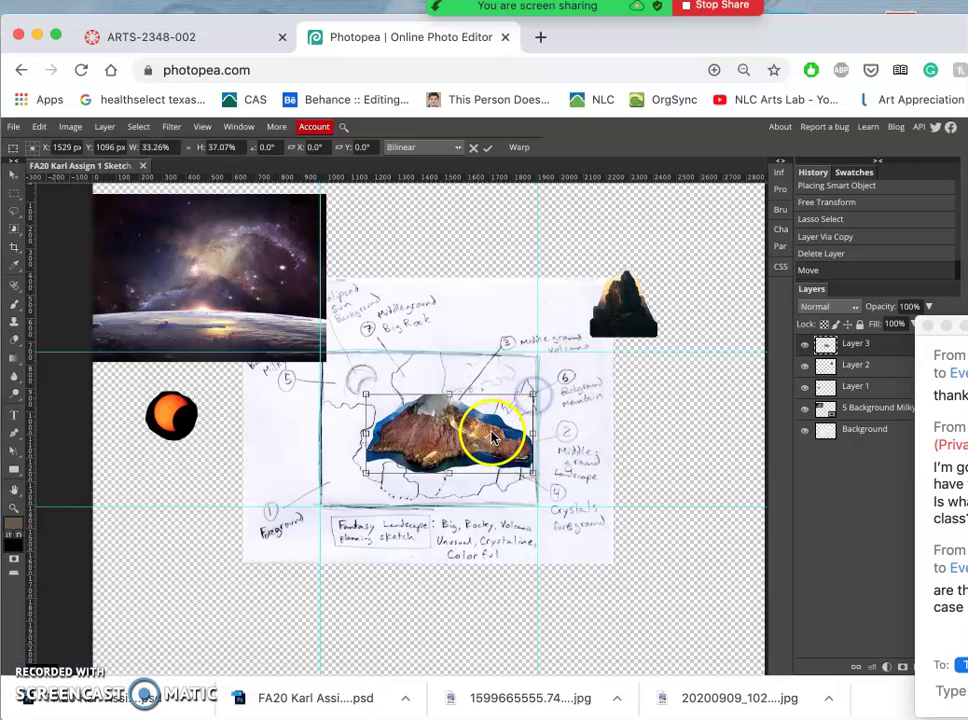
{"action": "left_click_drag", "start_coordinate": [483, 438], "coordinate": [482, 433]}
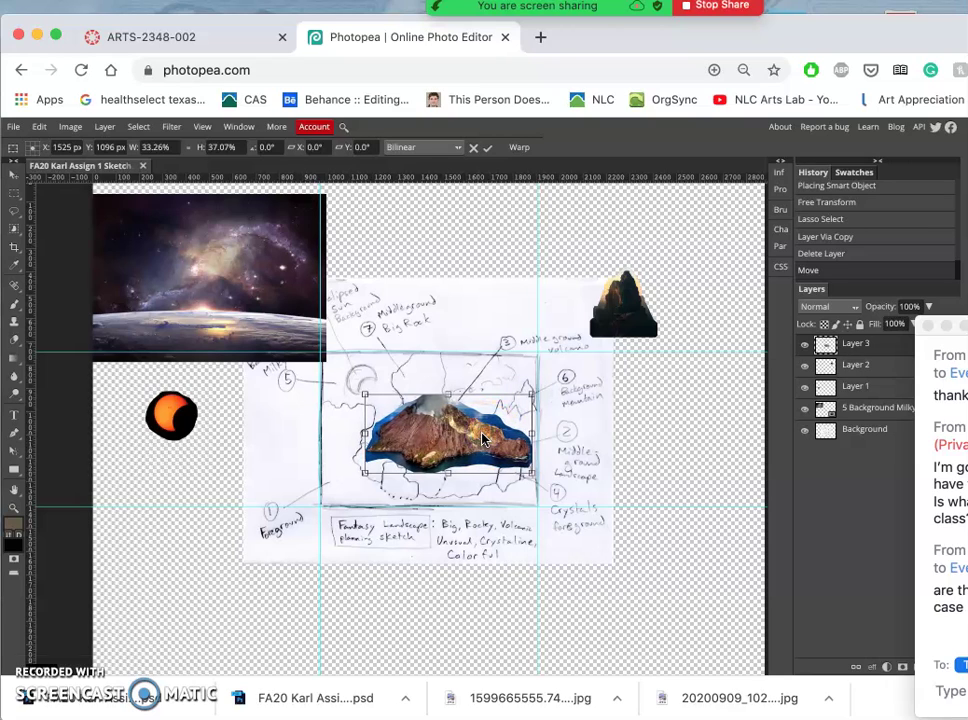
{"action": "key", "text": "Return"}
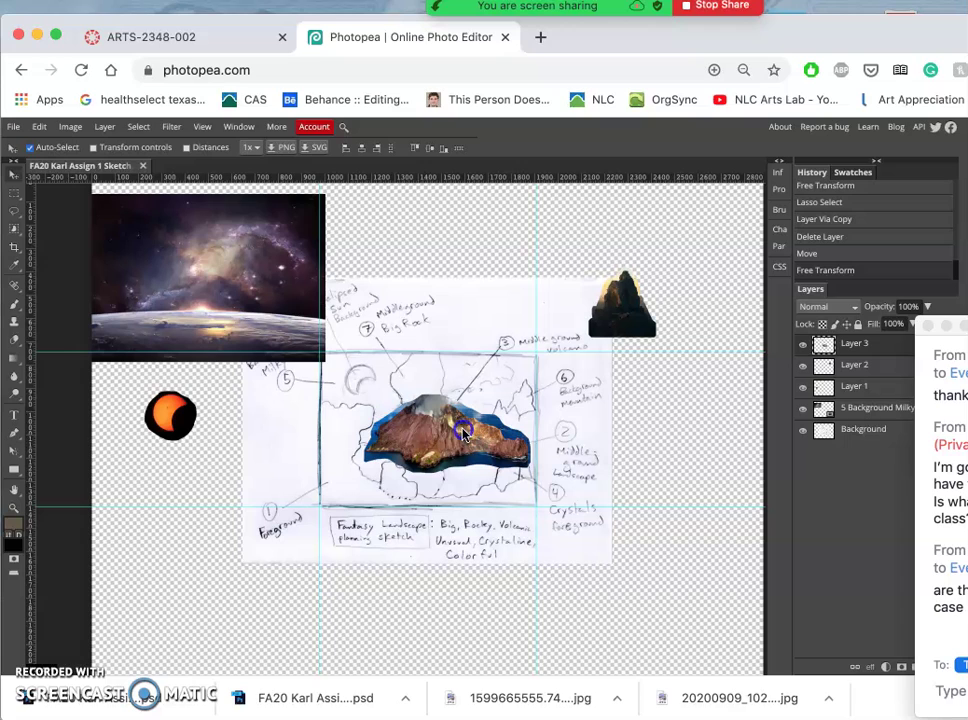
{"action": "mouse_move", "coordinate": [463, 432]}
{"action": "left_mouse_down"}
{"action": "mouse_move", "coordinate": [605, 530]}
{"action": "mouse_move", "coordinate": [666, 541]}
{"action": "mouse_move", "coordinate": [645, 582]}
{"action": "mouse_move", "coordinate": [656, 588]}
{"action": "left_mouse_up"}
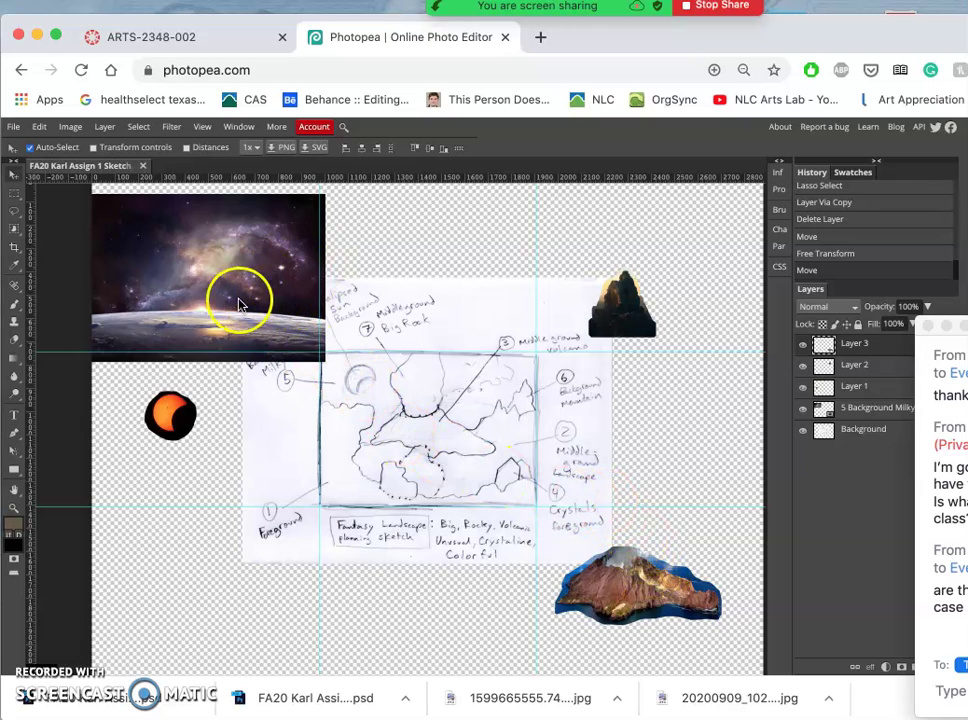
Step: Rasterize the 5 Background Milky Way layer and move its image over the framed area of the planning sketch
{"action": "right_click", "coordinate": [853, 409]}
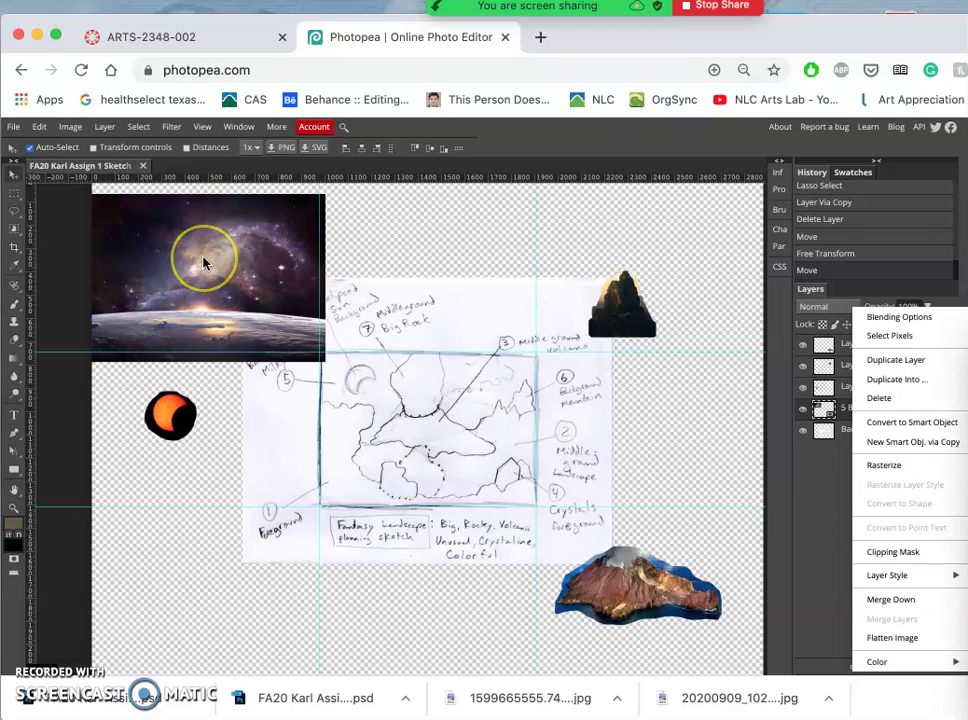
{"action": "left_click", "coordinate": [336, 291]}
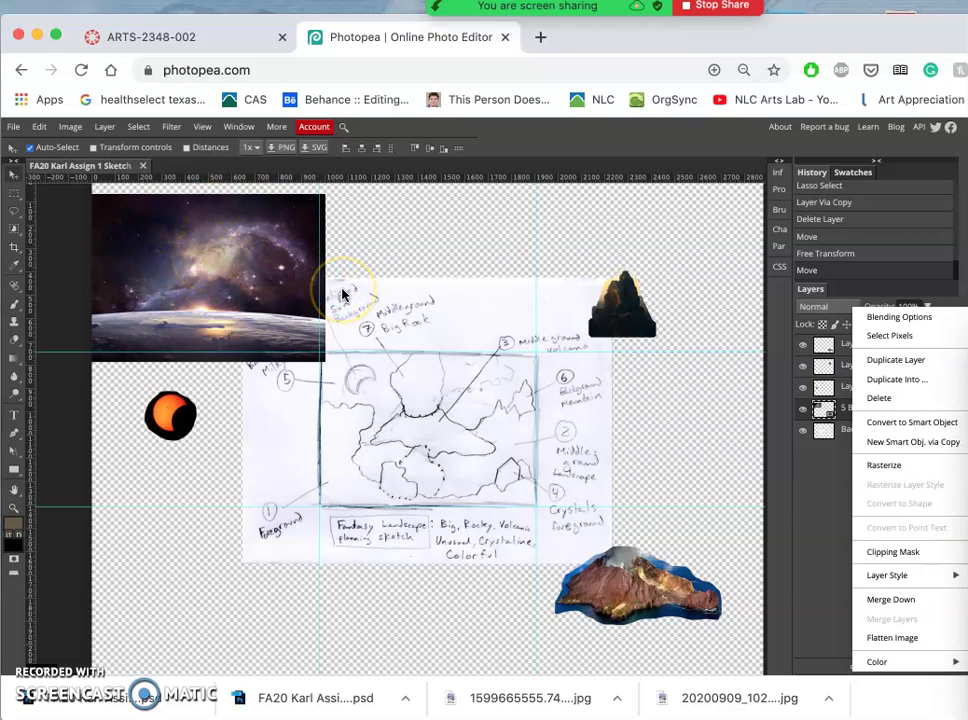
{"action": "left_click", "coordinate": [256, 274]}
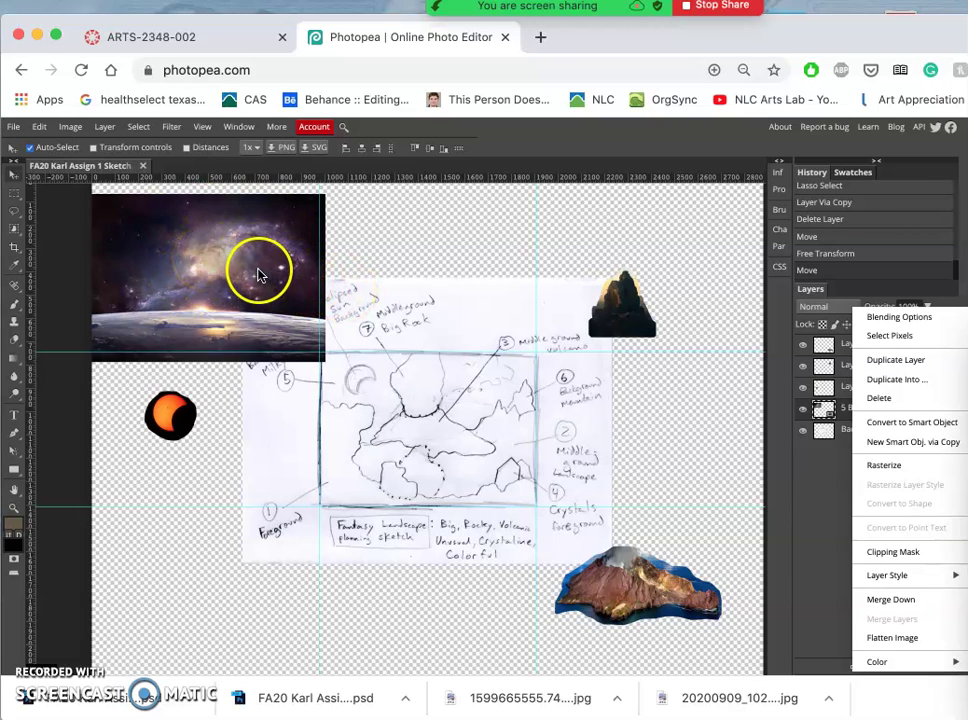
{"action": "left_click", "coordinate": [872, 464]}
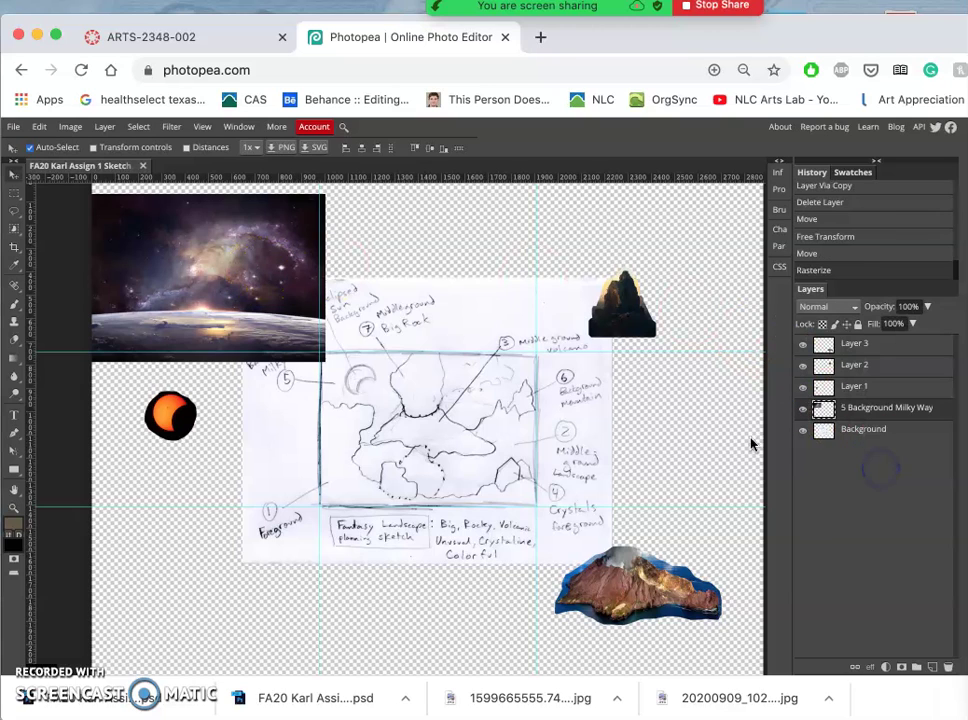
{"action": "mouse_move", "coordinate": [255, 277]}
{"action": "left_mouse_down"}
{"action": "mouse_move", "coordinate": [307, 298]}
{"action": "mouse_move", "coordinate": [476, 428]}
{"action": "left_mouse_up"}
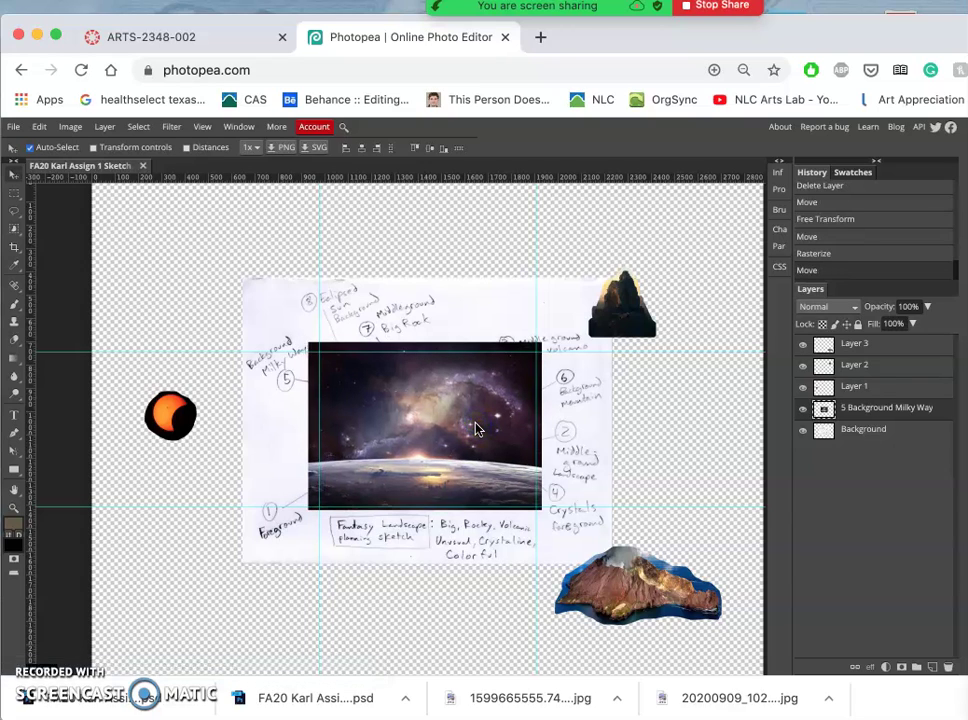
{"action": "key", "text": "super+t"}
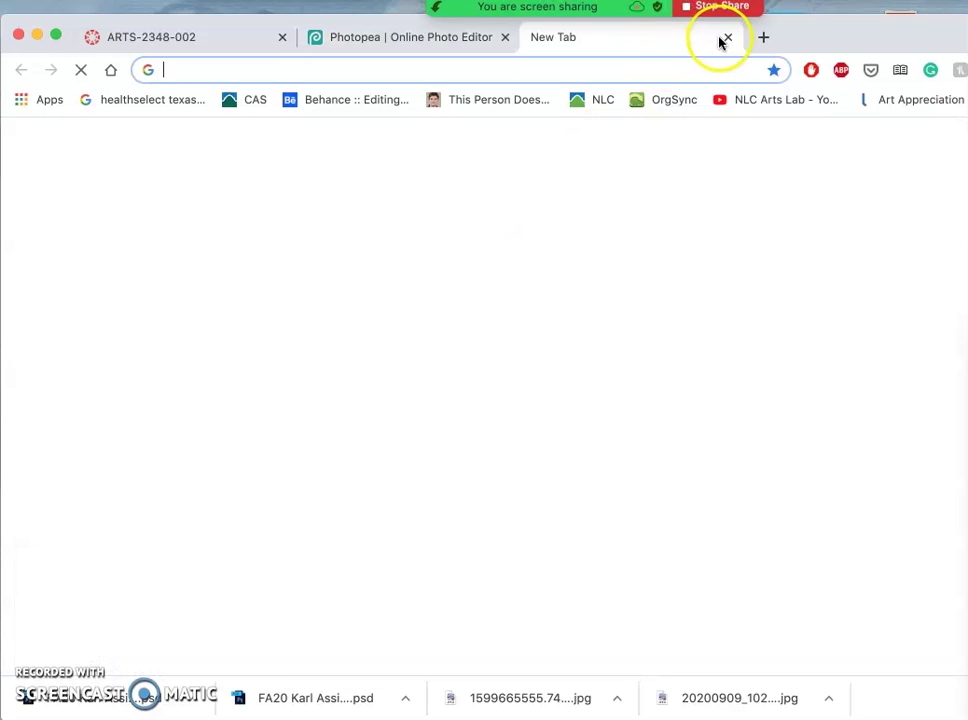
{"action": "left_click", "coordinate": [112, 180]}
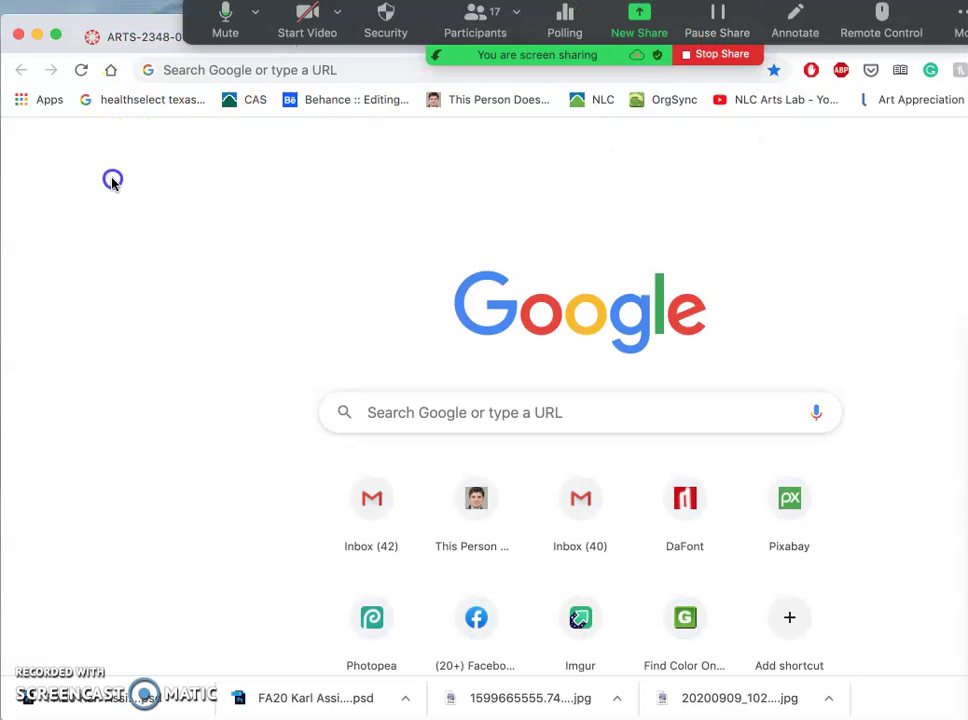
{"action": "left_click", "coordinate": [72, 22]}
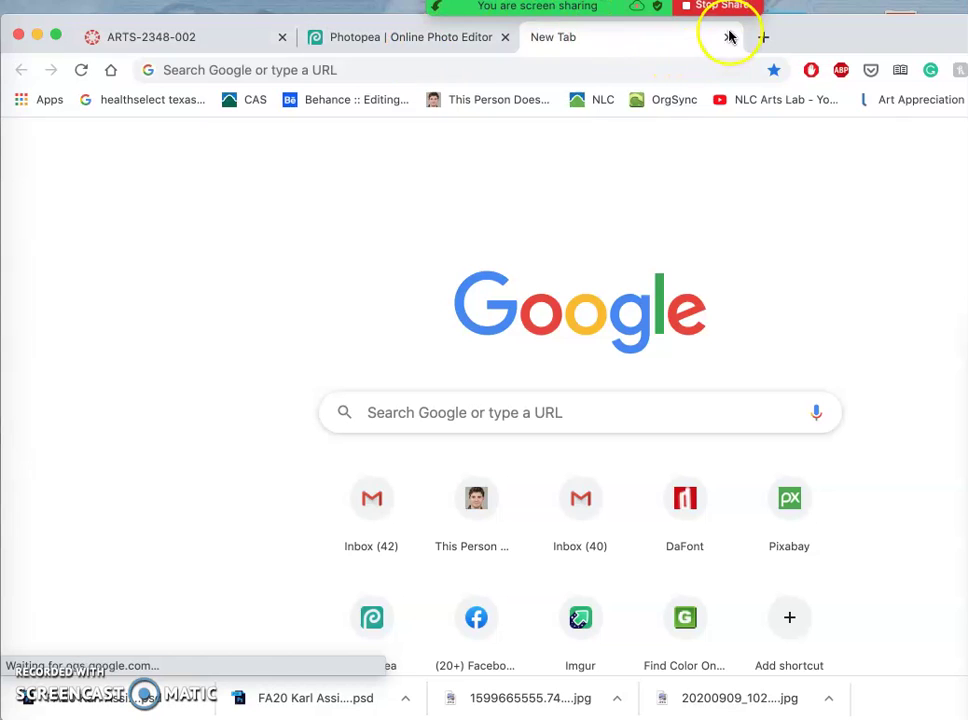
{"action": "left_click", "coordinate": [728, 37]}
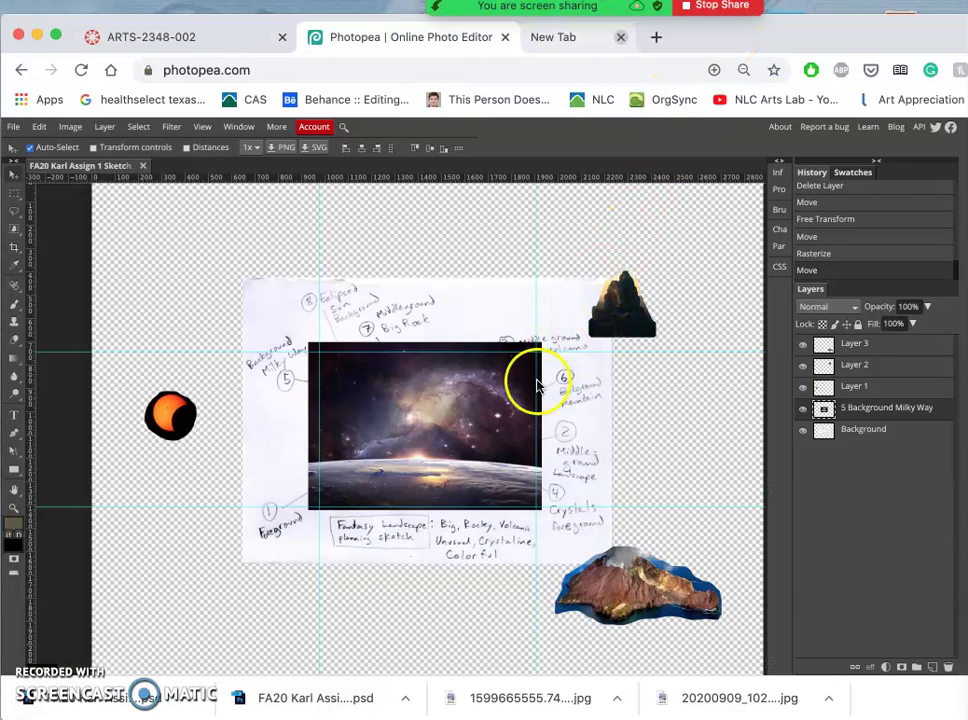
Step: Scale the Milky Way image to about 98% width and 97% height so it just covers the frame marked by the guides
{"action": "key", "text": "alt+super+t"}
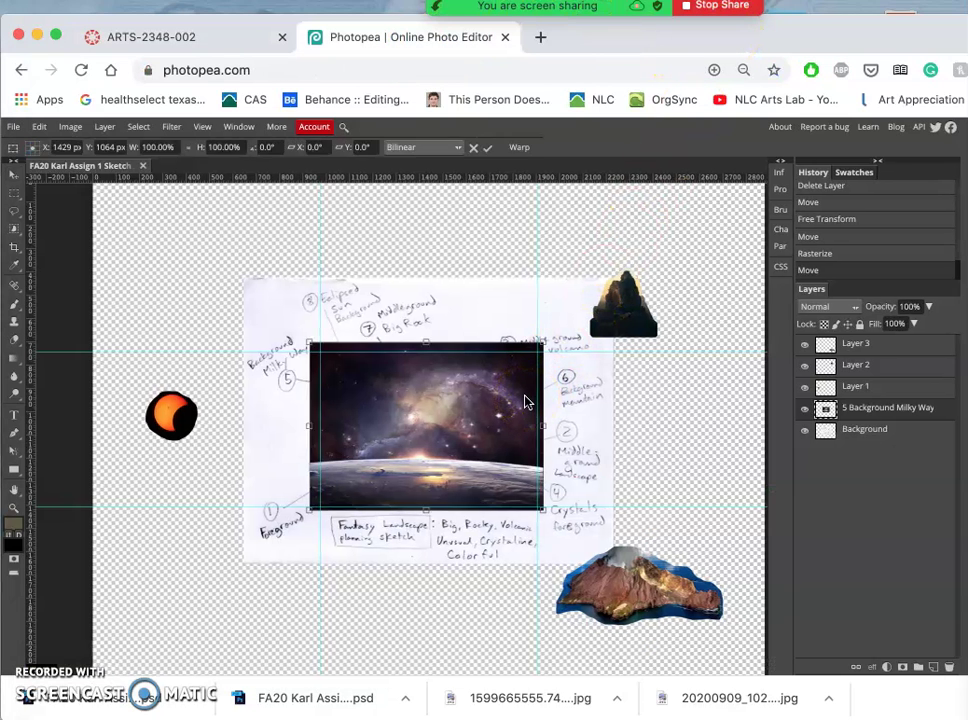
{"action": "left_click_drag", "start_coordinate": [541, 344], "coordinate": [543, 349]}
{"action": "left_click_drag", "start_coordinate": [311, 510], "coordinate": [320, 511]}
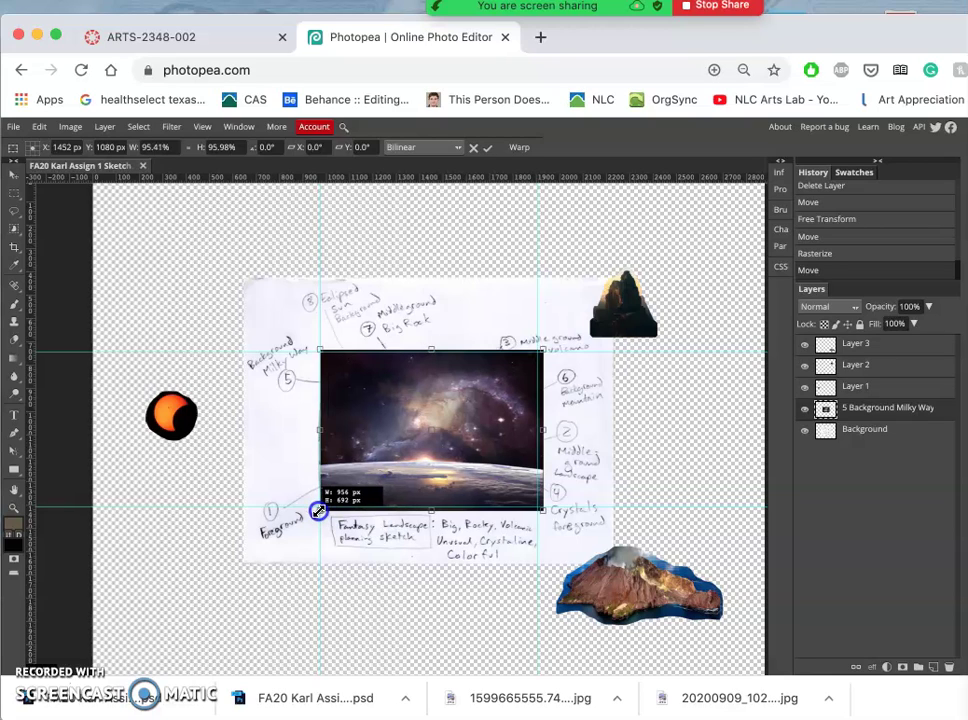
{"action": "left_click_drag", "start_coordinate": [316, 511], "coordinate": [315, 512]}
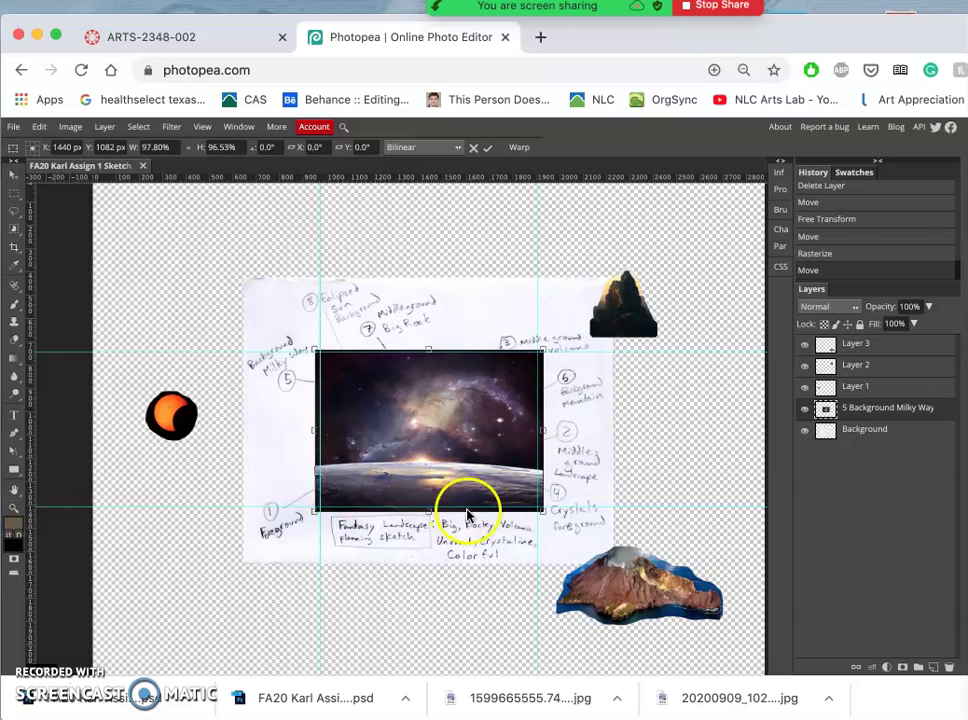
{"action": "key", "text": "Return"}
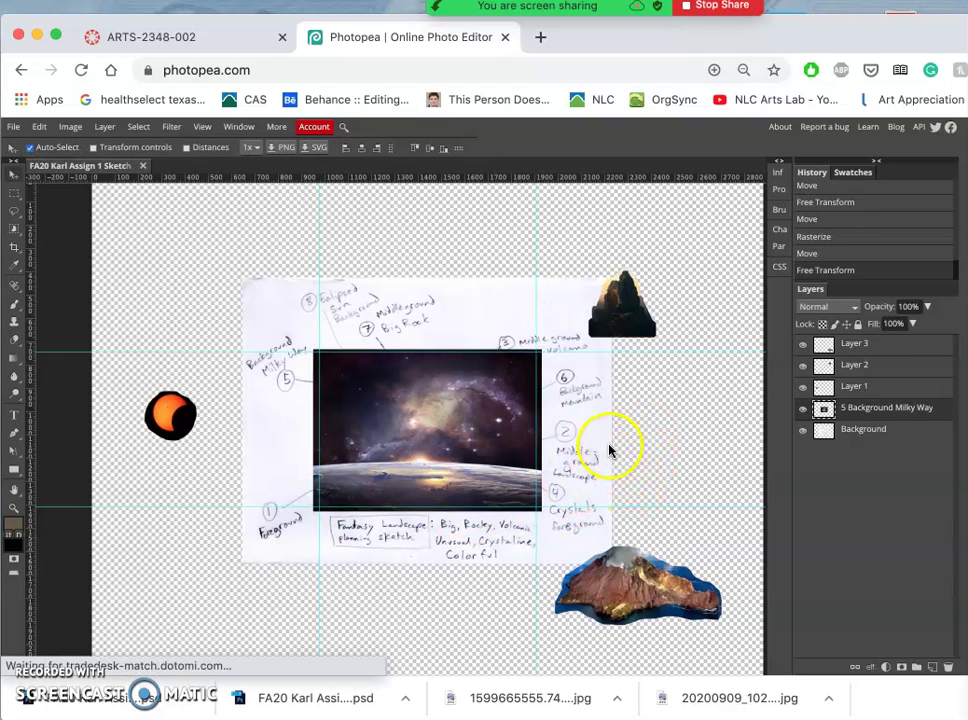
Step: Place the 3 Middleground Big Rock.jpg image from the reference images folder into the collage document
{"action": "scroll", "coordinate": [603, 452], "scroll_direction": "down", "scroll_amount": 3}
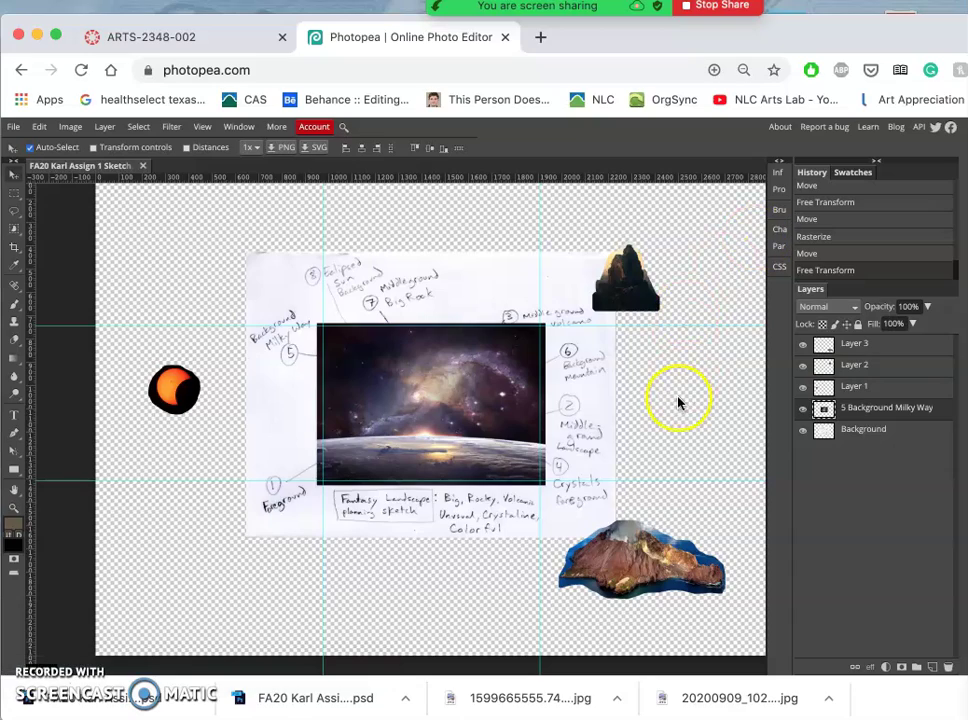
{"action": "key", "text": "ctrl+Up"}
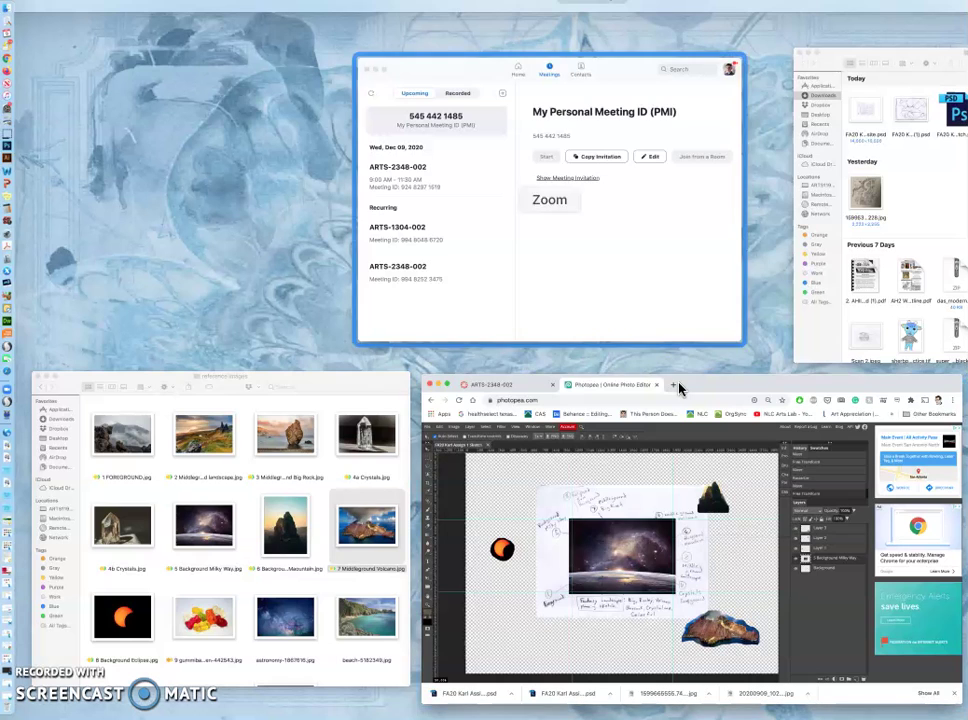
{"action": "left_click", "coordinate": [349, 492]}
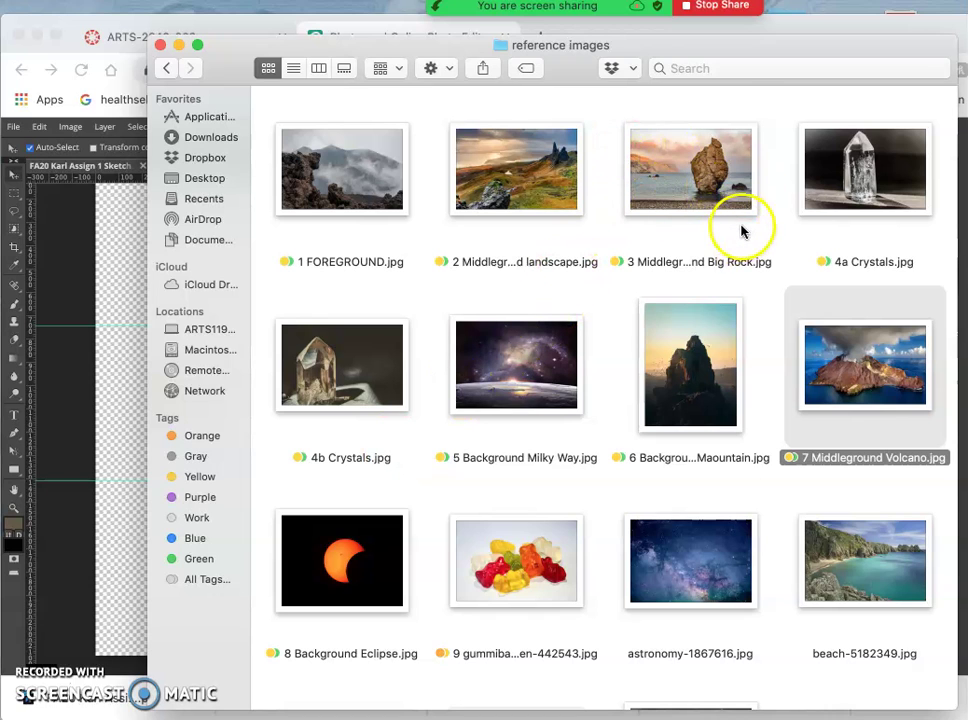
{"action": "left_click_drag", "start_coordinate": [707, 177], "coordinate": [136, 423]}
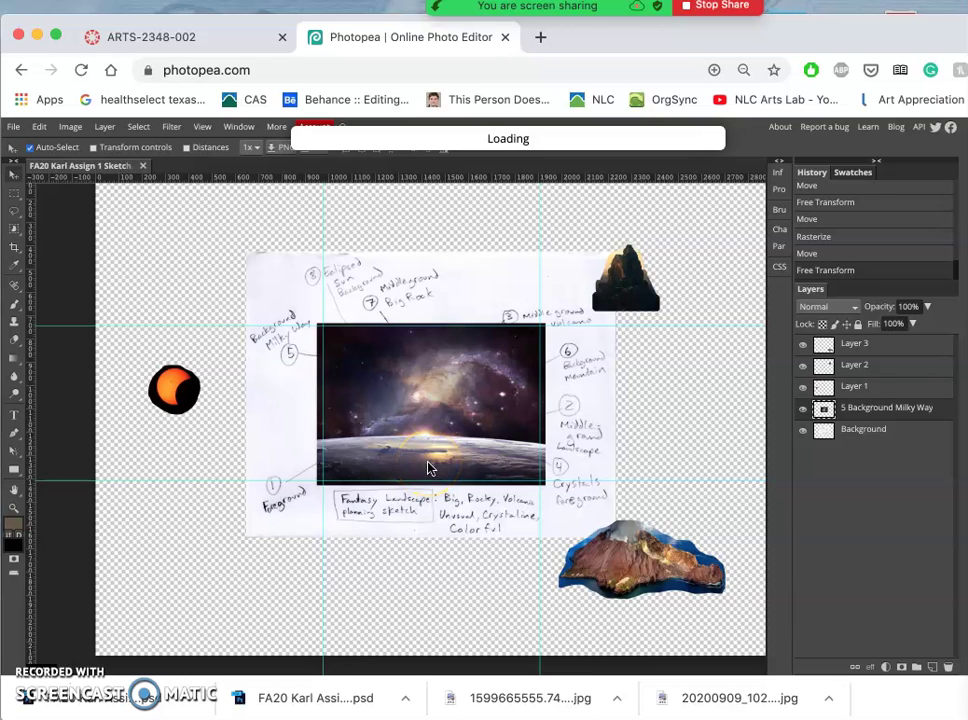
{"action": "left_click_drag", "start_coordinate": [430, 468], "coordinate": [453, 430]}
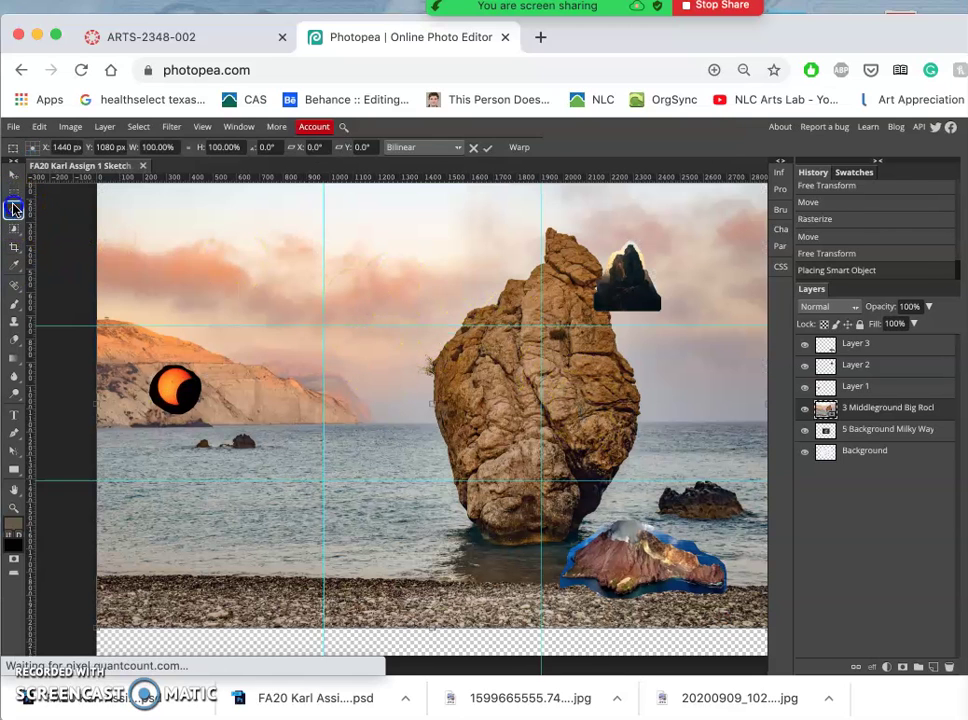
Step: Accept the placed big rock image at its current size and draw a loose lasso selection around the rock
{"action": "left_click", "coordinate": [13, 208]}
{"action": "left_click", "coordinate": [450, 240]}
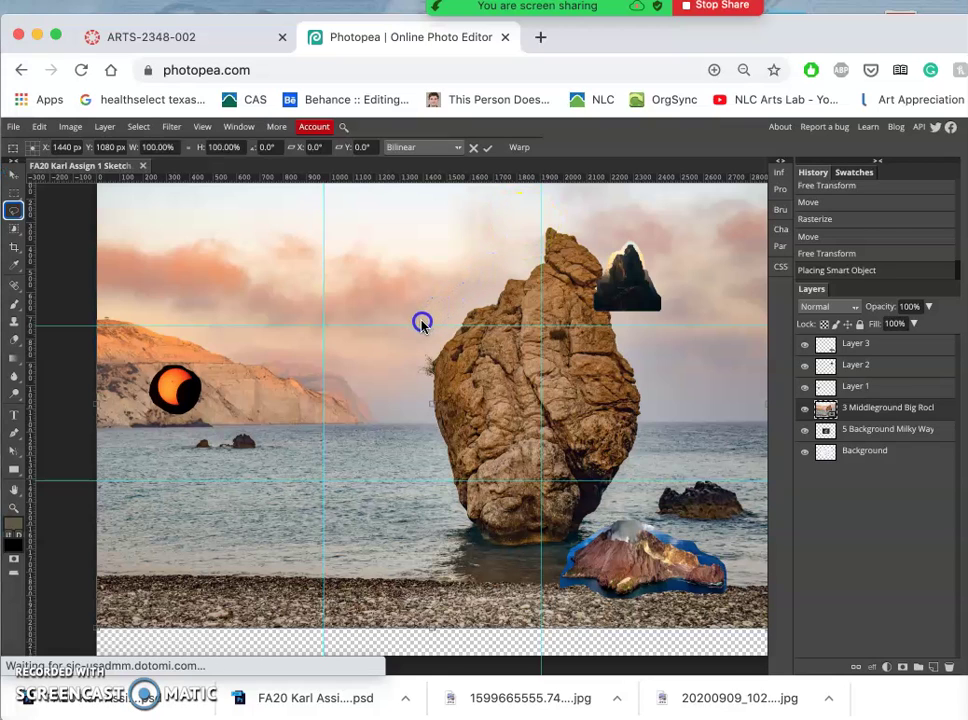
{"action": "left_click", "coordinate": [477, 277]}
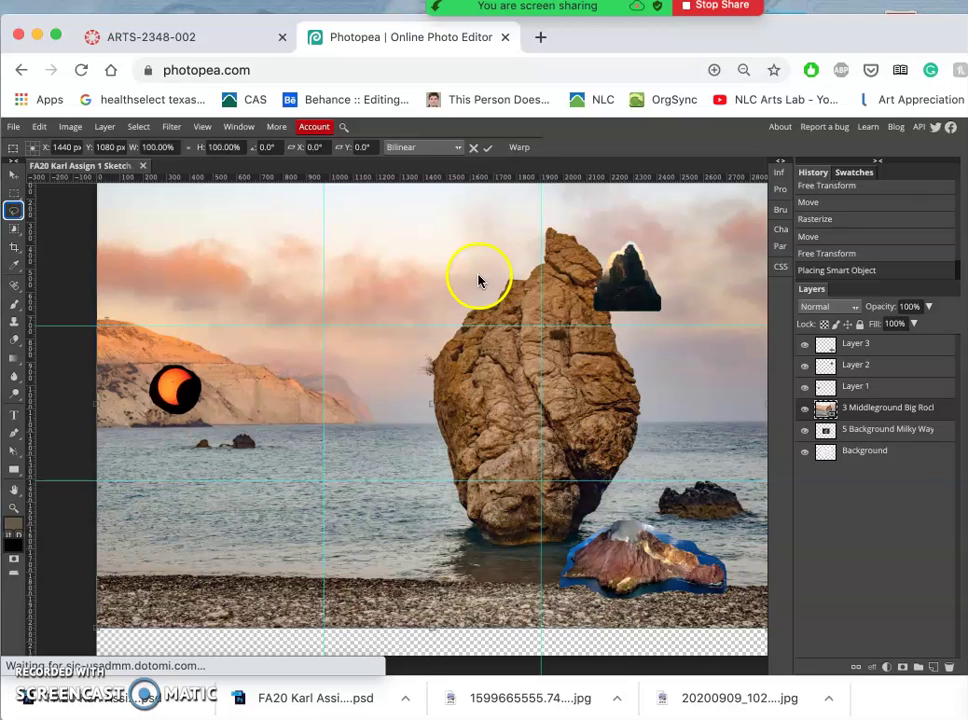
{"action": "mouse_move", "coordinate": [529, 238]}
{"action": "left_mouse_down"}
{"action": "mouse_move", "coordinate": [431, 321]}
{"action": "mouse_move", "coordinate": [404, 381]}
{"action": "mouse_move", "coordinate": [401, 428]}
{"action": "mouse_move", "coordinate": [424, 490]}
{"action": "mouse_move", "coordinate": [472, 552]}
{"action": "mouse_move", "coordinate": [448, 566]}
{"action": "mouse_move", "coordinate": [505, 582]}
{"action": "left_mouse_up"}
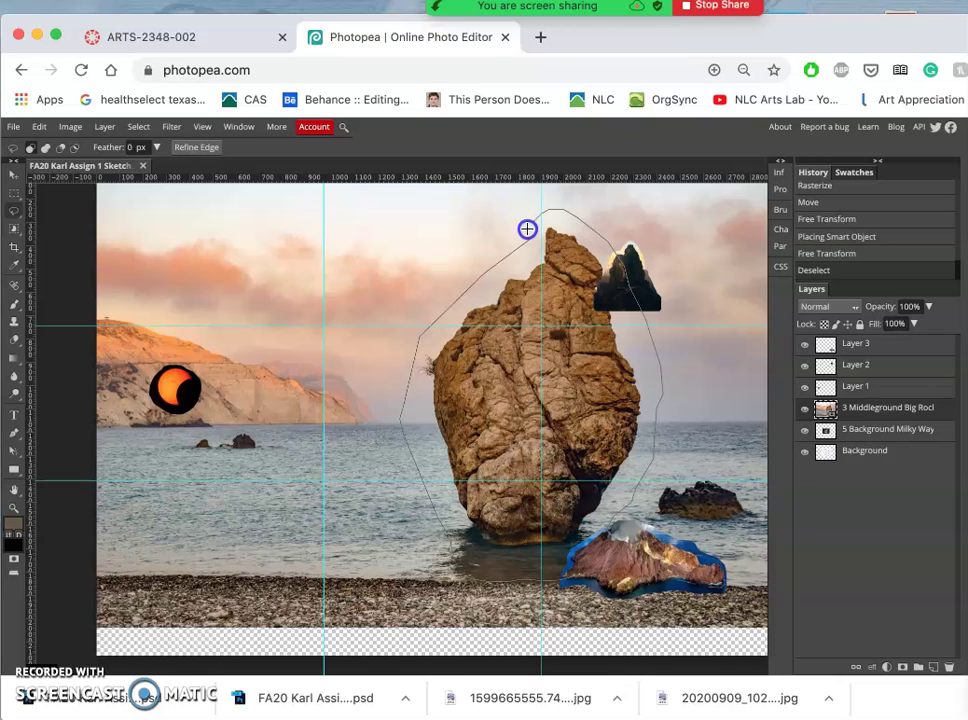
{"action": "left_click_drag", "start_coordinate": [530, 238], "coordinate": [529, 239]}
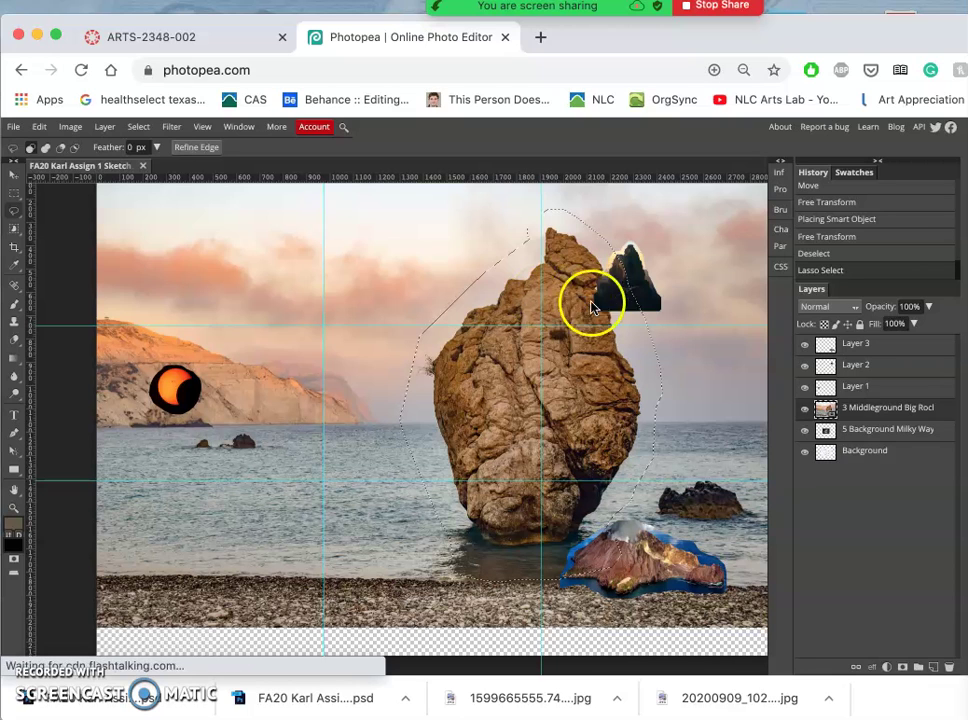
Step: Copy the selected rock to its own layer and delete the original 3 Middleground Big Rock layer
{"action": "key", "text": "ctrl+j"}
{"action": "left_click", "coordinate": [846, 430]}
{"action": "key", "text": "Delete"}
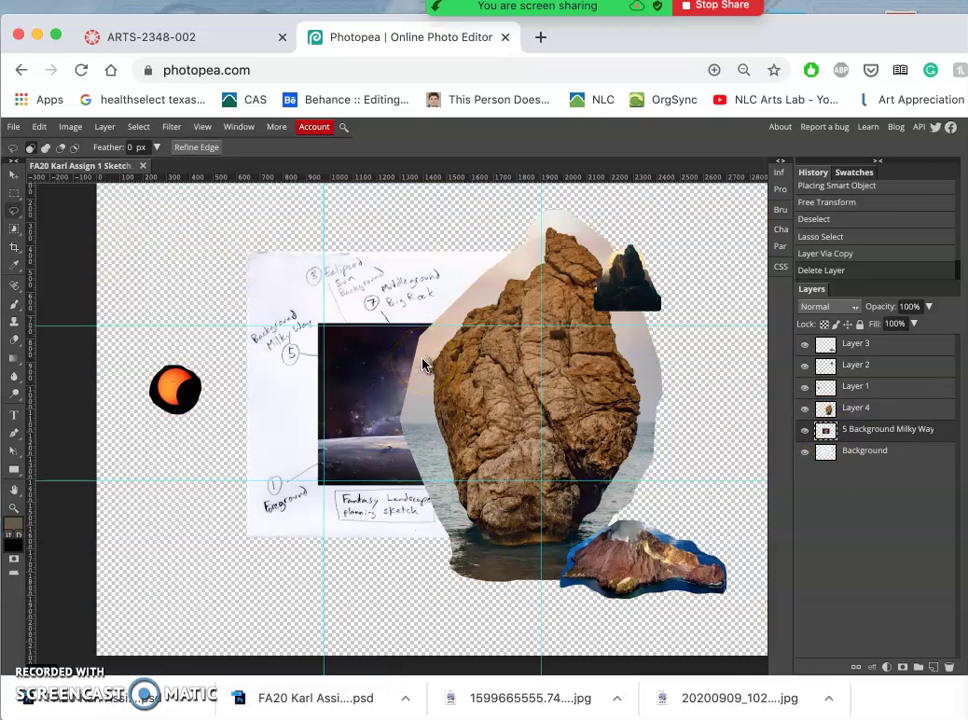
Step: Scale the big rock cut-out to about 38% and park it beyond the sketch's right edge, above the volcano
{"action": "key", "text": "ctrl+alt+t"}
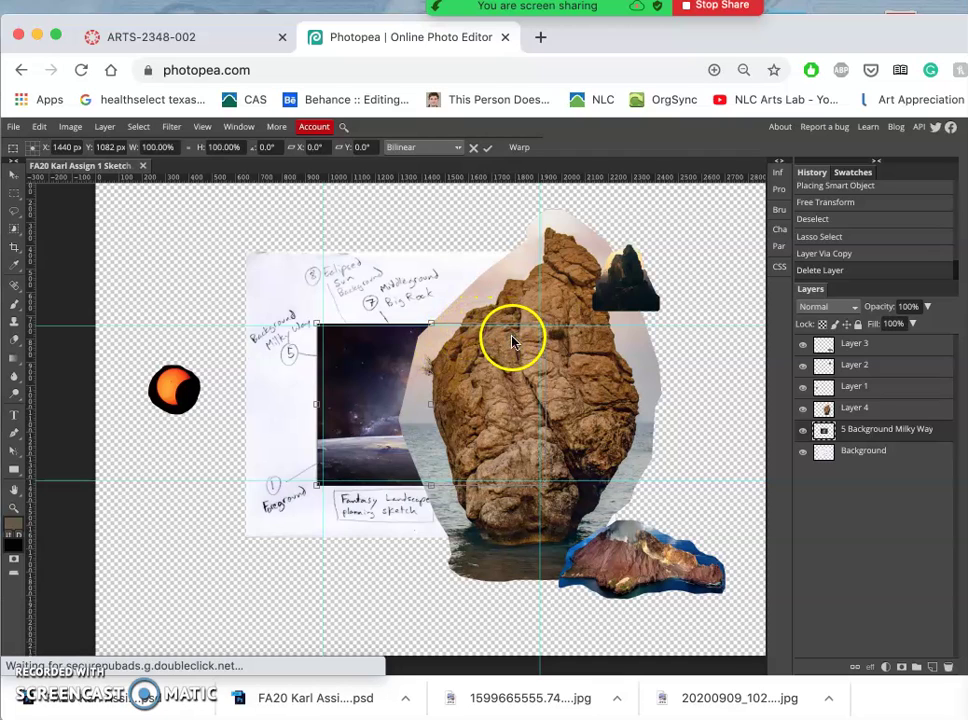
{"action": "left_click", "coordinate": [830, 405]}
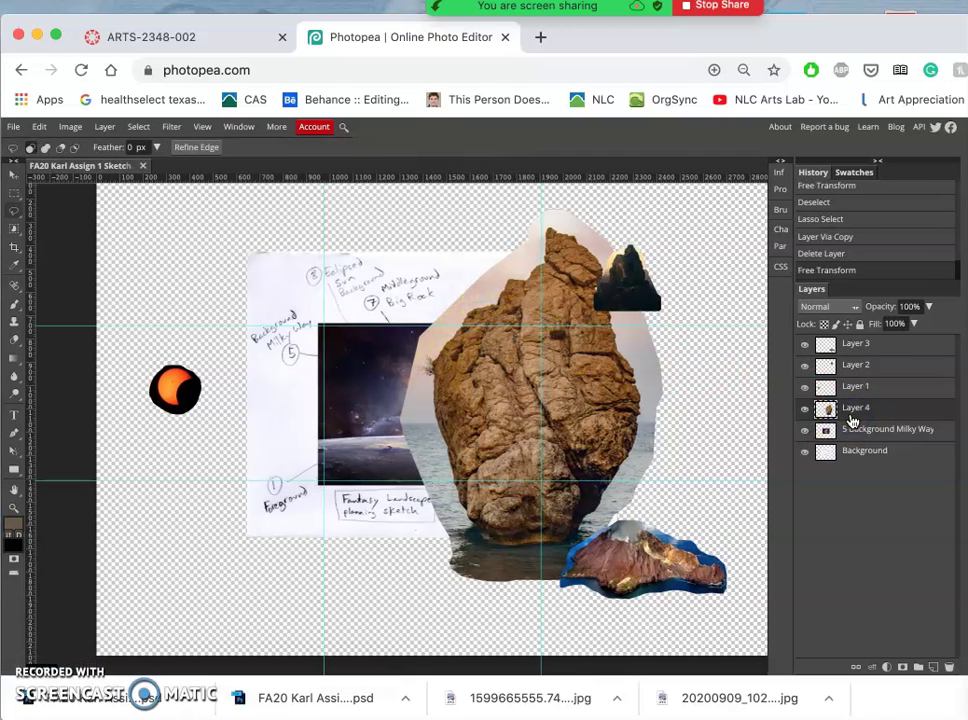
{"action": "key", "text": "ctrl+t"}
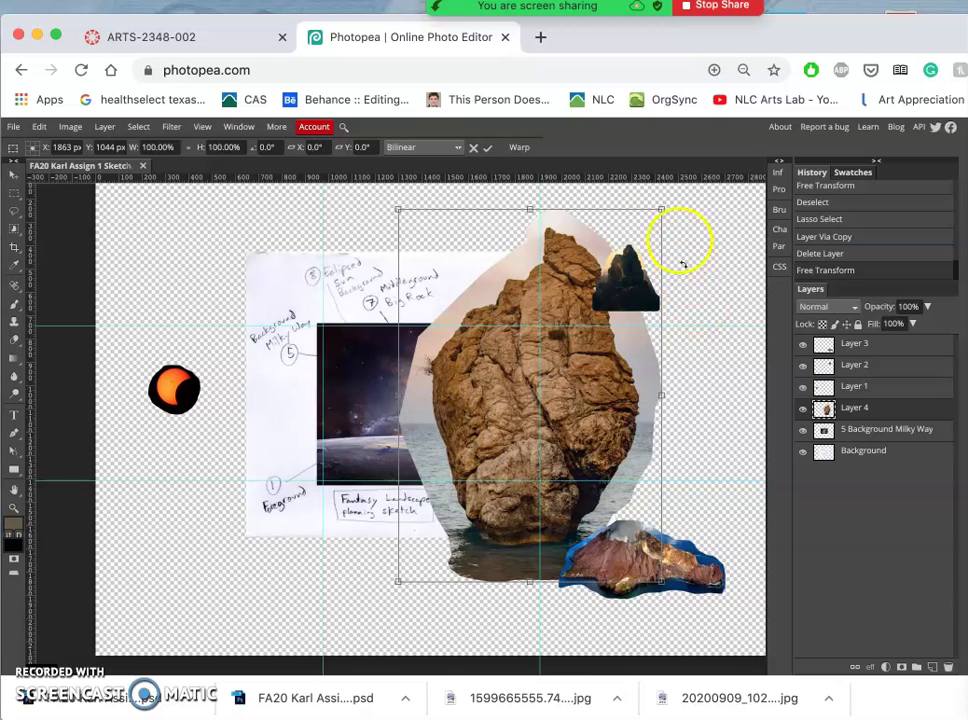
{"action": "left_click_drag", "start_coordinate": [663, 208], "coordinate": [498, 444]}
{"action": "left_click_drag", "start_coordinate": [465, 512], "coordinate": [649, 485]}
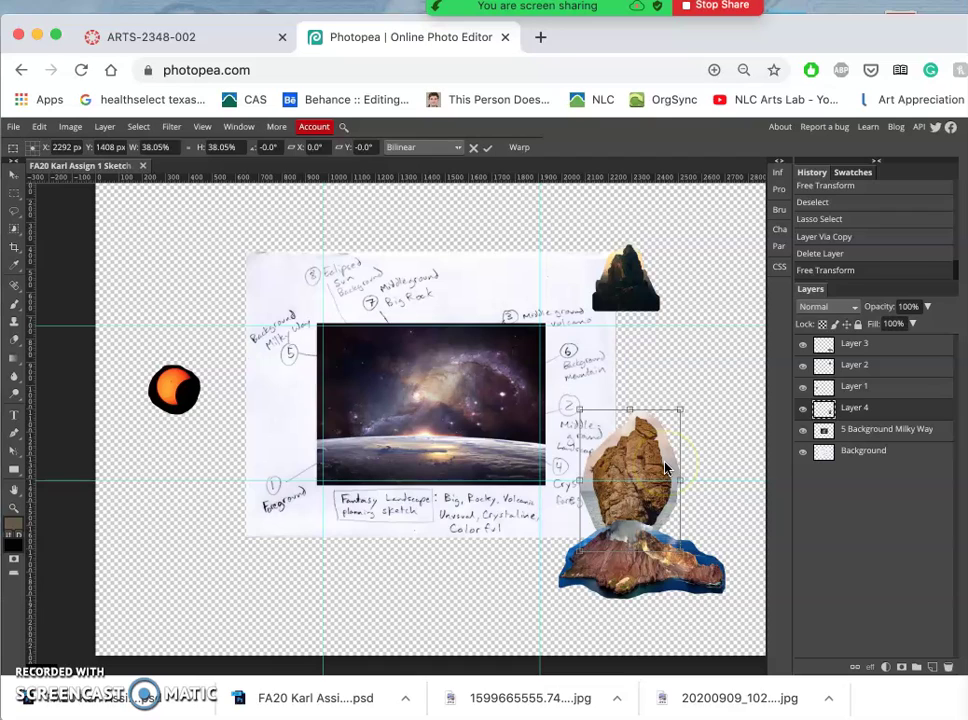
{"action": "key", "text": "Return"}
Step: Move the big rock cut-out's layer to the top of the layer stack
{"action": "left_click_drag", "start_coordinate": [865, 418], "coordinate": [856, 338]}
{"action": "left_click", "coordinate": [651, 487]}
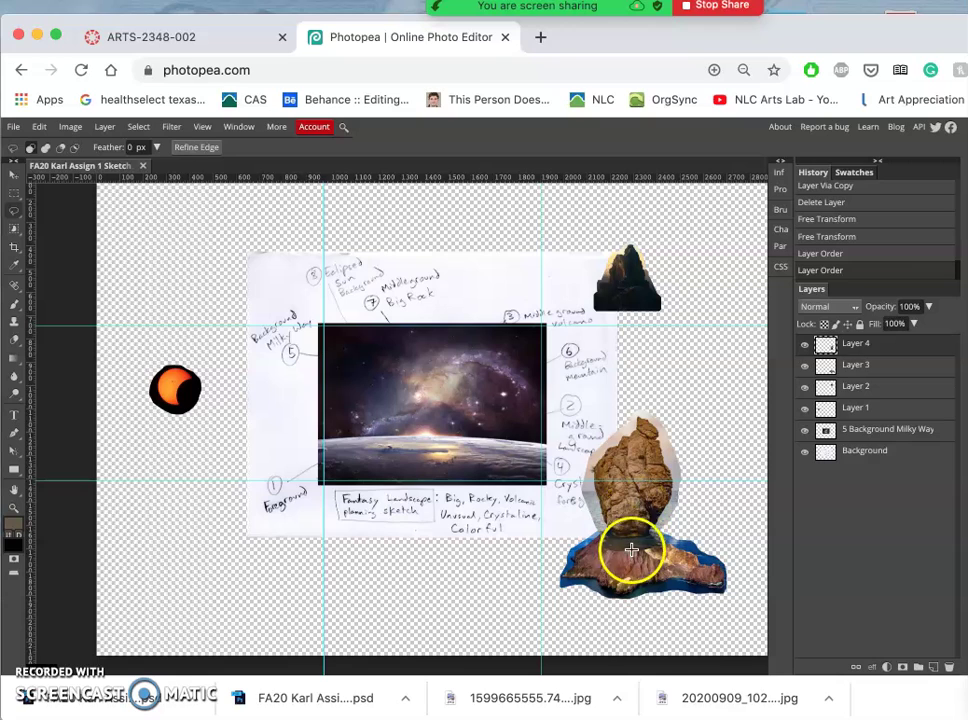
{"action": "left_click", "coordinate": [862, 434]}
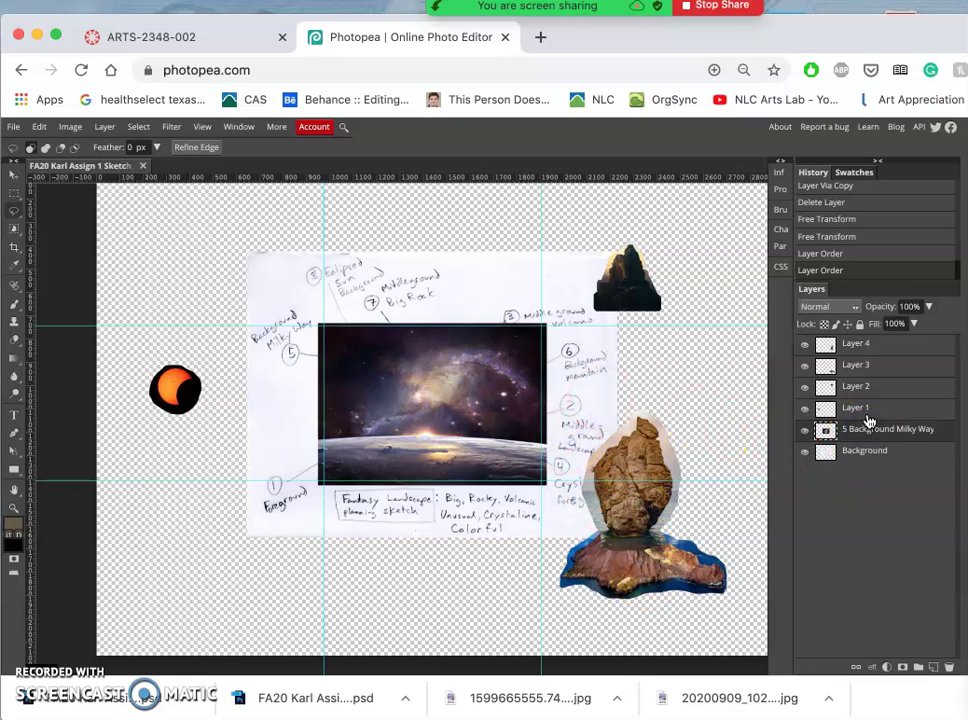
Step: Move the eclipsed sun to the upper-left of the Milky Way image and the dark mountain to its right edge
{"action": "left_click", "coordinate": [866, 413]}
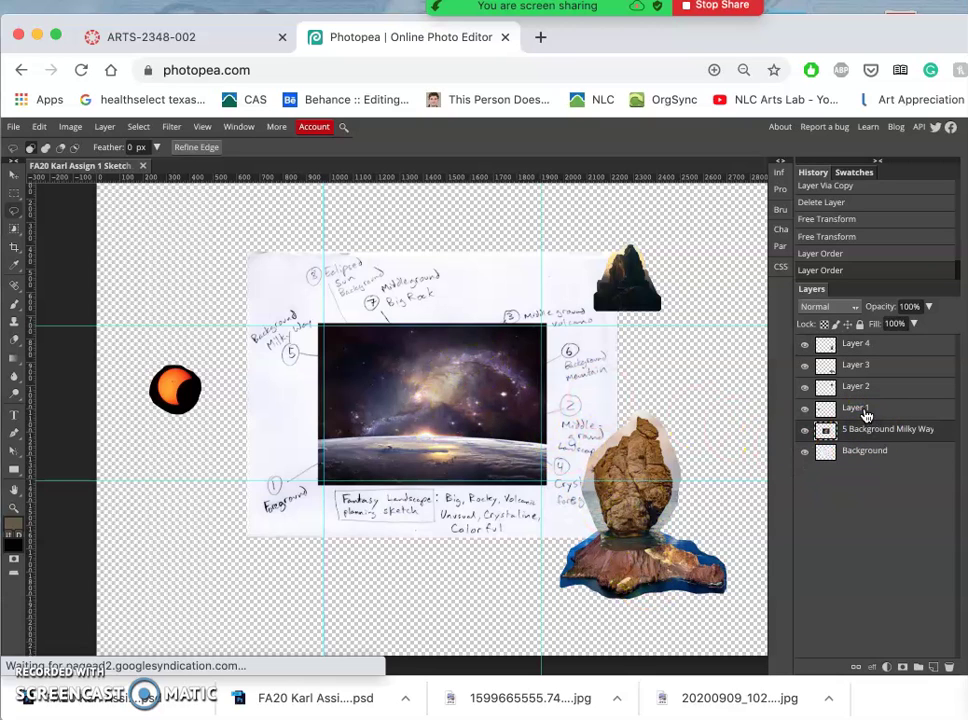
{"action": "left_click", "coordinate": [12, 166]}
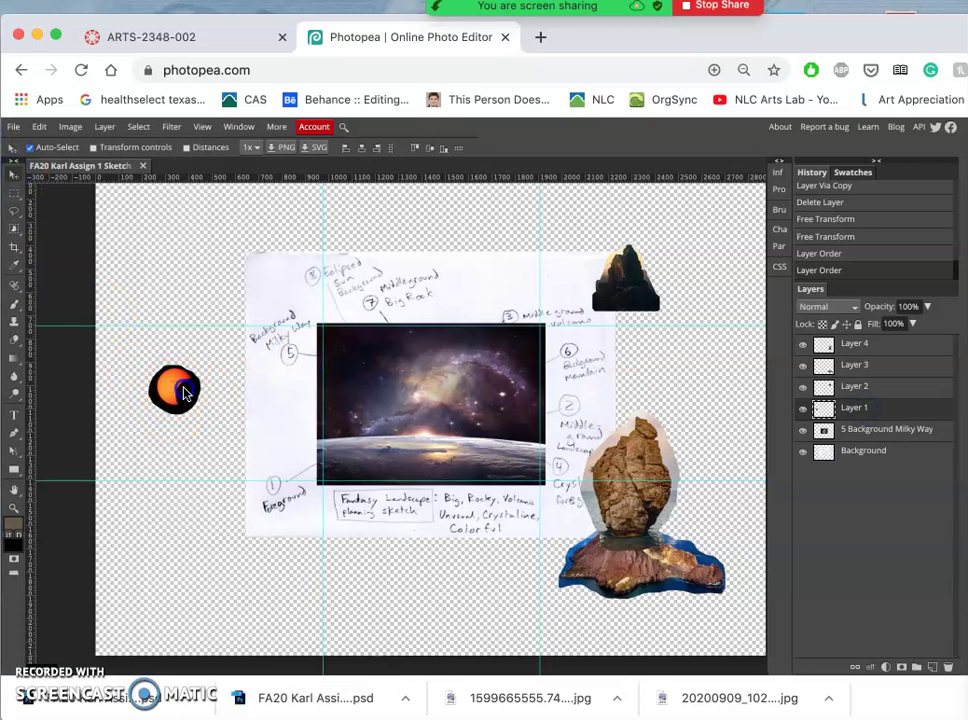
{"action": "left_click_drag", "start_coordinate": [187, 393], "coordinate": [359, 364]}
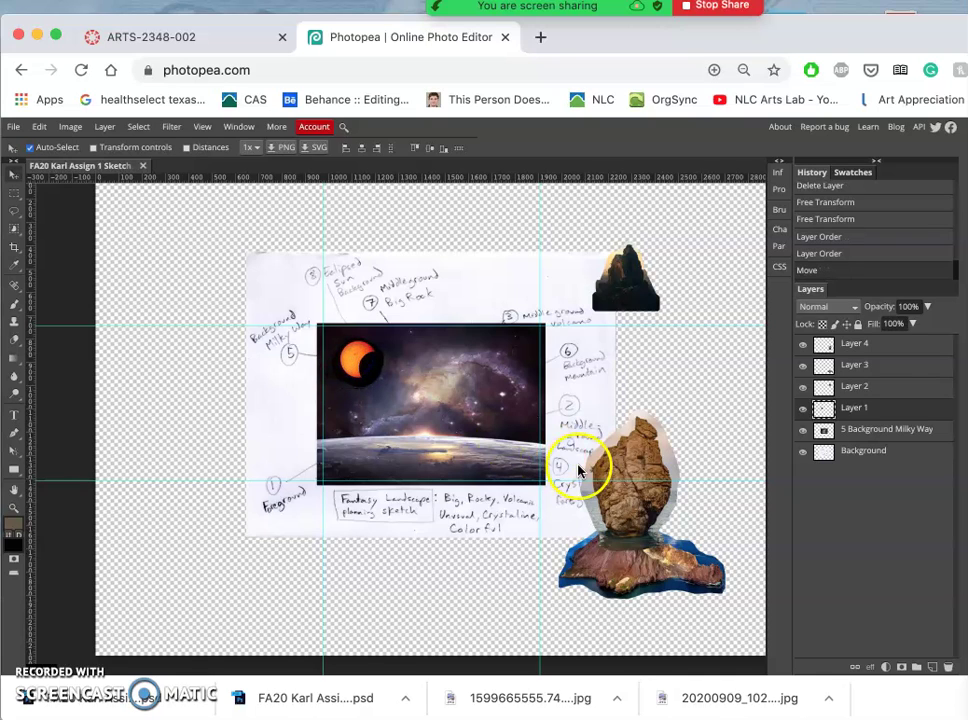
{"action": "left_click", "coordinate": [857, 388]}
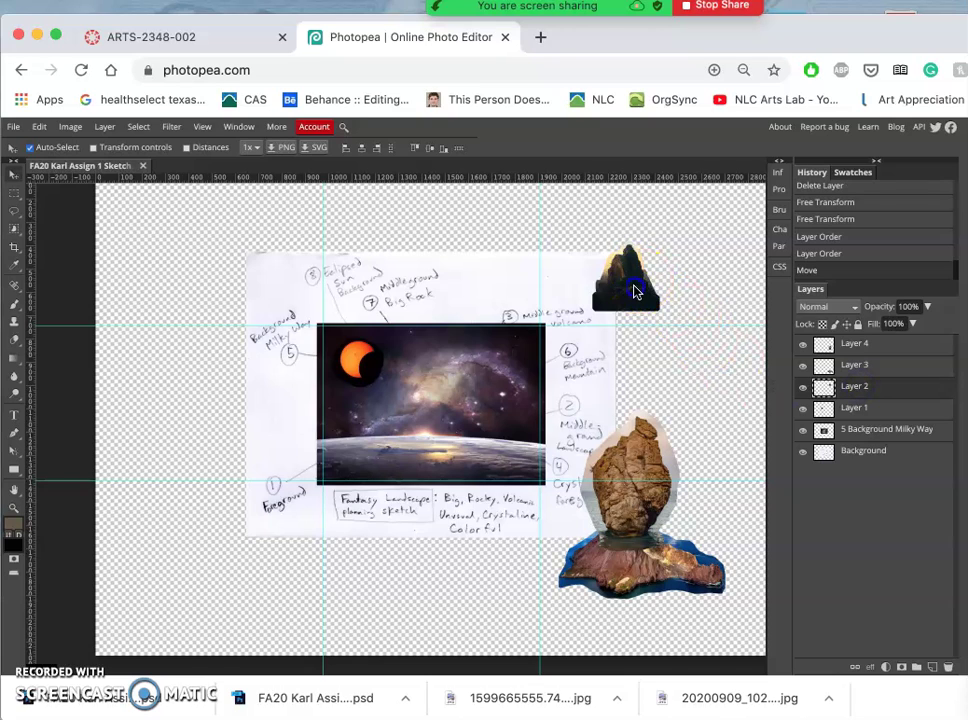
{"action": "left_click_drag", "start_coordinate": [631, 295], "coordinate": [530, 399]}
Step: Move the volcano to the middle of the Milky Way image and the big rock directly above the volcano
{"action": "left_click", "coordinate": [843, 366]}
{"action": "left_click_drag", "start_coordinate": [634, 535], "coordinate": [425, 367]}
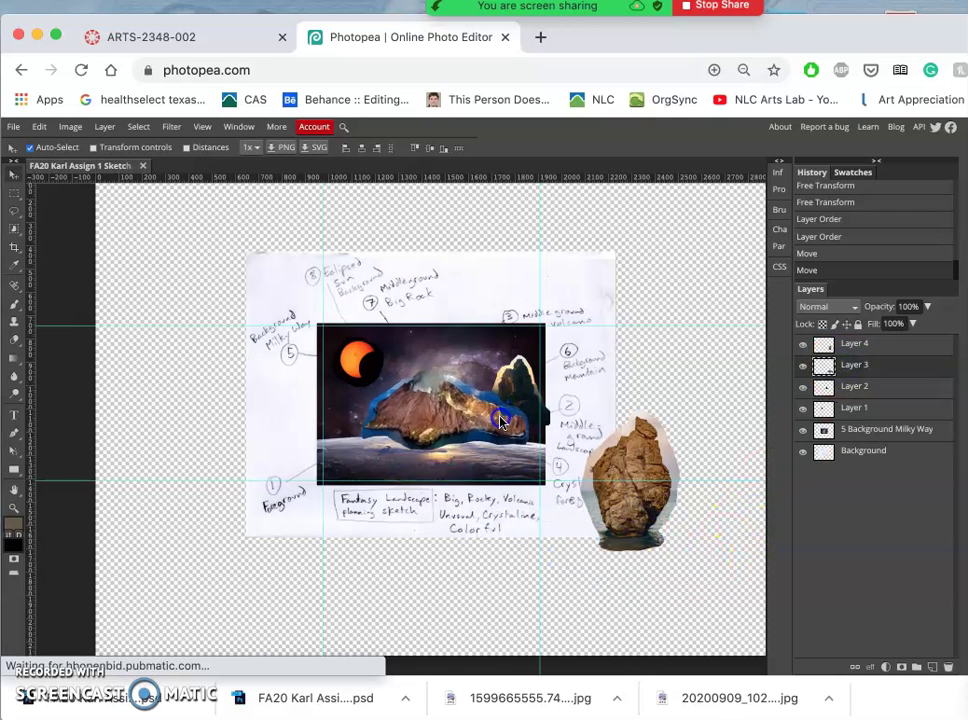
{"action": "left_click", "coordinate": [655, 453]}
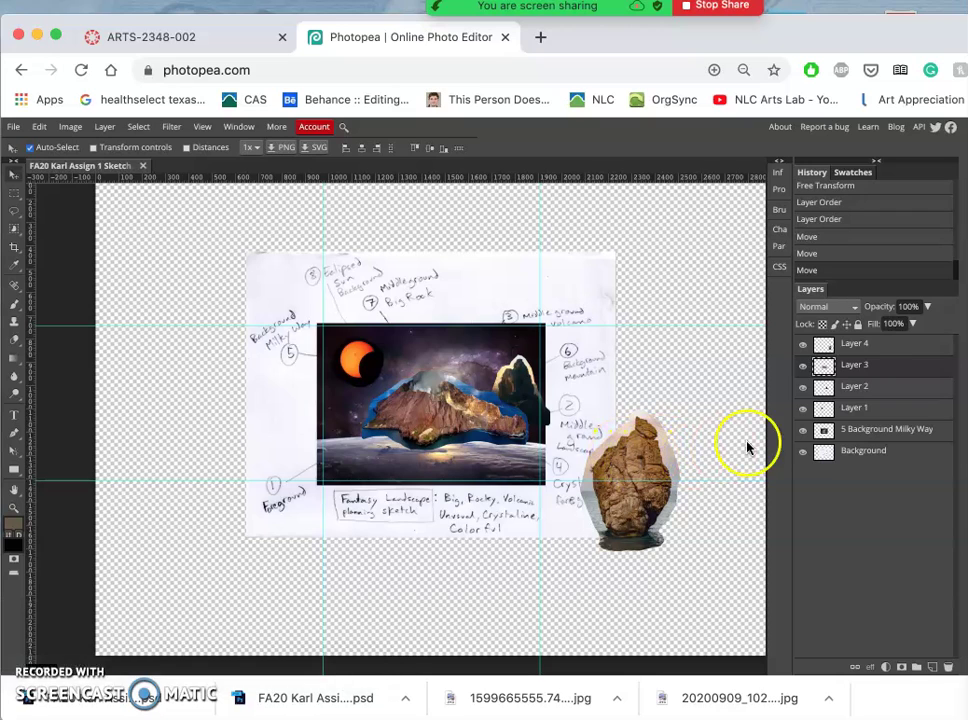
{"action": "left_click", "coordinate": [853, 343]}
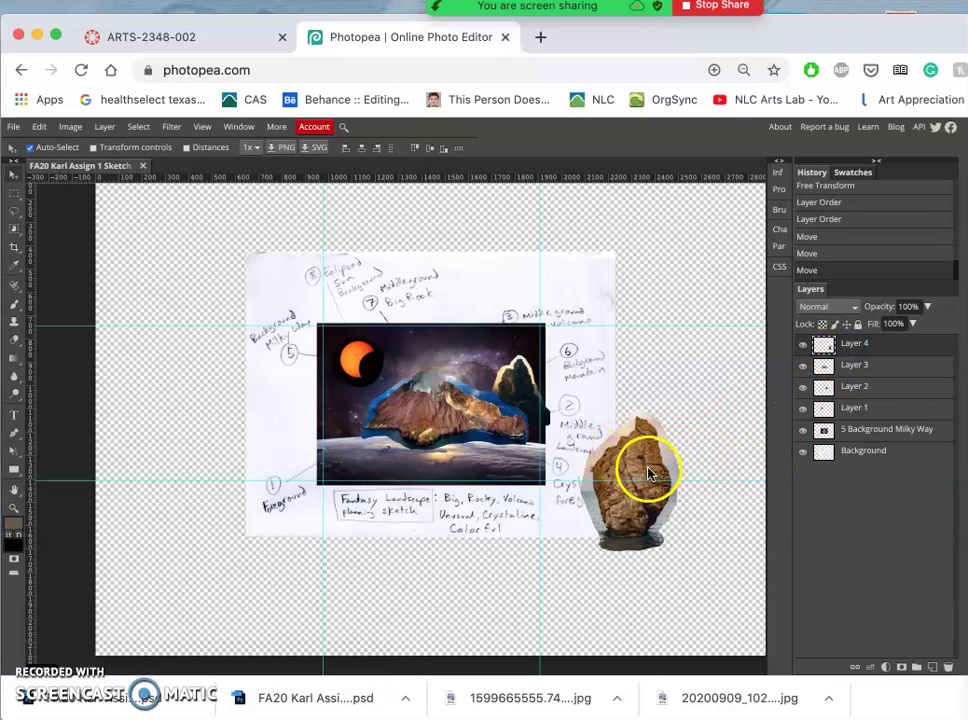
{"action": "left_click_drag", "start_coordinate": [645, 462], "coordinate": [450, 333]}
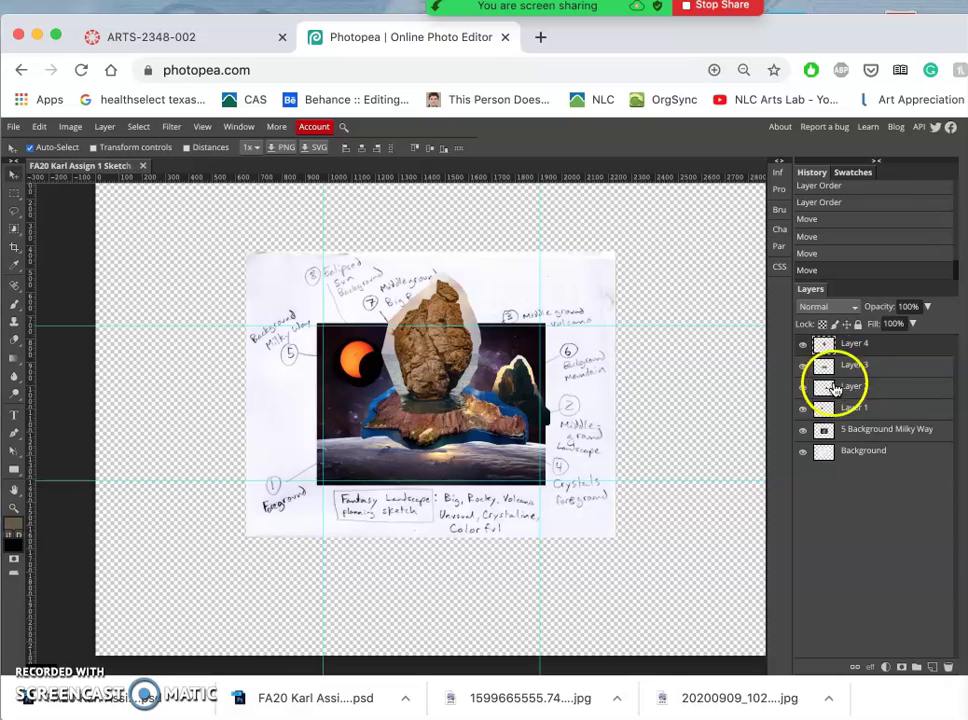
Step: Rename the Background layer as Sketch
{"action": "left_click", "coordinate": [860, 460]}
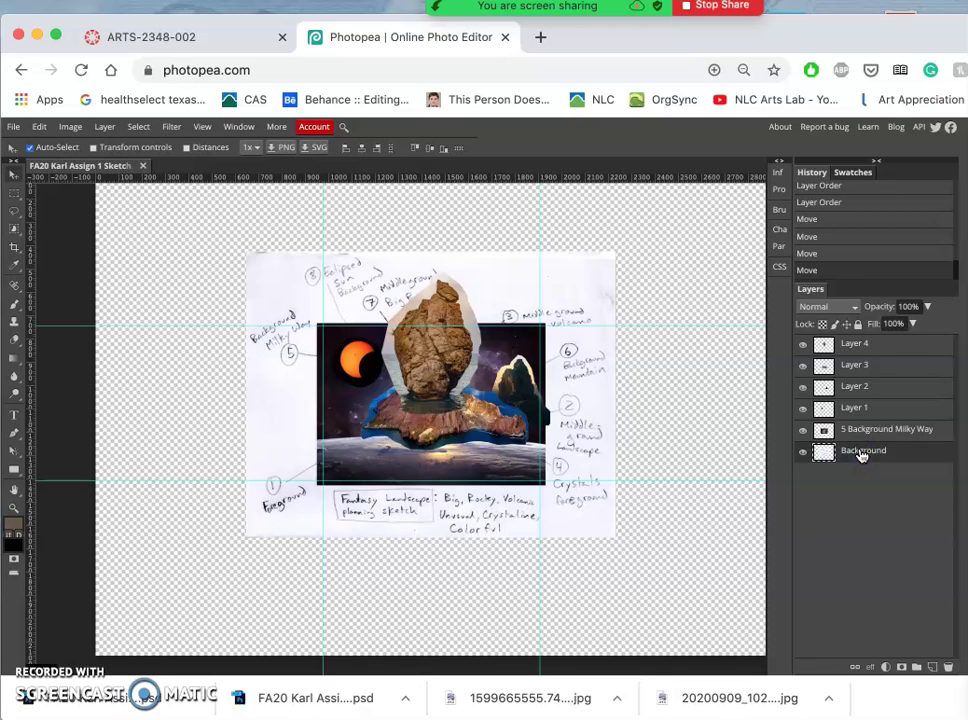
{"action": "left_click", "coordinate": [868, 456]}
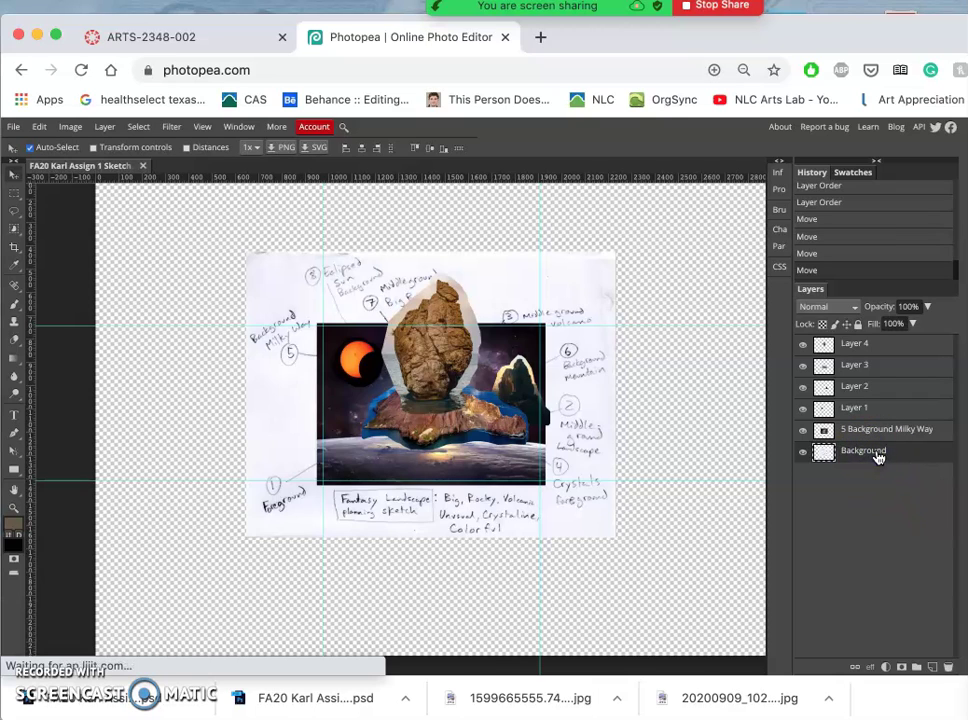
{"action": "left_click", "coordinate": [872, 453]}
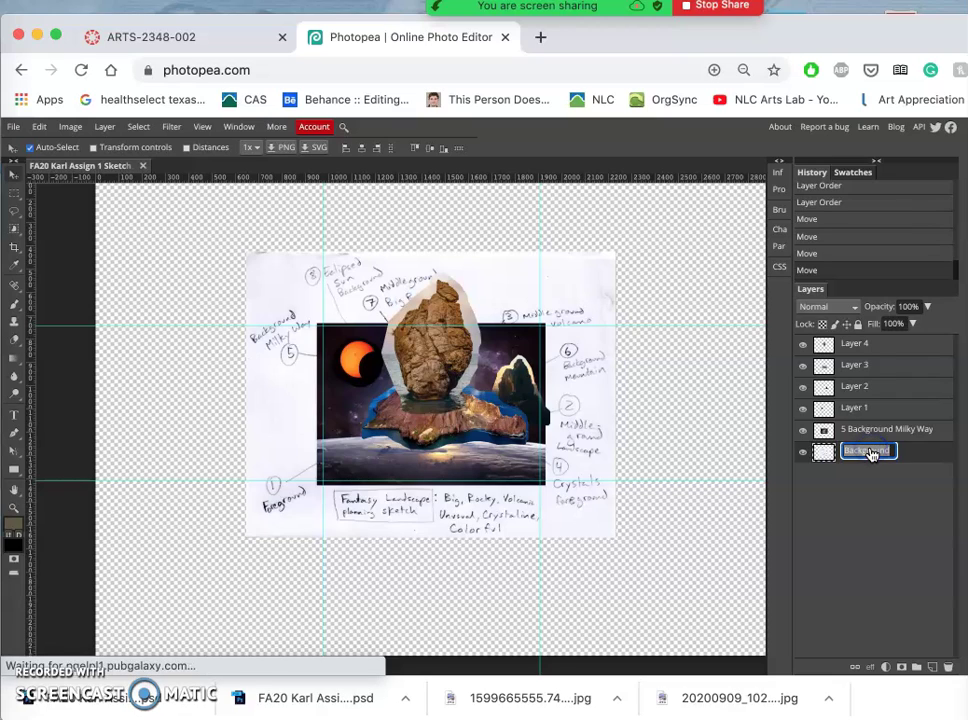
{"action": "type", "text": "Sket"}
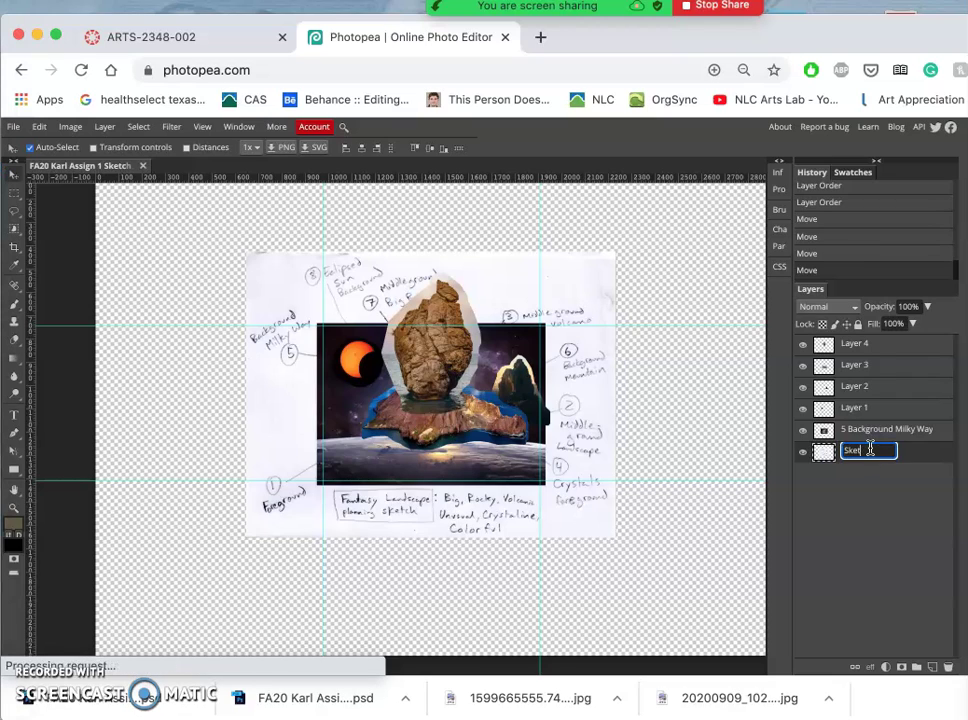
{"action": "type", "text": "ch"}
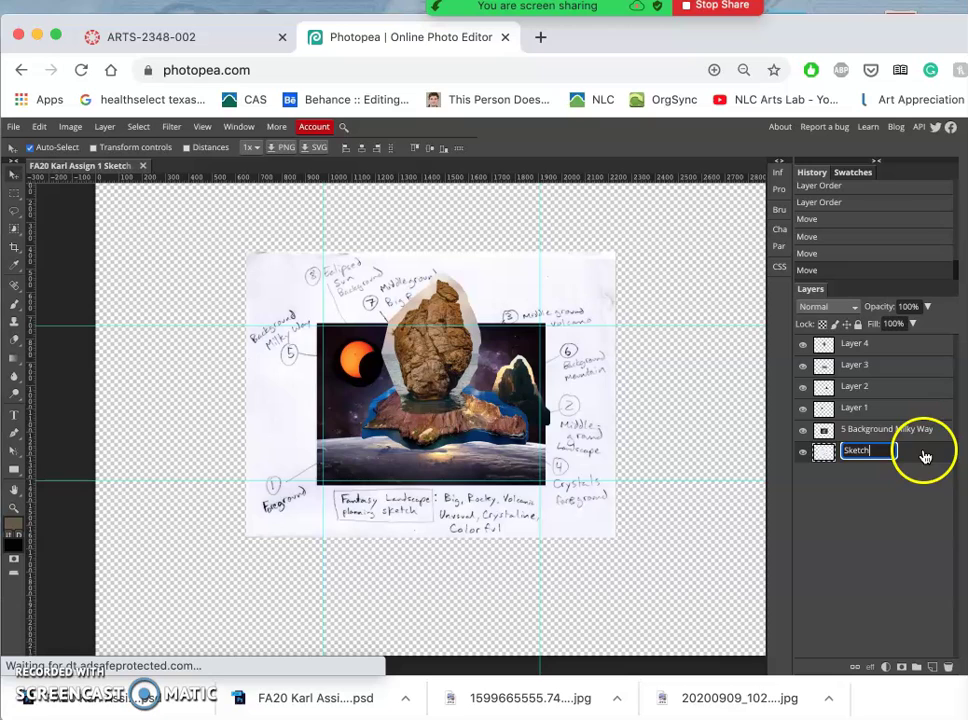
{"action": "left_click", "coordinate": [925, 456]}
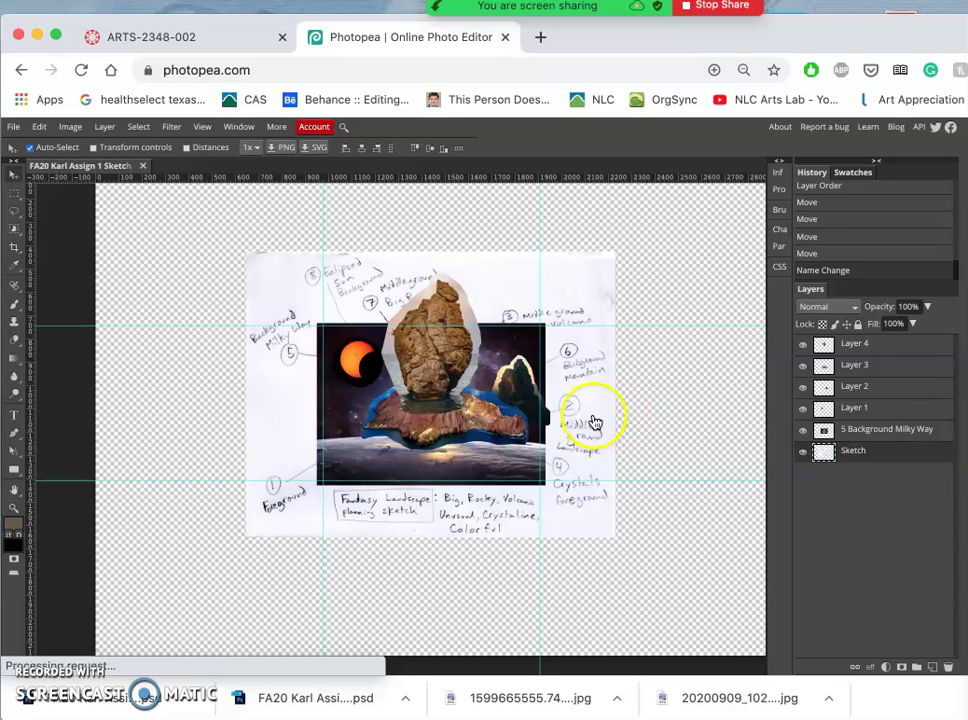
Step: Copy the guide-framed rectangle of the Sketch layer to a new layer and bring it to the top of the stack
{"action": "left_click", "coordinate": [13, 193]}
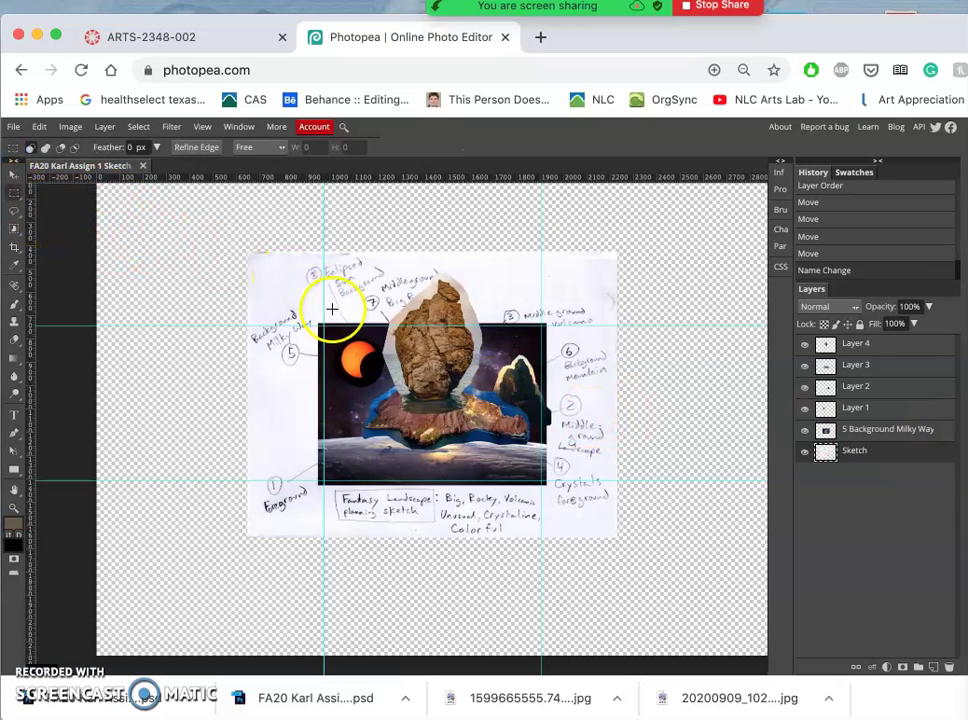
{"action": "left_click_drag", "start_coordinate": [322, 326], "coordinate": [440, 404]}
{"action": "left_click_drag", "start_coordinate": [512, 450], "coordinate": [540, 480]}
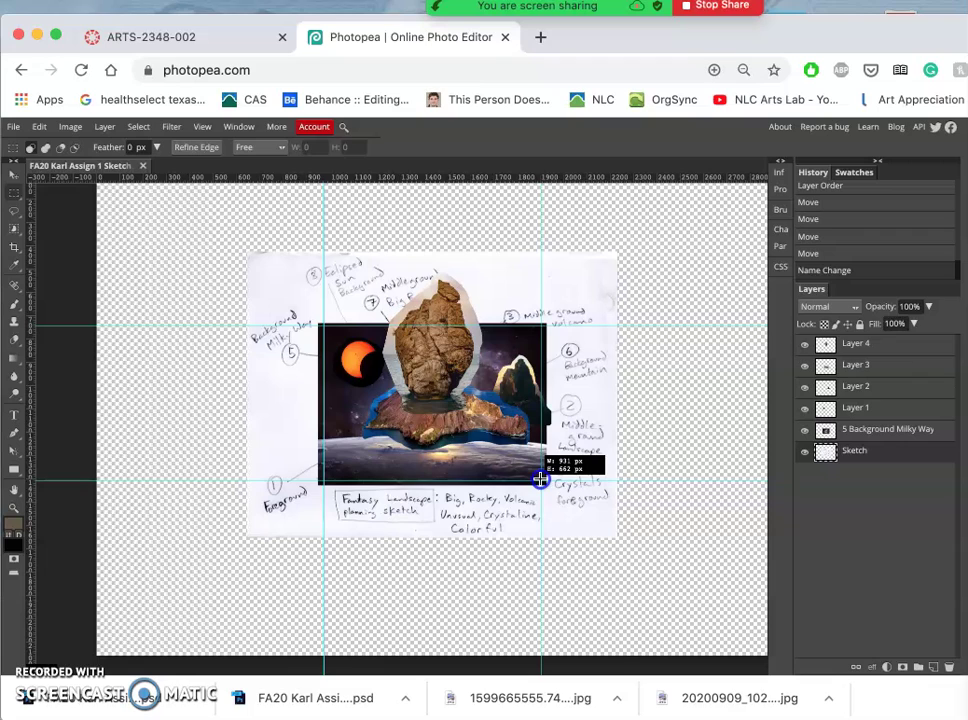
{"action": "left_click_drag", "start_coordinate": [540, 482], "coordinate": [541, 483]}
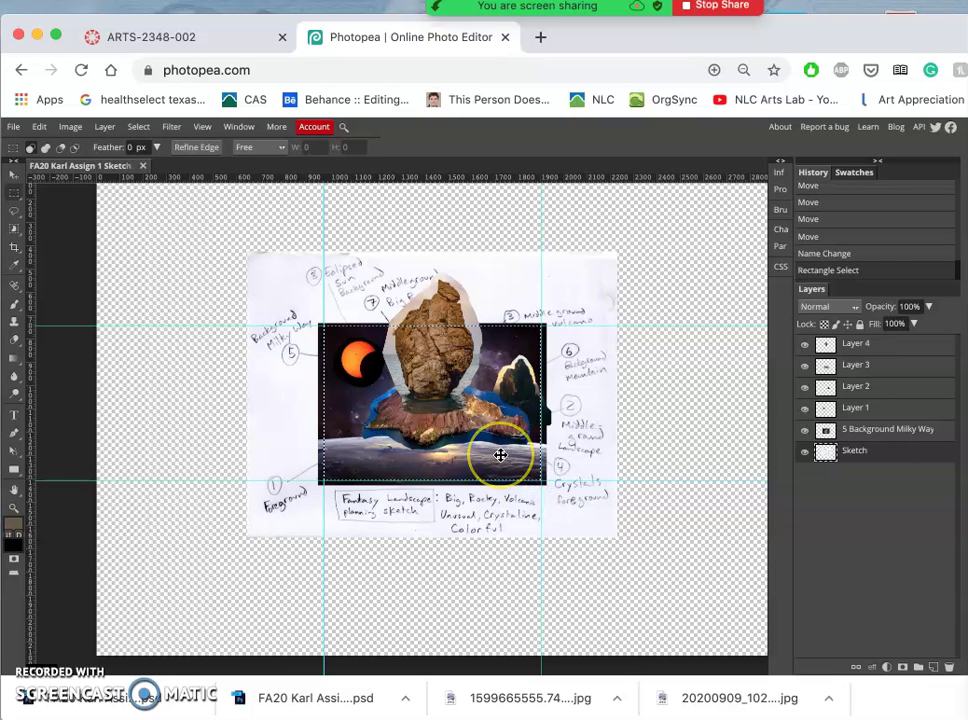
{"action": "left_click", "coordinate": [518, 444]}
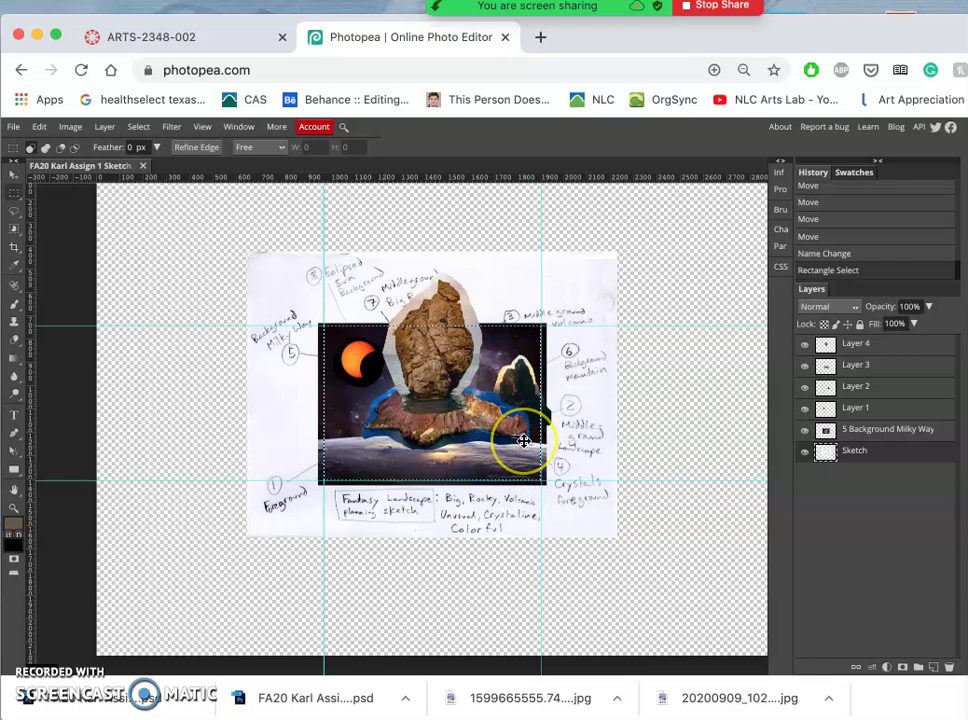
{"action": "key", "text": "ctrl+j"}
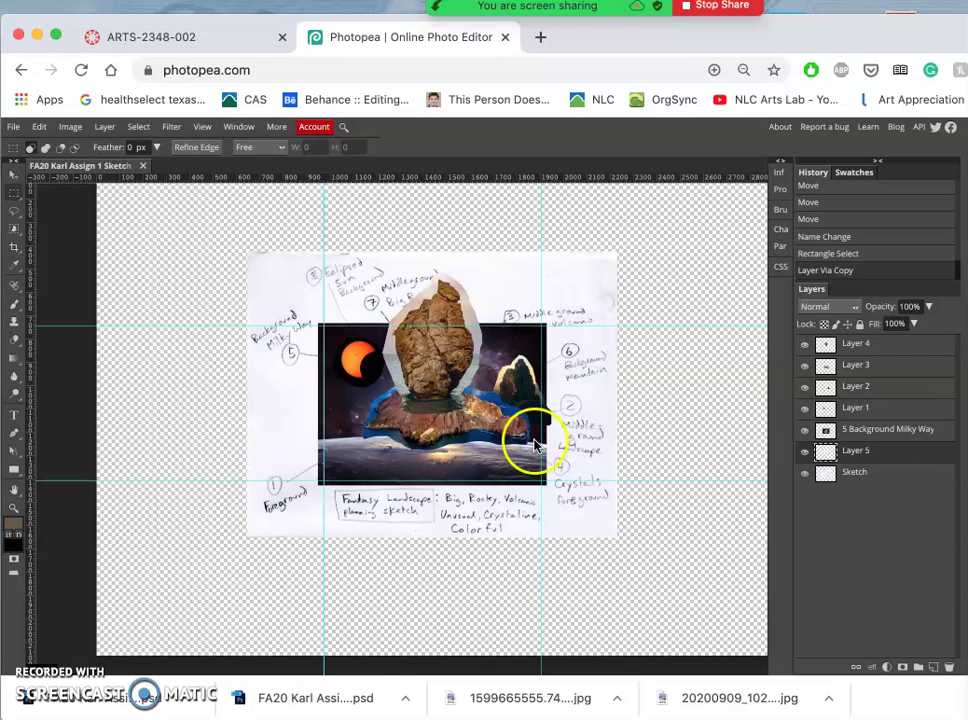
{"action": "left_click_drag", "start_coordinate": [899, 452], "coordinate": [893, 343]}
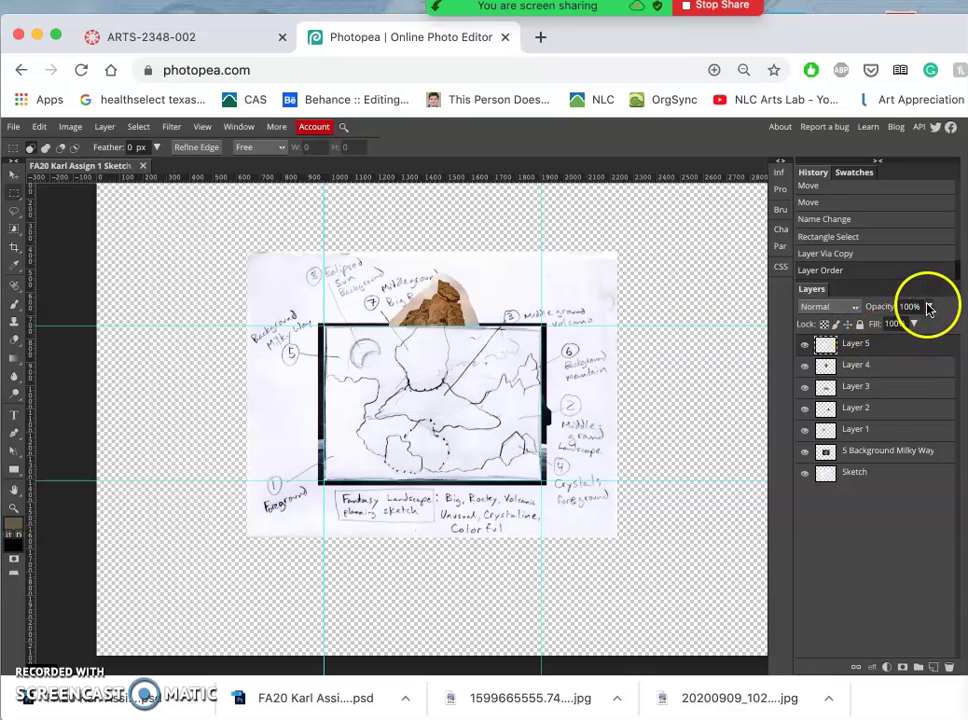
Step: Set the framed sketch copy's opacity to 47% and fully lock that layer
{"action": "left_click", "coordinate": [928, 307]}
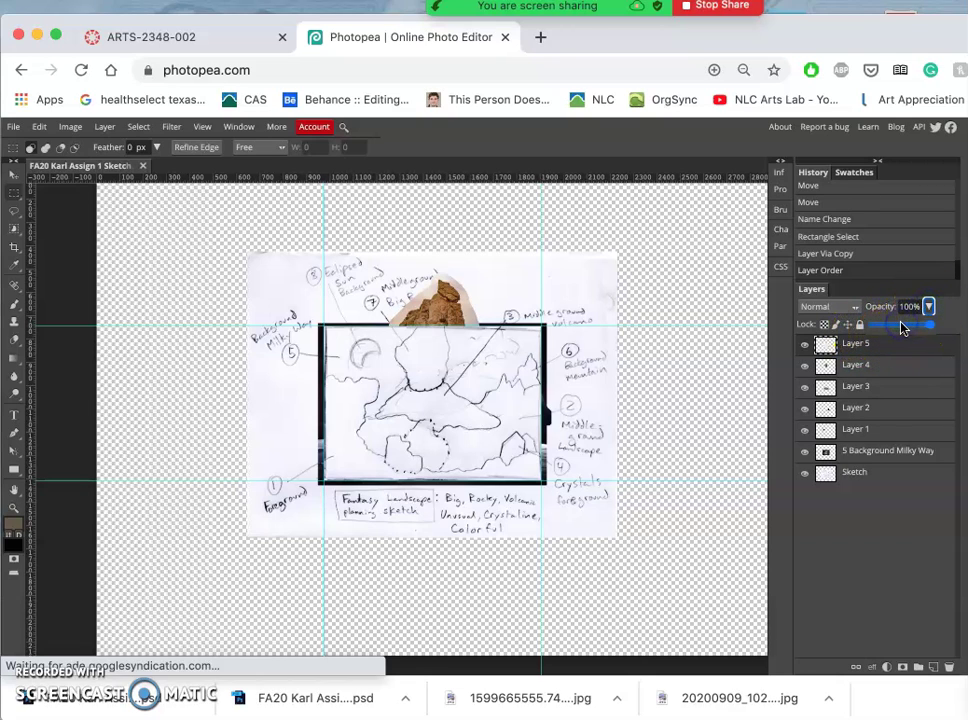
{"action": "left_click", "coordinate": [902, 326]}
{"action": "left_click_drag", "start_coordinate": [900, 323], "coordinate": [898, 326]}
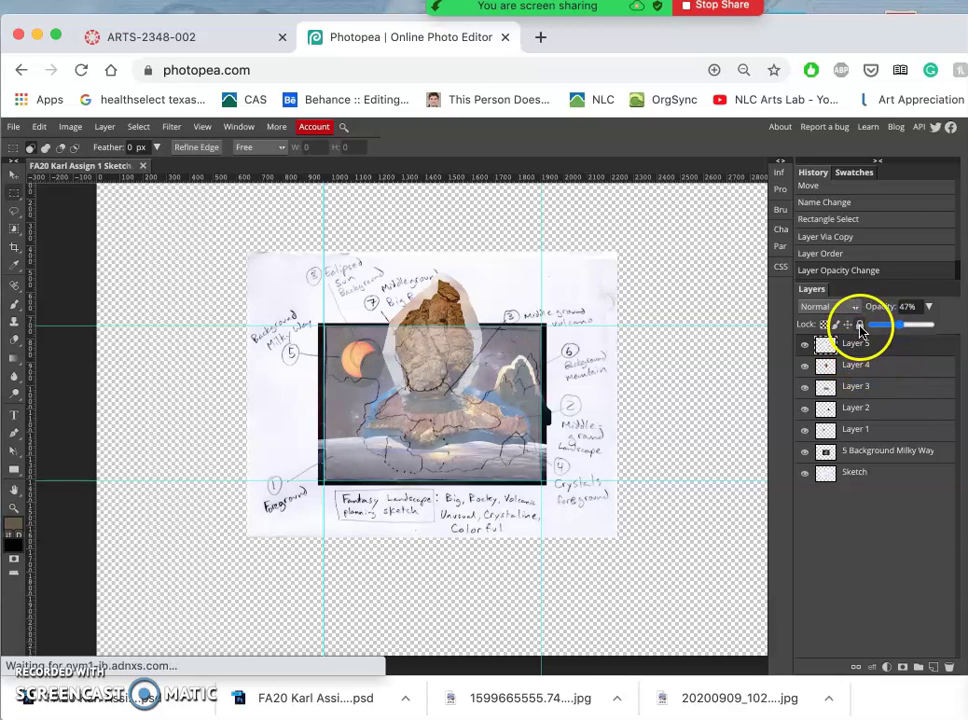
{"action": "left_click", "coordinate": [859, 324]}
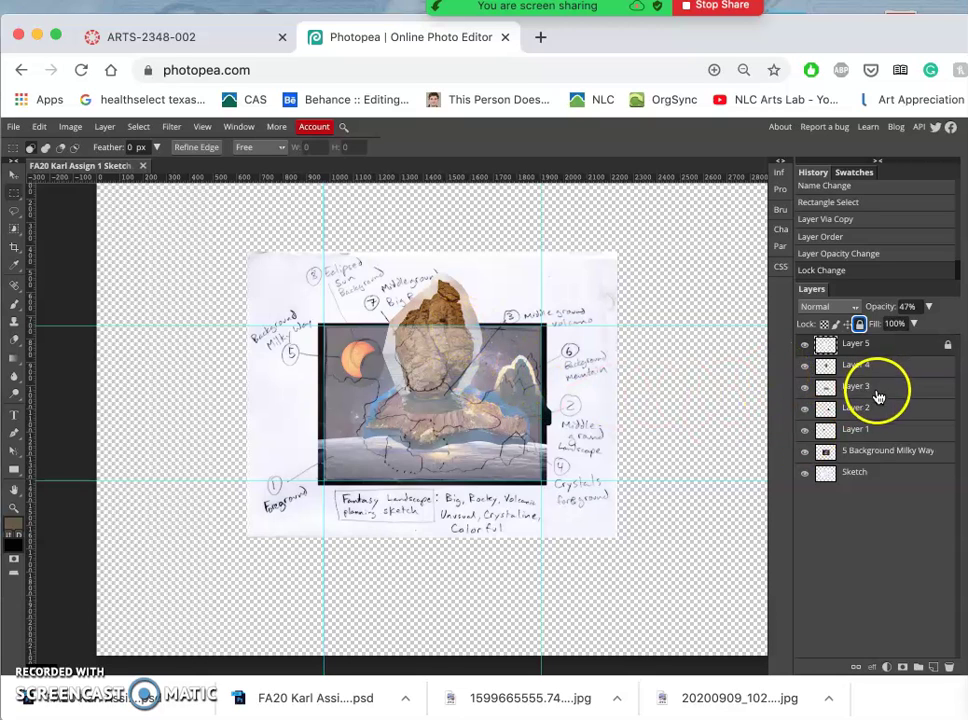
{"action": "left_click", "coordinate": [856, 366]}
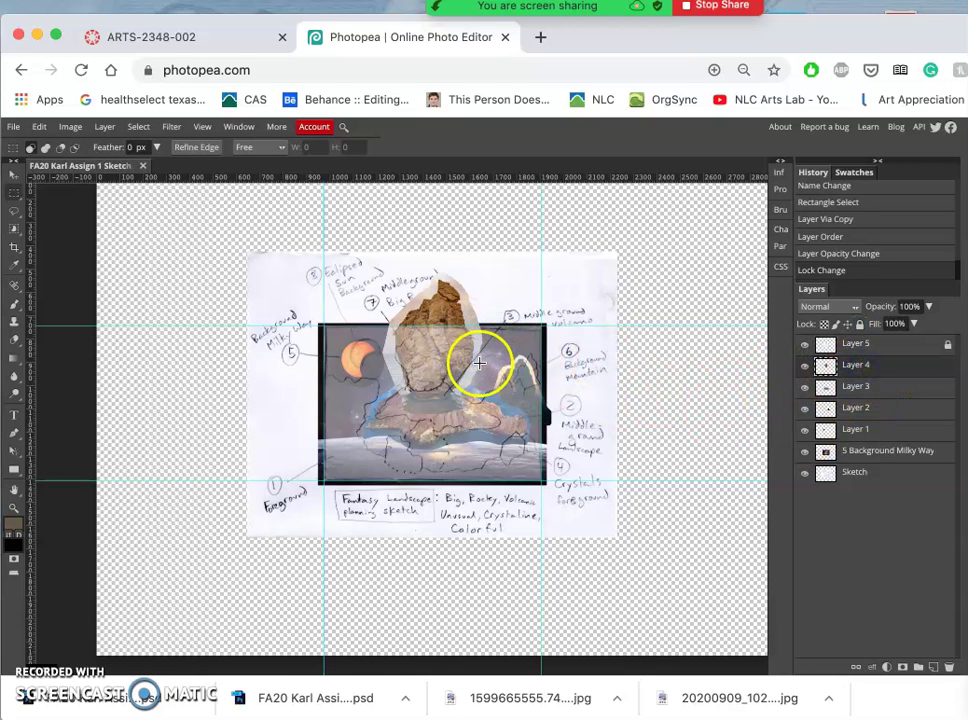
Step: Scale the big rock to about 70% and position it over the sketched rock outline above the volcano
{"action": "scroll", "coordinate": [479, 364], "scroll_direction": "up", "scroll_amount": 5}
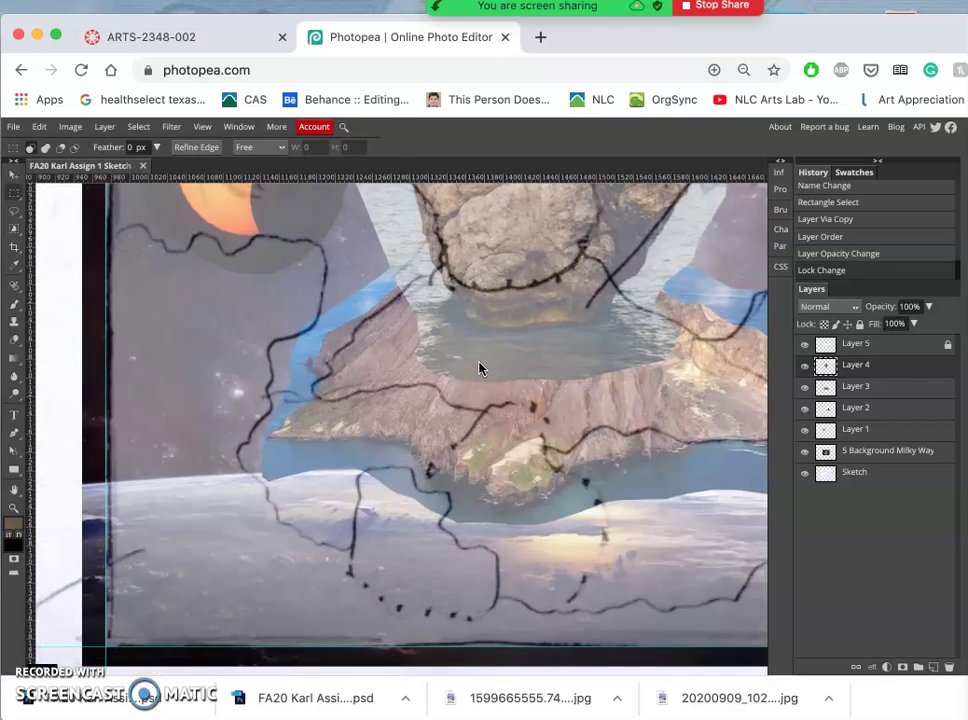
{"action": "scroll", "coordinate": [479, 369], "scroll_direction": "up", "scroll_amount": 5}
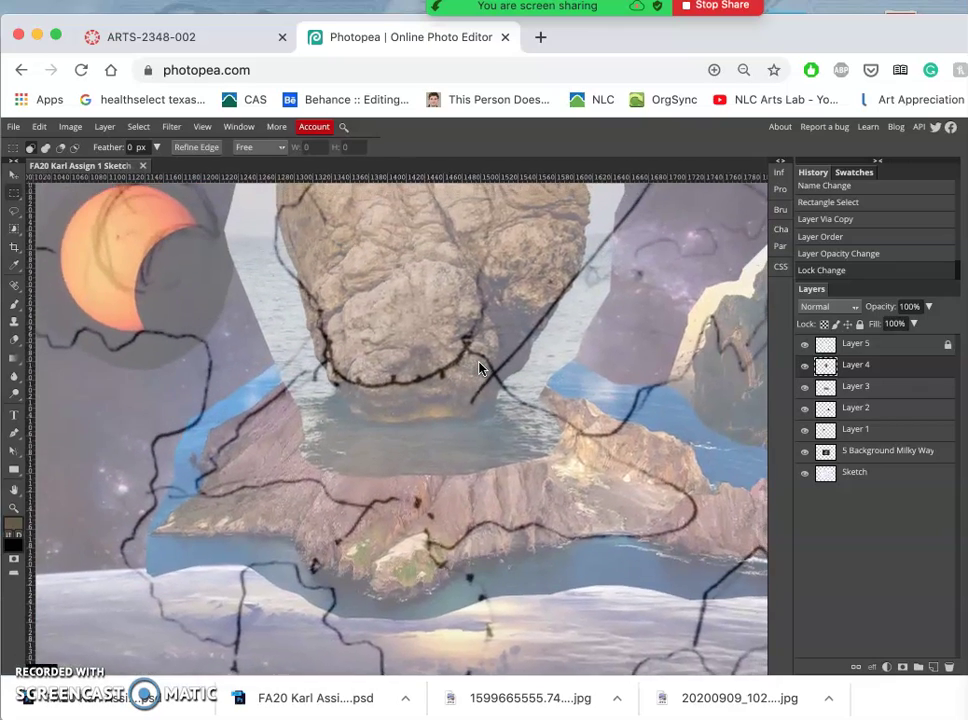
{"action": "scroll", "coordinate": [479, 369], "scroll_direction": "down", "scroll_amount": 5}
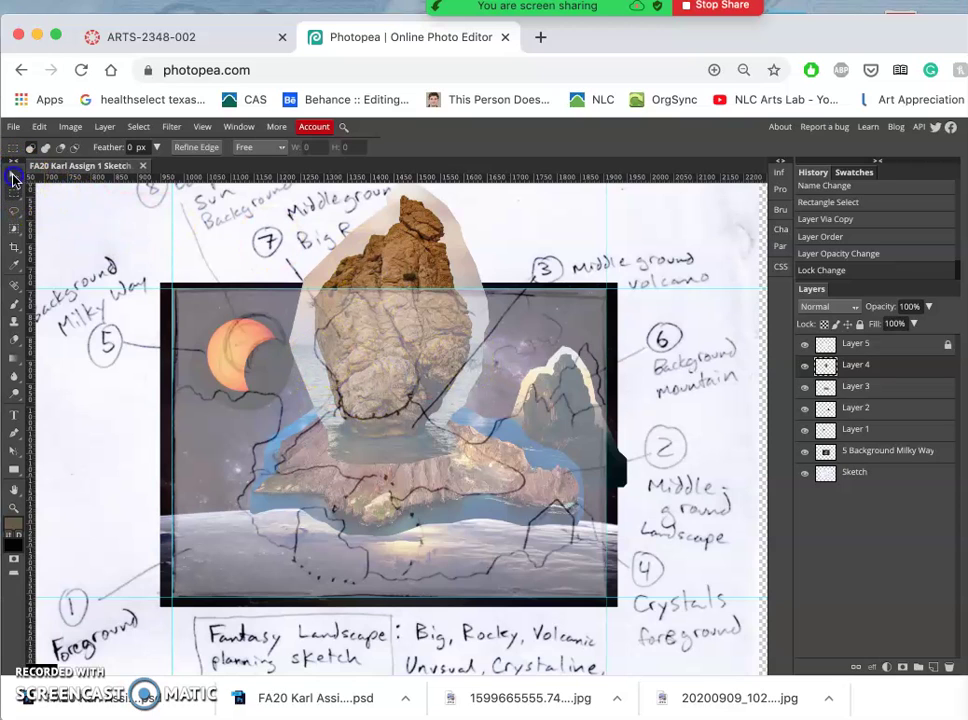
{"action": "key", "text": "v"}
{"action": "left_click", "coordinate": [430, 253]}
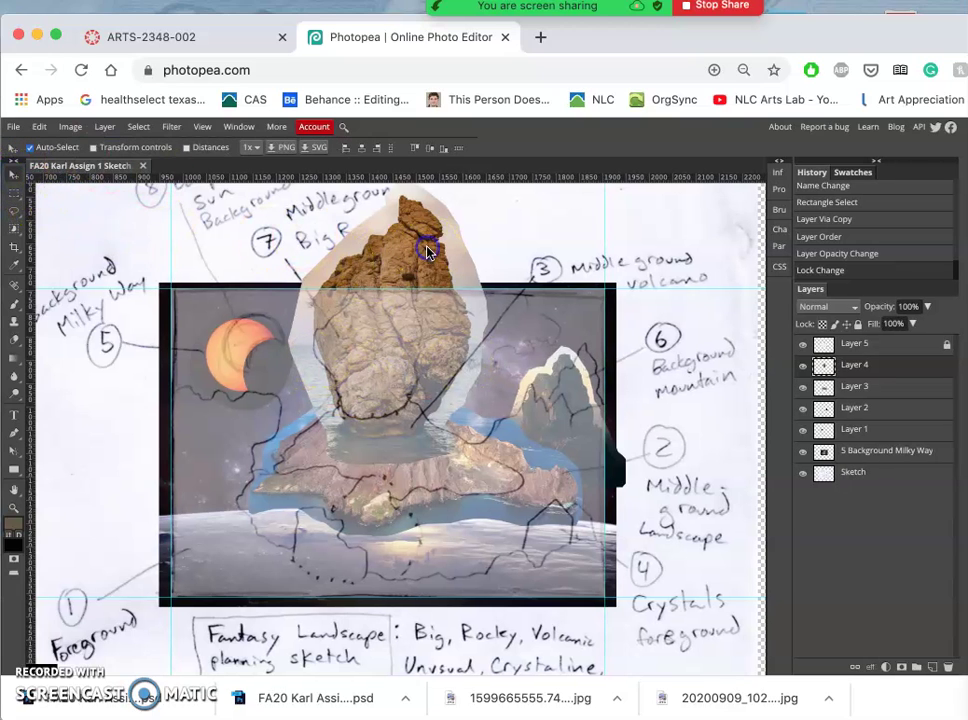
{"action": "key", "text": "ctrl+alt+t"}
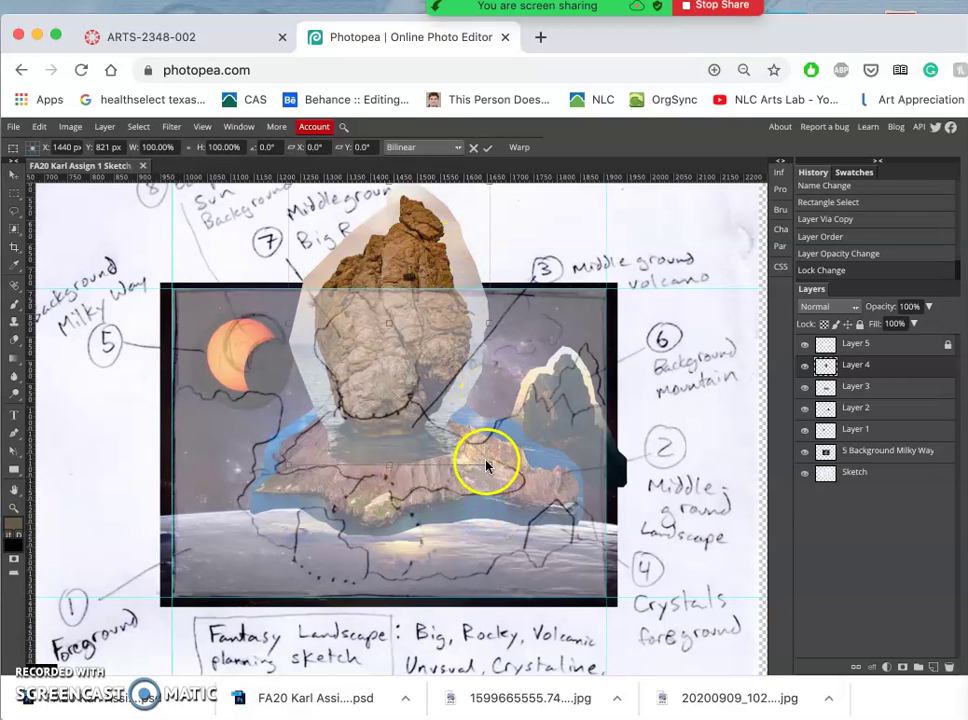
{"action": "left_click_drag", "start_coordinate": [486, 467], "coordinate": [428, 380]}
{"action": "left_click", "coordinate": [395, 331]}
{"action": "left_click_drag", "start_coordinate": [378, 302], "coordinate": [390, 336]}
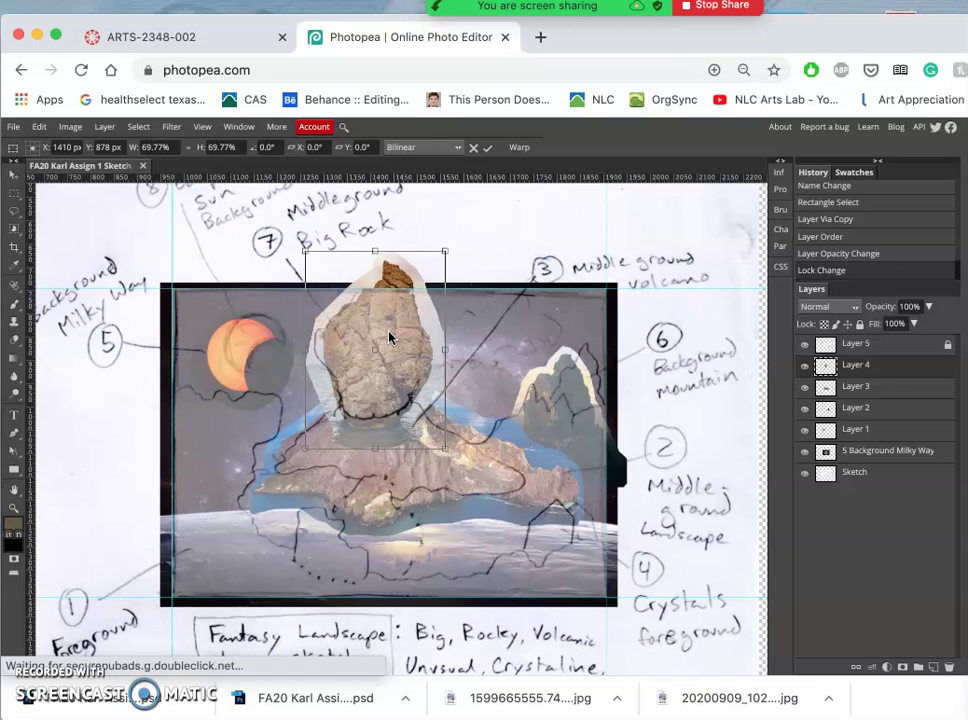
{"action": "key", "text": "Return"}
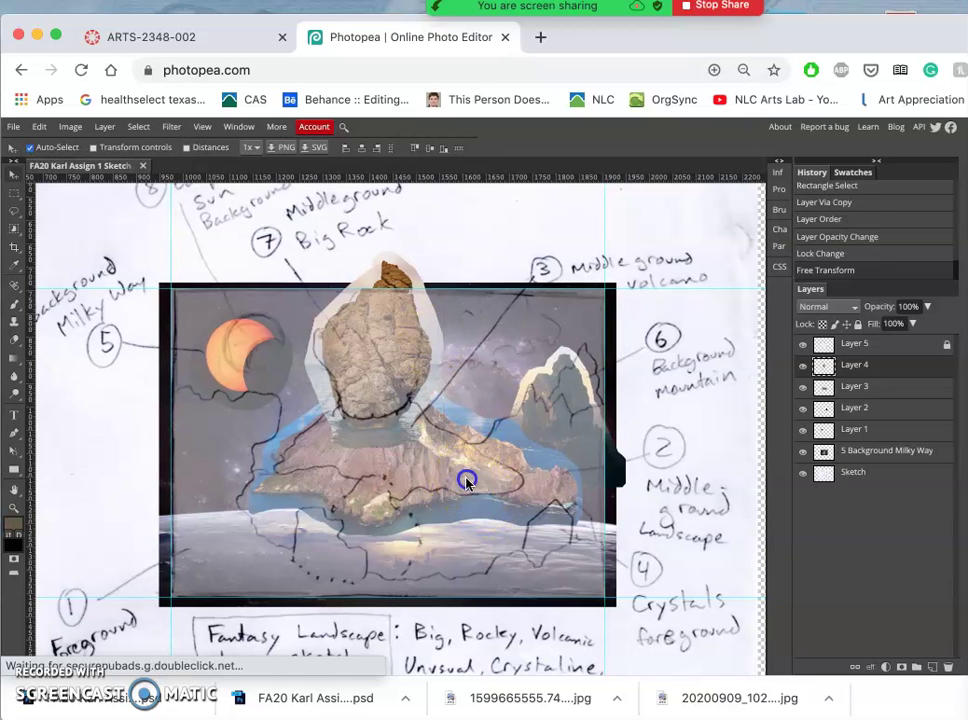
Step: Move the eclipsed sun onto its sketched circle in the sky and scale it to about 79%
{"action": "left_click", "coordinate": [440, 494]}
{"action": "left_click_drag", "start_coordinate": [440, 494], "coordinate": [236, 355]}
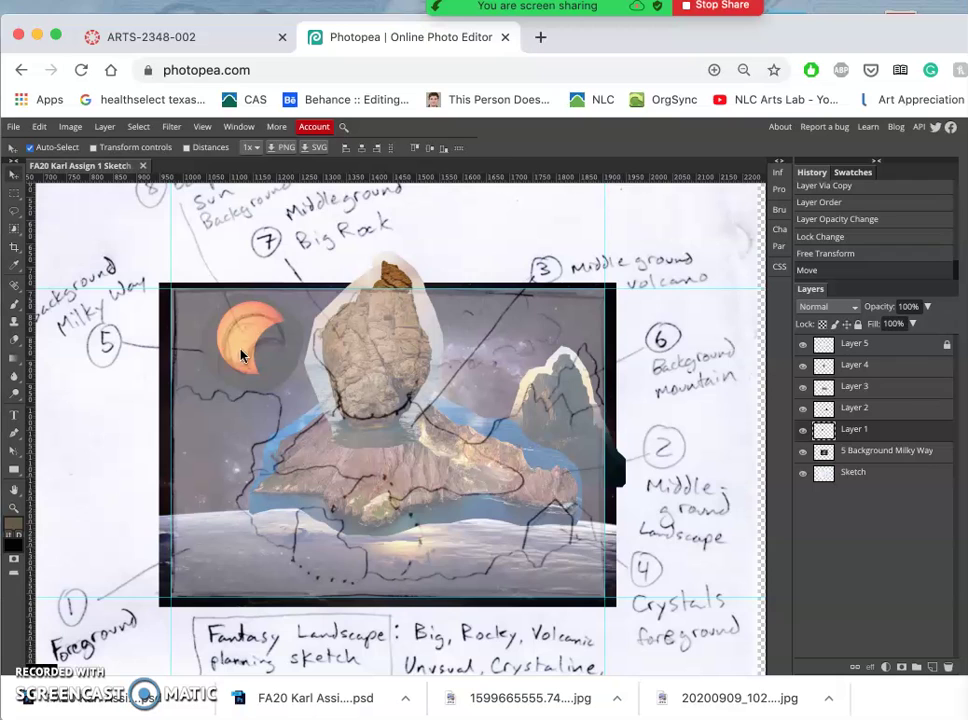
{"action": "key", "text": "ctrl+alt+t"}
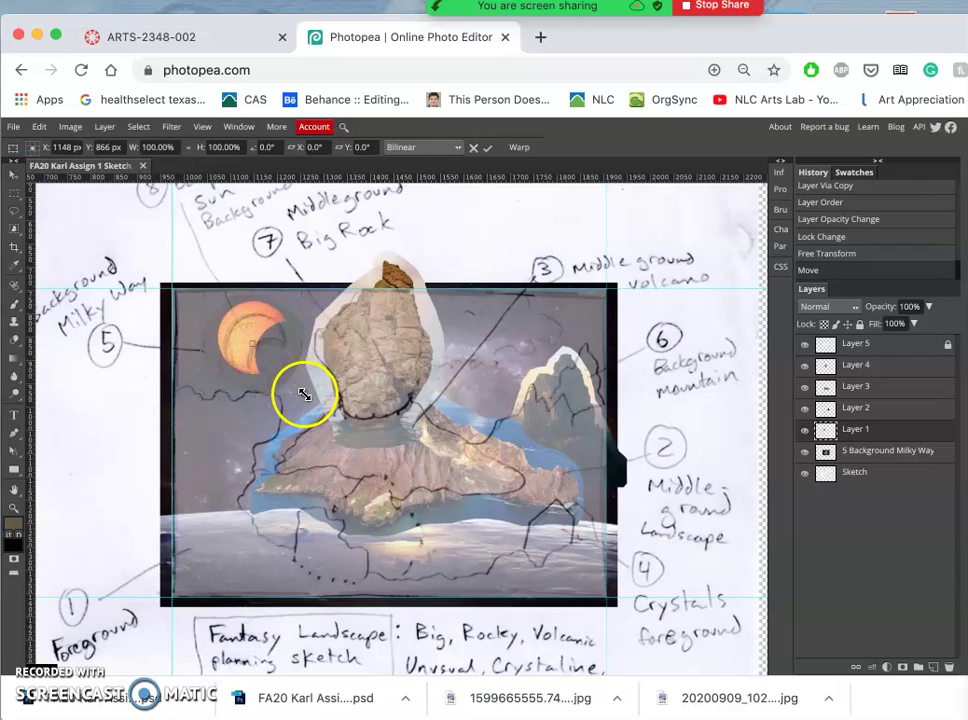
{"action": "left_click_drag", "start_coordinate": [304, 394], "coordinate": [276, 366]}
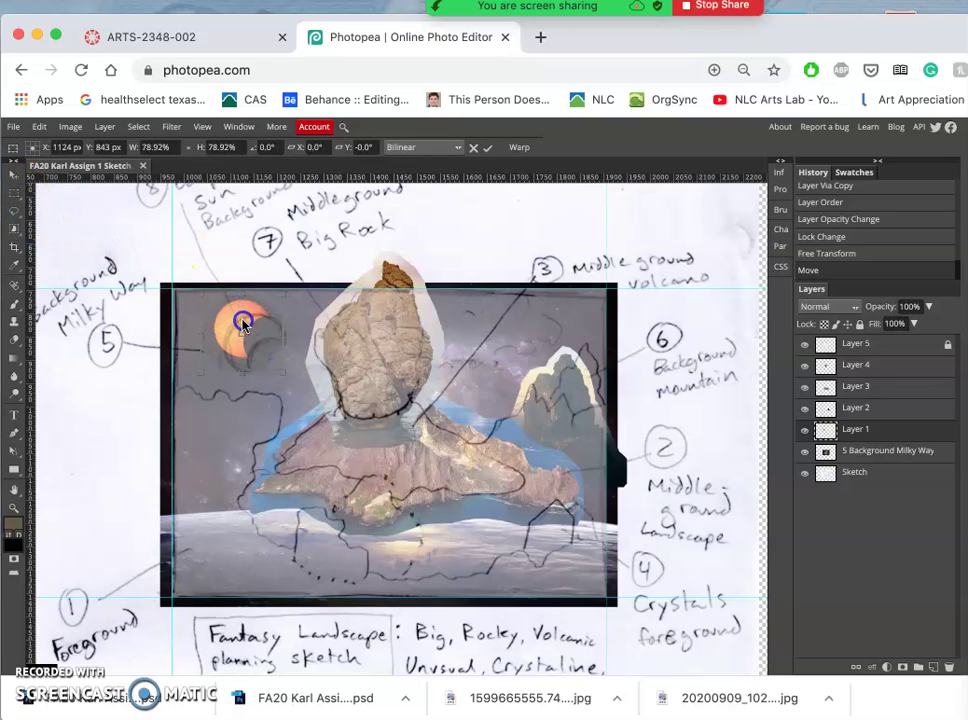
{"action": "left_click_drag", "start_coordinate": [243, 325], "coordinate": [249, 323]}
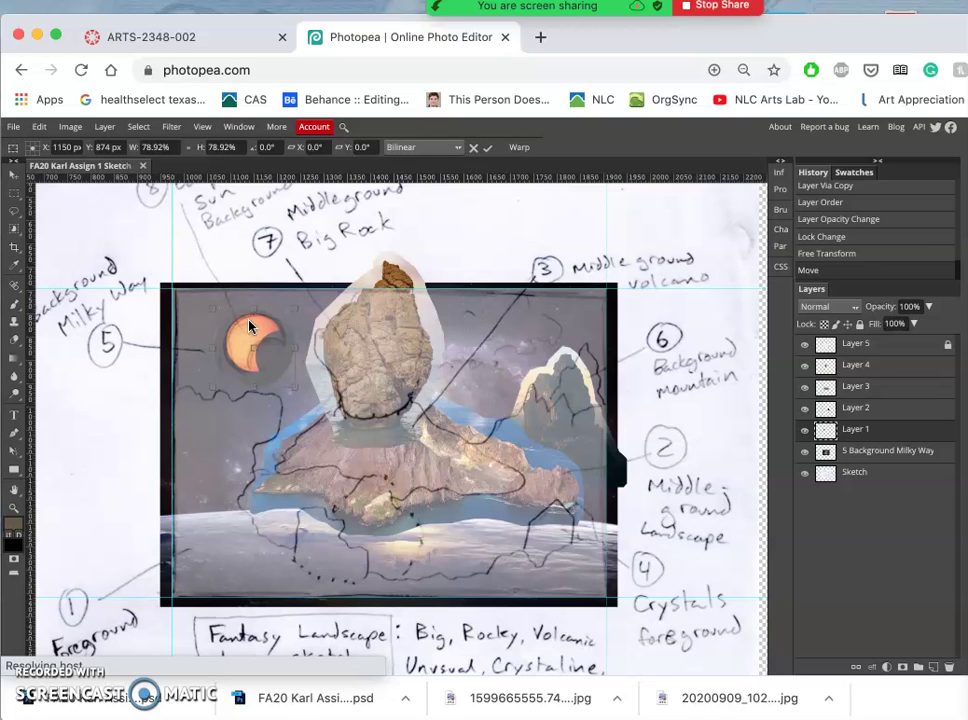
Step: Toggle the Layer 5 sketch overlay off and on to compare the collage with the plan, leaving it visible
{"action": "left_click", "coordinate": [873, 346]}
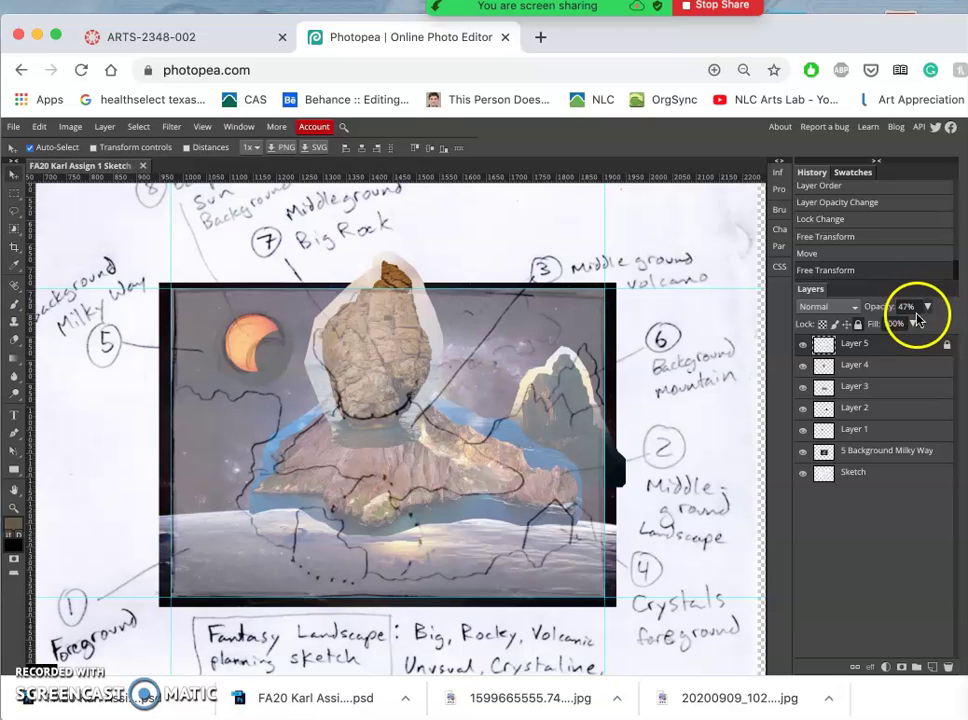
{"action": "left_click", "coordinate": [803, 345]}
{"action": "left_click", "coordinate": [803, 345]}
{"action": "left_click", "coordinate": [803, 345]}
{"action": "left_click", "coordinate": [803, 345]}
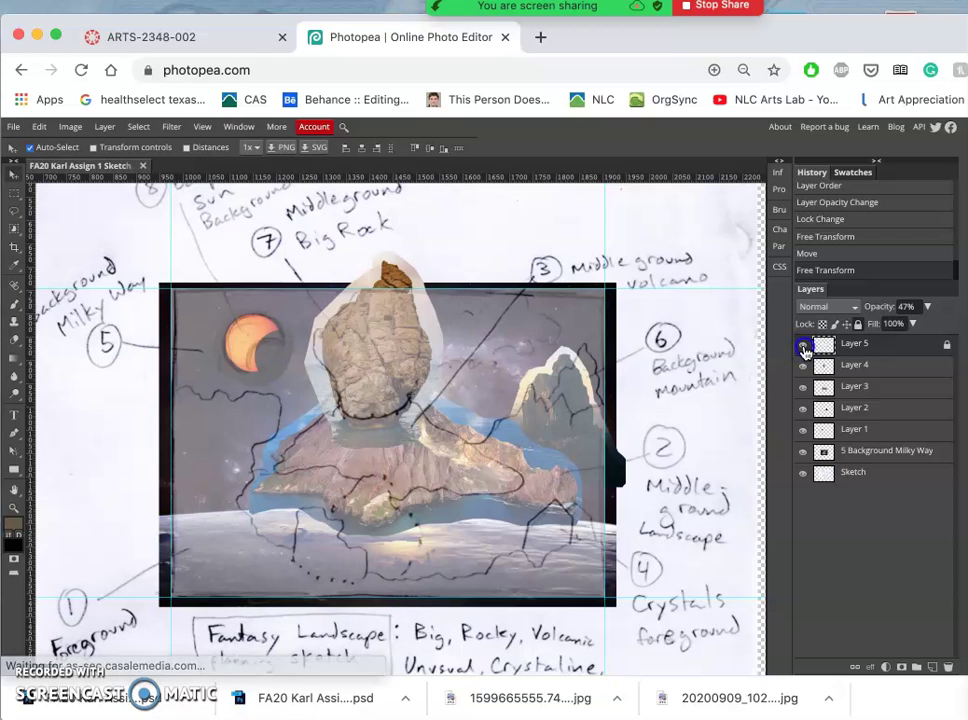
{"action": "left_click", "coordinate": [803, 346]}
{"action": "left_click", "coordinate": [803, 346]}
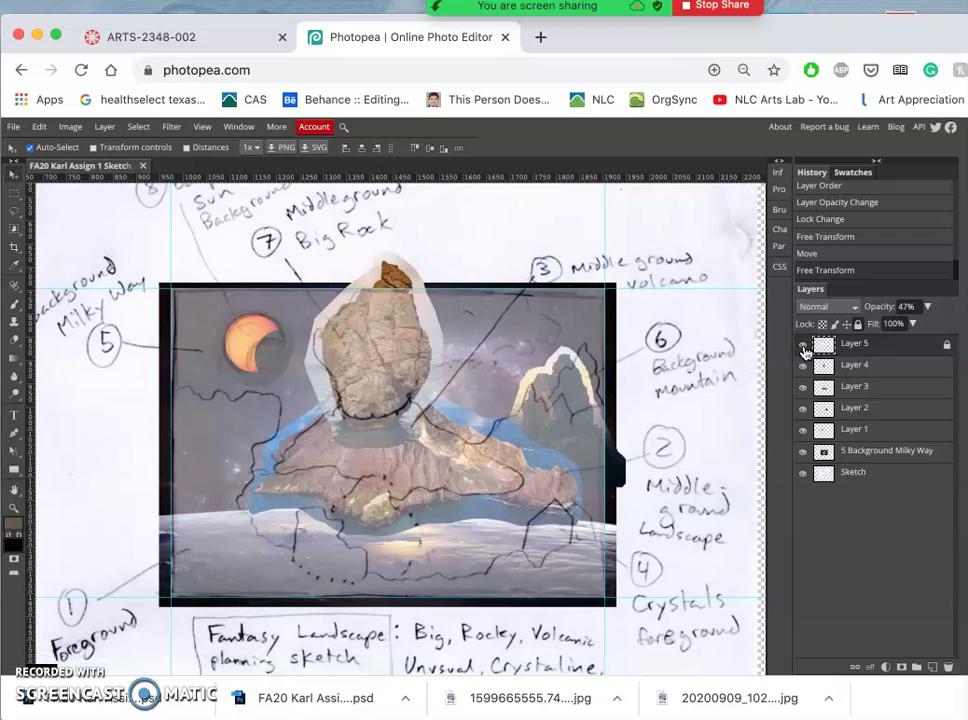
{"action": "left_click", "coordinate": [803, 346]}
{"action": "left_click", "coordinate": [803, 346]}
{"action": "left_click", "coordinate": [803, 346]}
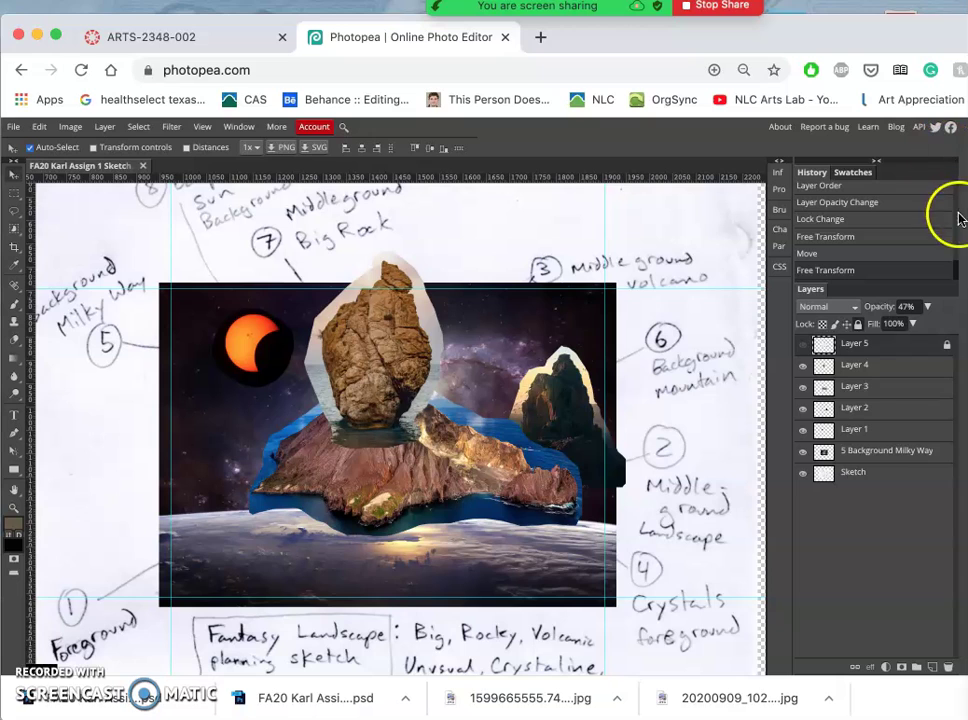
{"action": "left_click", "coordinate": [802, 344]}
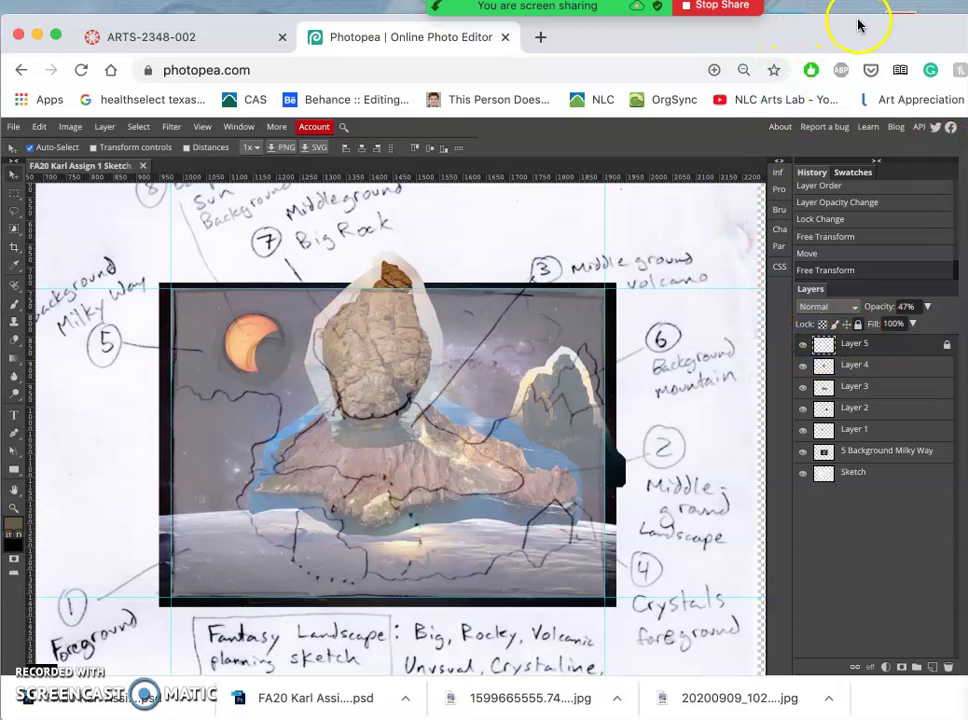
Step: Place 2 Middleground landscape.jpg from the reference images folder into the collage document
{"action": "key", "text": "ctrl+Up"}
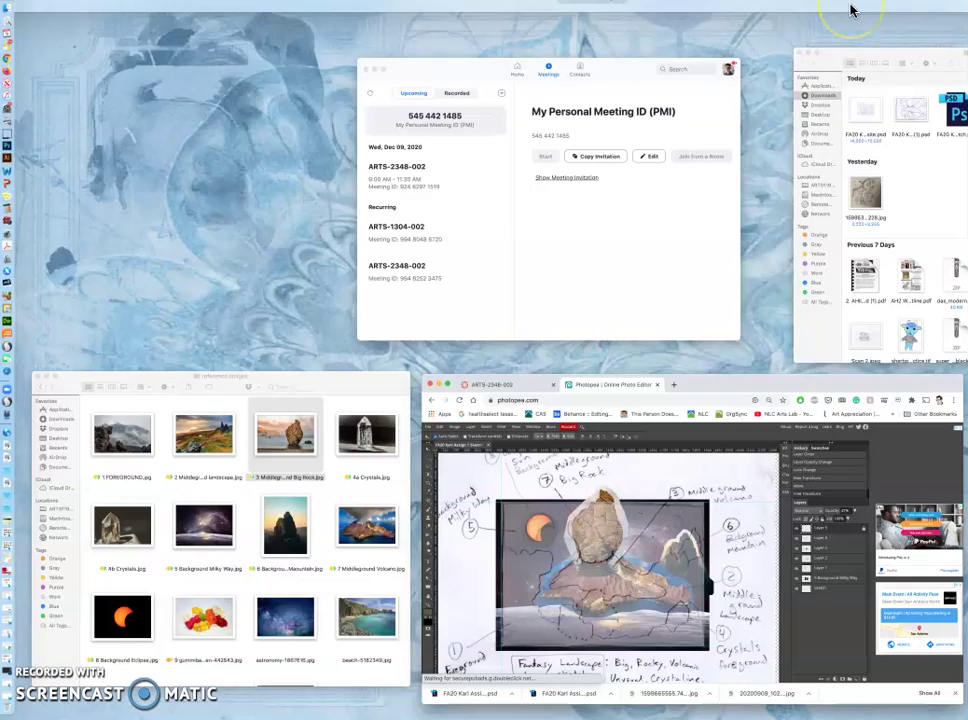
{"action": "left_click", "coordinate": [194, 538]}
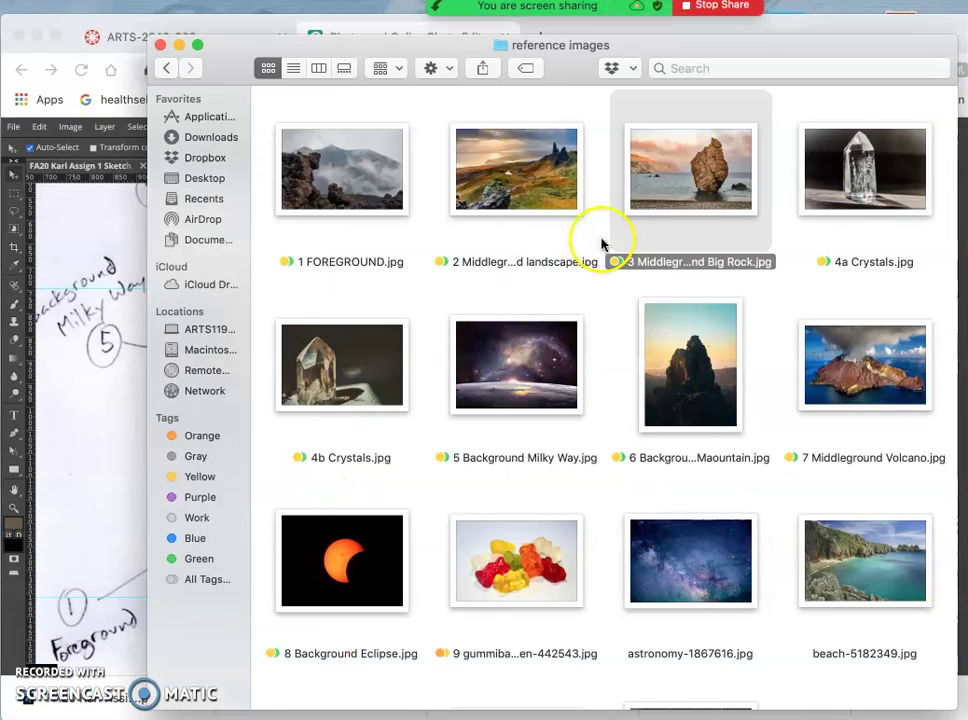
{"action": "left_click_drag", "start_coordinate": [531, 174], "coordinate": [113, 471]}
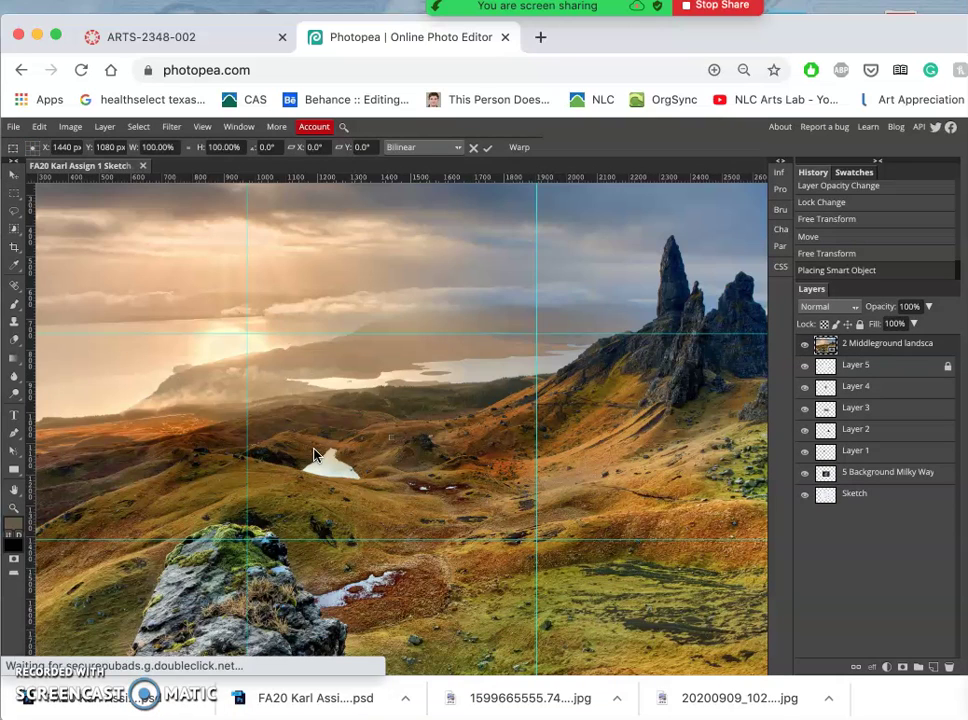
Step: Scale the placed middleground landscape to about 38% and position it over the guide-framed area
{"action": "key", "text": "super+minus"}
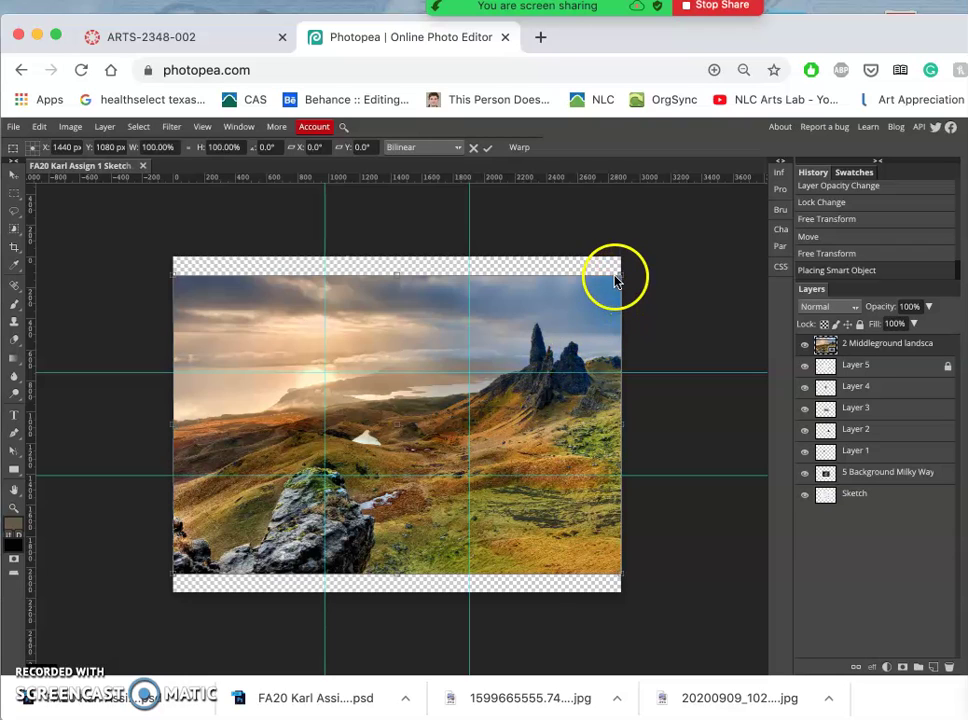
{"action": "left_click_drag", "start_coordinate": [618, 280], "coordinate": [584, 305]}
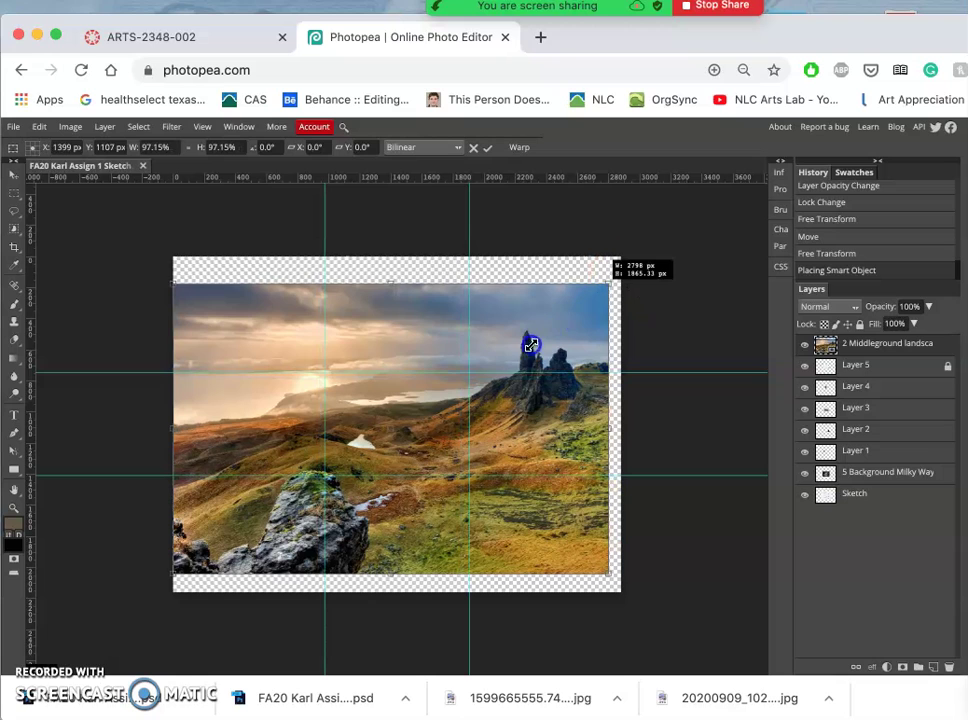
{"action": "left_click_drag", "start_coordinate": [478, 385], "coordinate": [323, 510]}
{"action": "mouse_move", "coordinate": [339, 465]}
{"action": "left_mouse_down"}
{"action": "mouse_move", "coordinate": [395, 430]}
{"action": "mouse_move", "coordinate": [439, 422]}
{"action": "mouse_move", "coordinate": [425, 420]}
{"action": "left_mouse_up"}
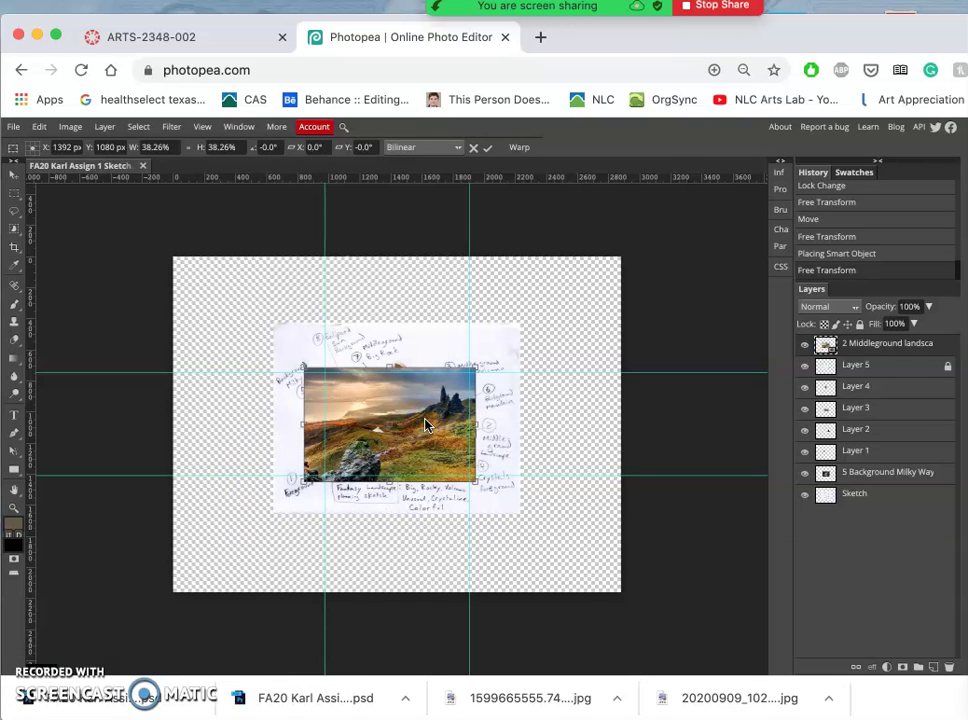
Step: Reorder the middleground landscape layer so it sits below Layer 3 and above Layer 2
{"action": "left_click", "coordinate": [914, 343]}
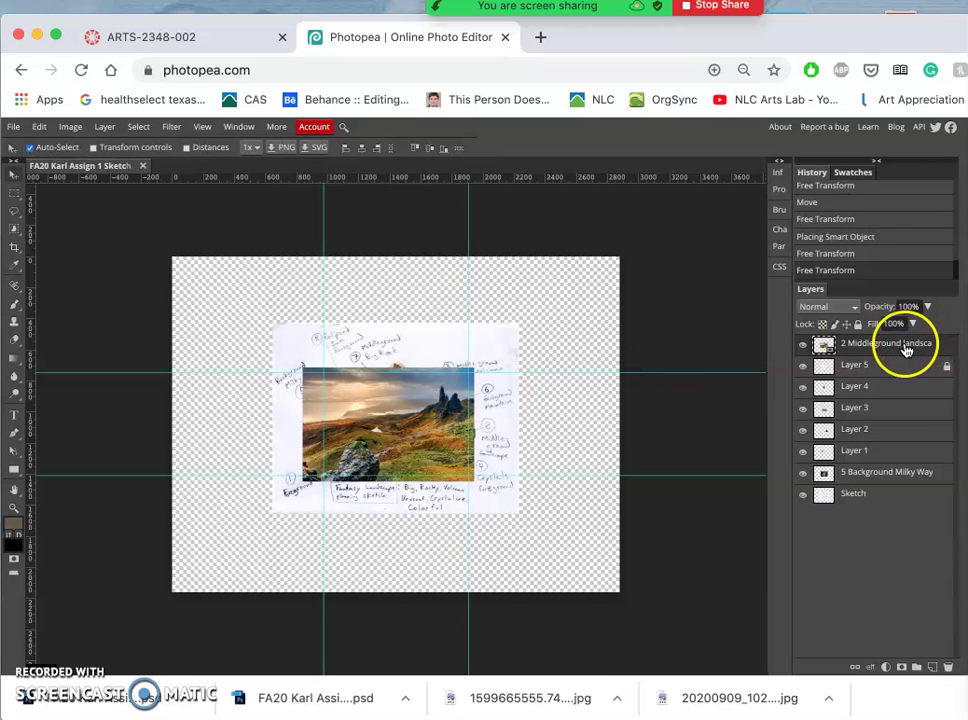
{"action": "left_click_drag", "start_coordinate": [906, 348], "coordinate": [903, 382]}
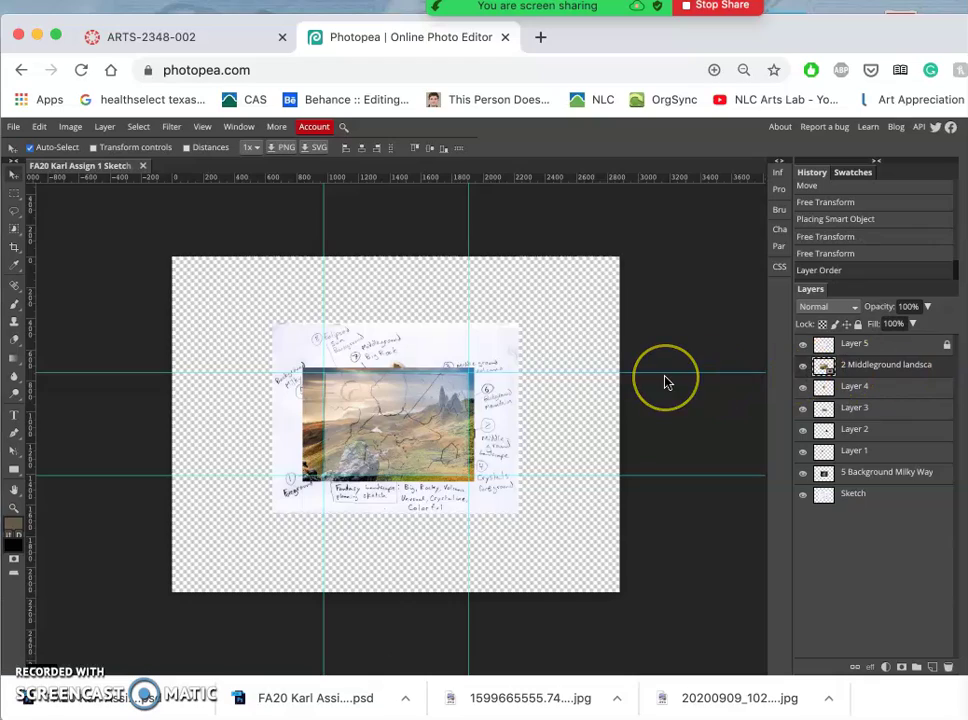
{"action": "key", "text": "super+plus"}
{"action": "key", "text": "super+="}
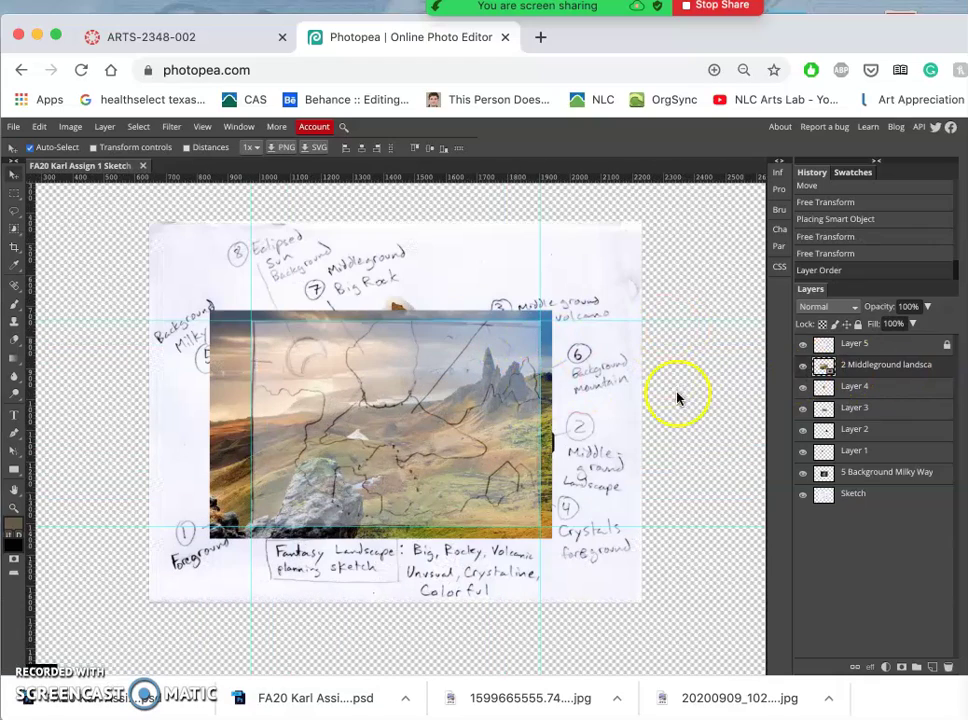
{"action": "left_click_drag", "start_coordinate": [868, 375], "coordinate": [868, 414]}
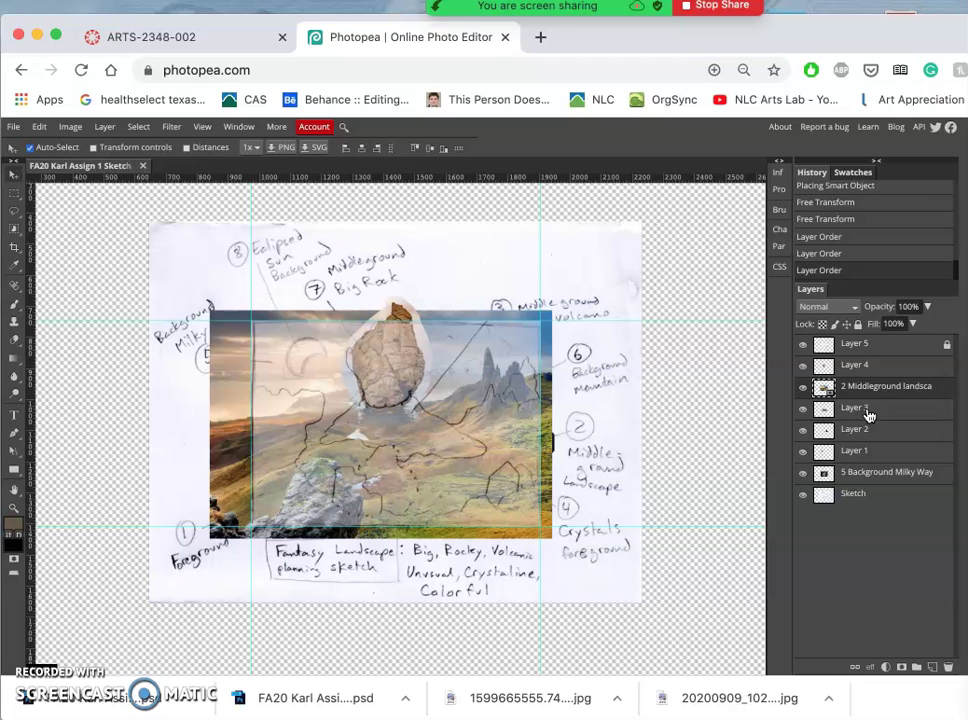
{"action": "left_click_drag", "start_coordinate": [869, 388], "coordinate": [866, 420]}
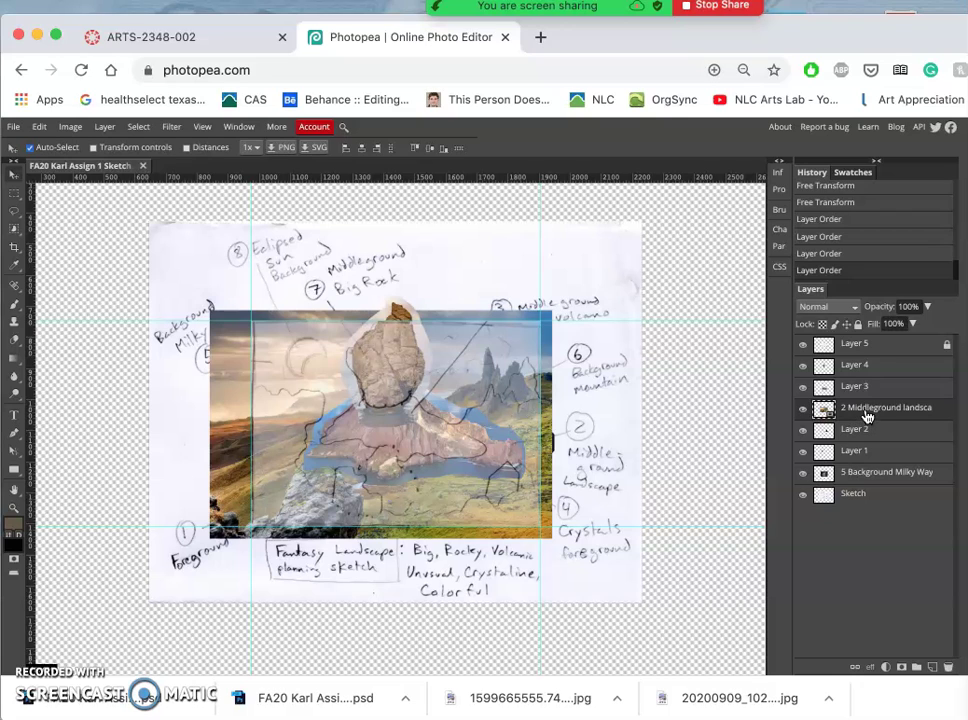
{"action": "left_click_drag", "start_coordinate": [868, 415], "coordinate": [868, 436]}
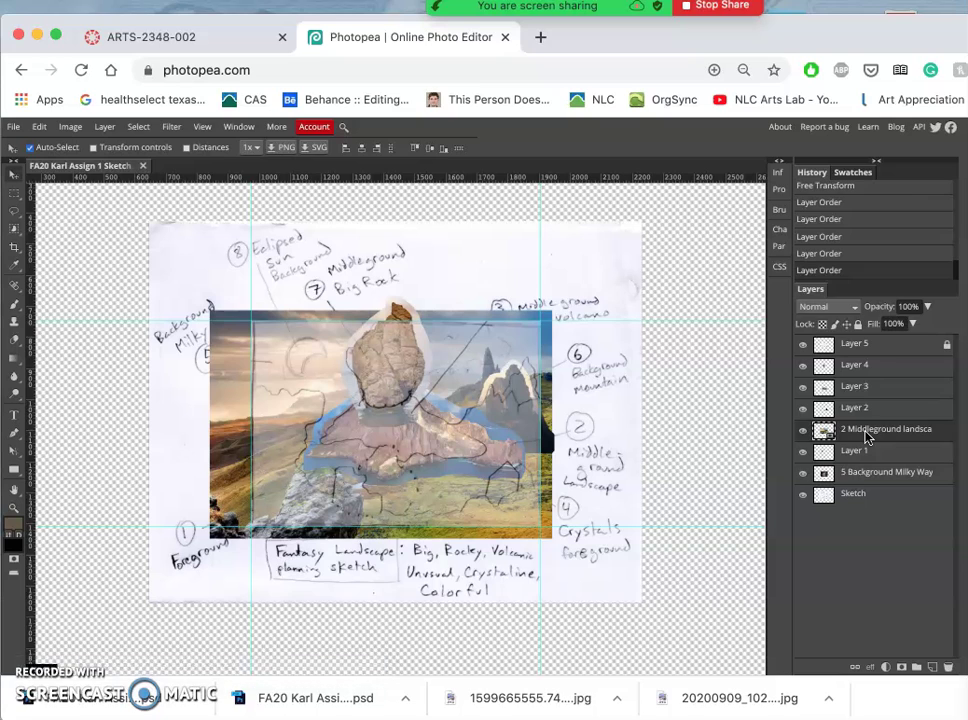
{"action": "mouse_move", "coordinate": [866, 435]}
{"action": "left_mouse_down"}
{"action": "mouse_move", "coordinate": [864, 405]}
{"action": "mouse_move", "coordinate": [853, 417]}
{"action": "left_mouse_up"}
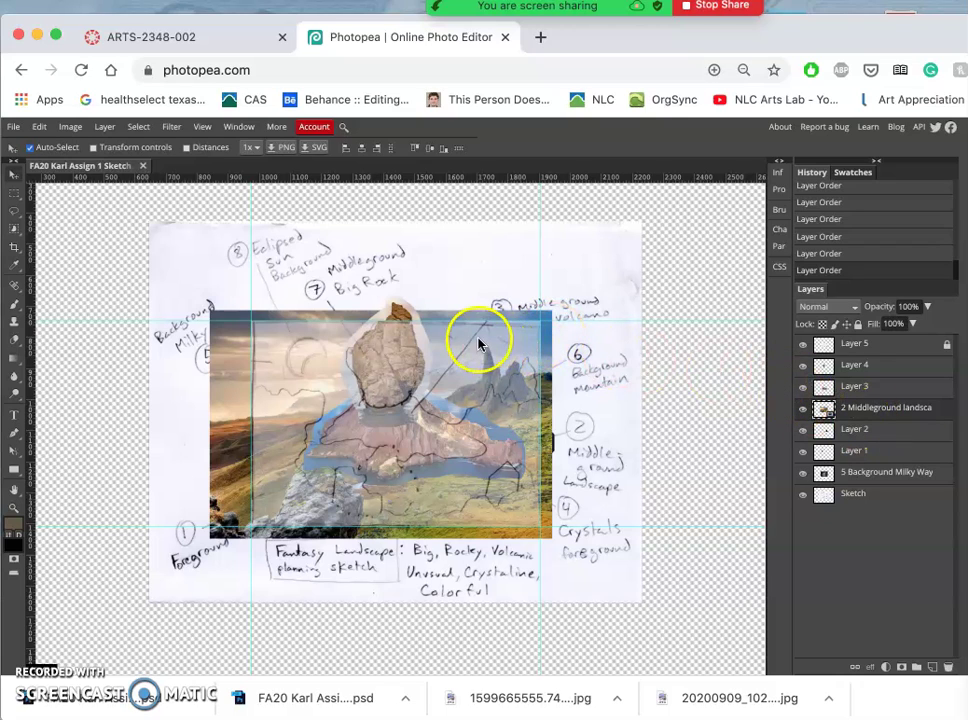
Step: Rasterize the middleground landscape layer
{"action": "key", "text": "ctrl+t"}
{"action": "right_click", "coordinate": [853, 406]}
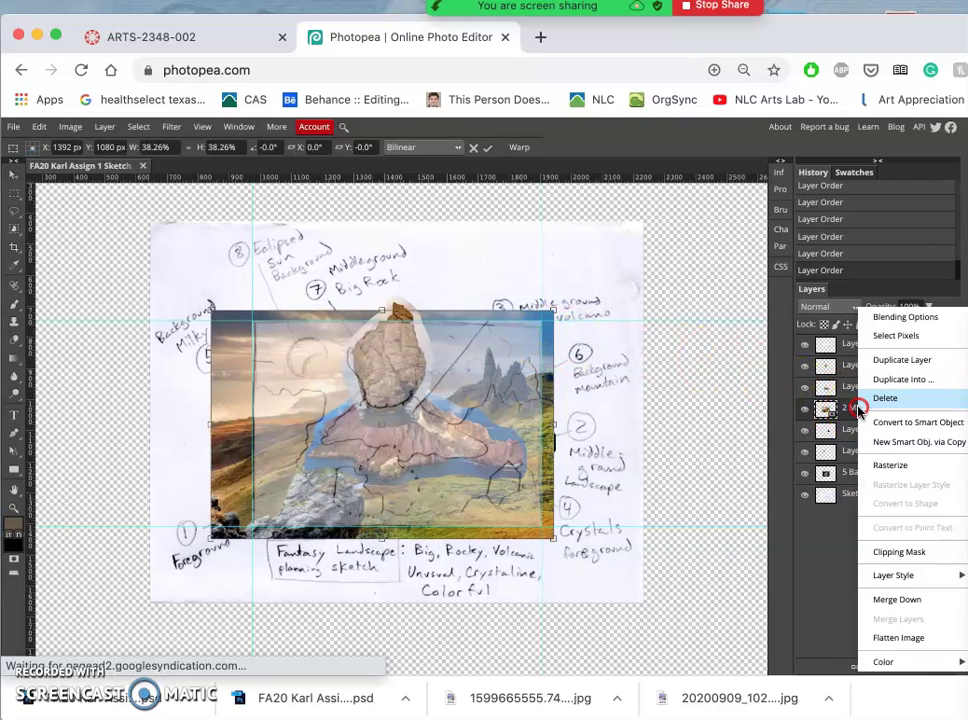
{"action": "left_click", "coordinate": [868, 465]}
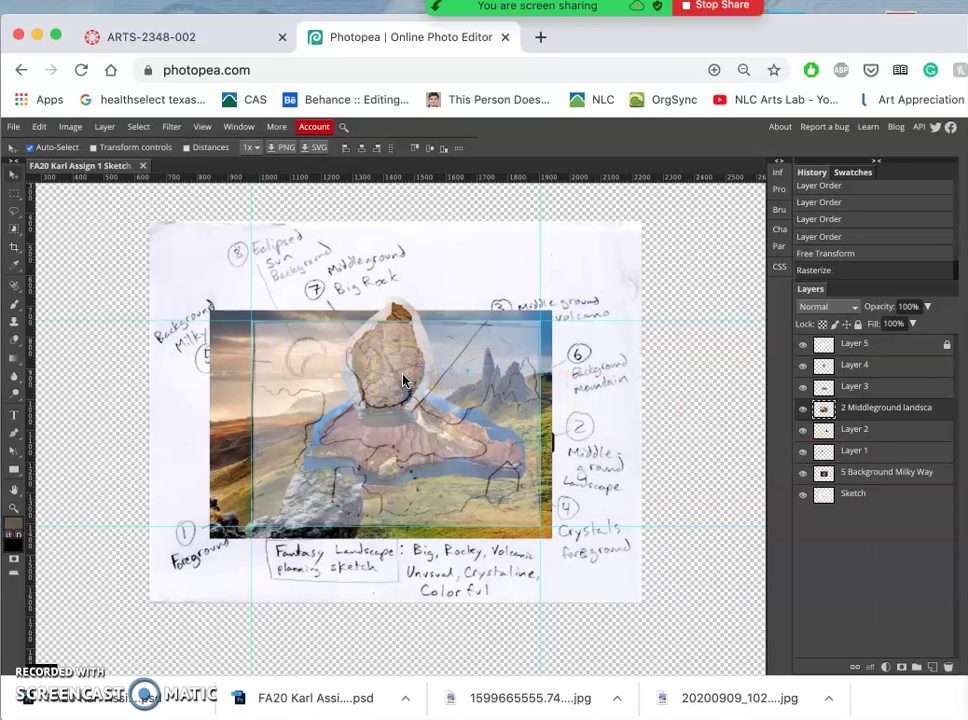
Step: Resize the landscape to about 87% width and 97% height, aligning its upper-left corner with the guides
{"action": "key", "text": "ctrl+alt+t"}
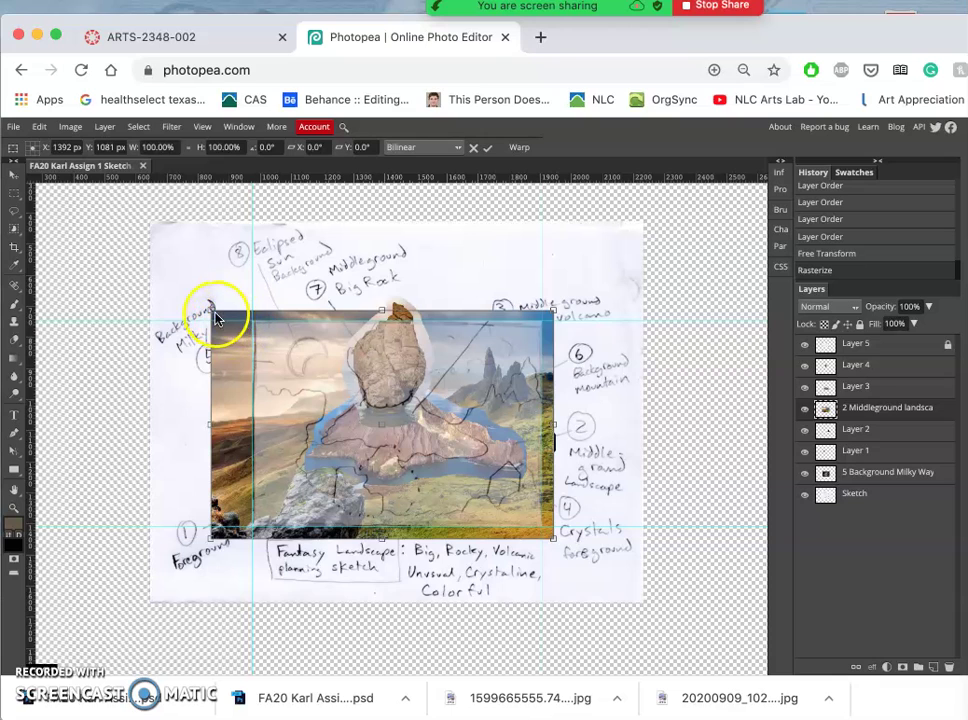
{"action": "left_click_drag", "start_coordinate": [213, 313], "coordinate": [255, 321]}
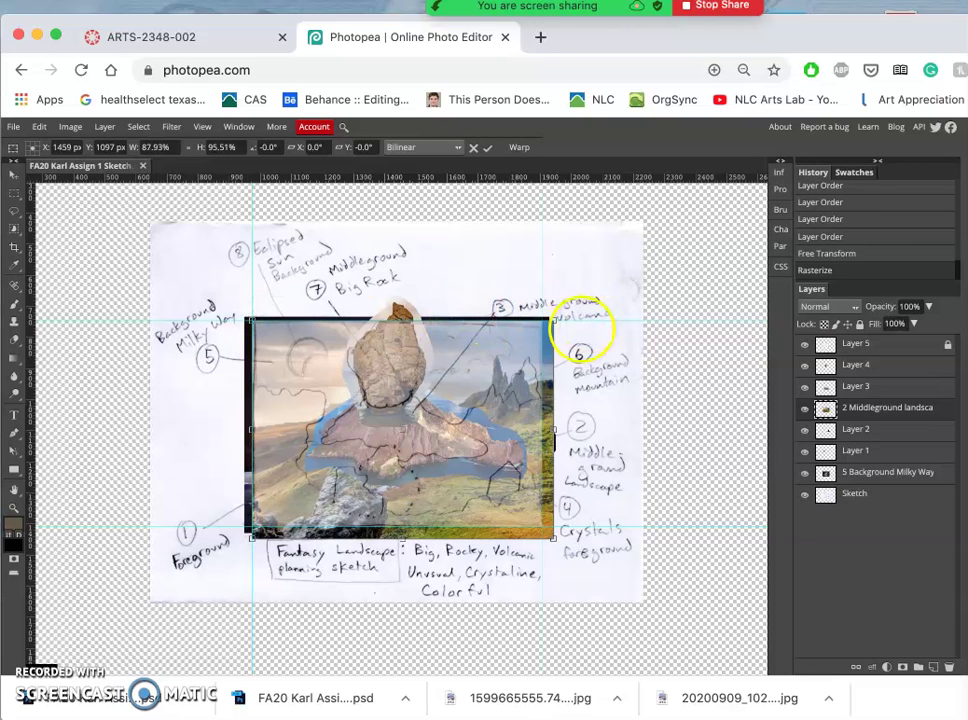
{"action": "left_click_drag", "start_coordinate": [549, 318], "coordinate": [549, 316]}
Step: Warp the middleground landscape by pulling its upper edge and upper-right corner downward, and apply the transform
{"action": "right_click", "coordinate": [509, 374]}
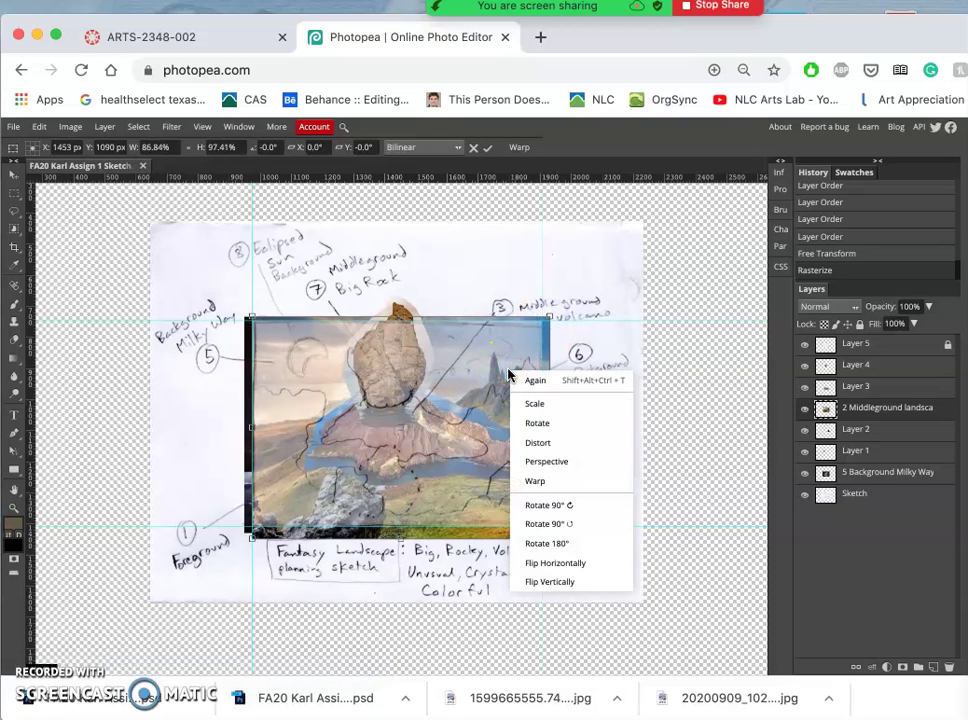
{"action": "left_click", "coordinate": [533, 482]}
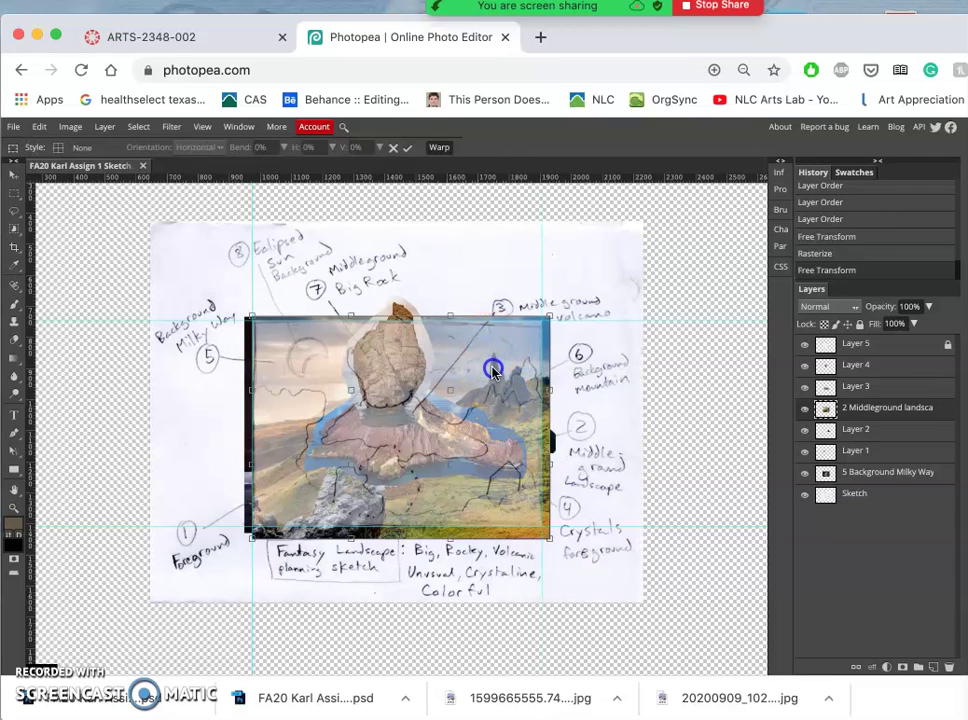
{"action": "left_click_drag", "start_coordinate": [493, 380], "coordinate": [453, 365]}
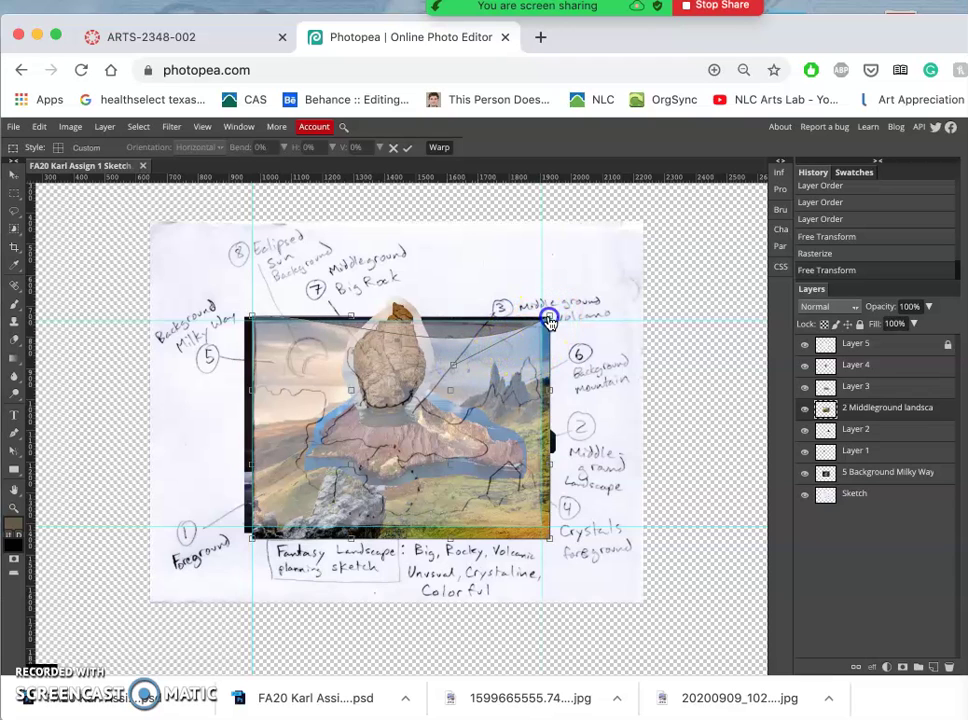
{"action": "left_click_drag", "start_coordinate": [549, 333], "coordinate": [437, 470]}
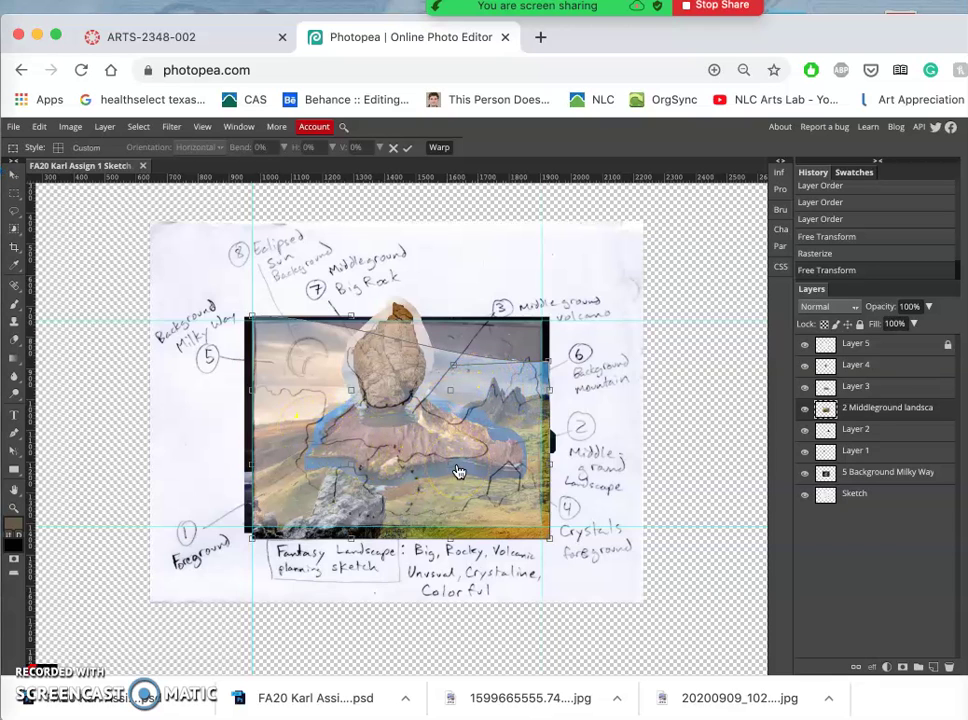
{"action": "key", "text": "Return"}
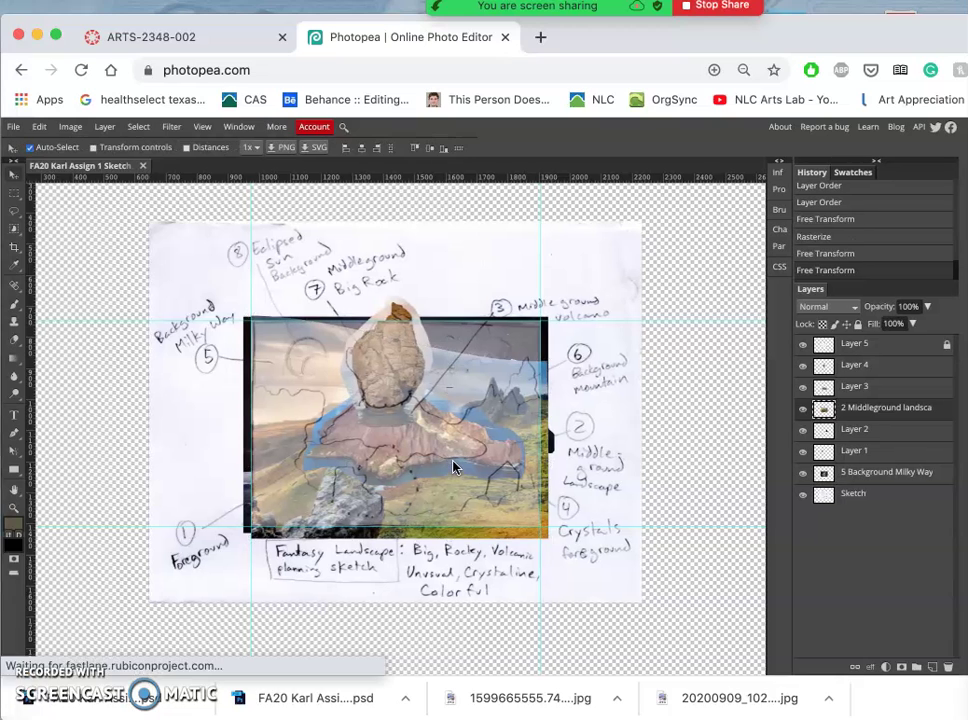
{"action": "left_click", "coordinate": [460, 486]}
{"action": "left_click", "coordinate": [366, 515]}
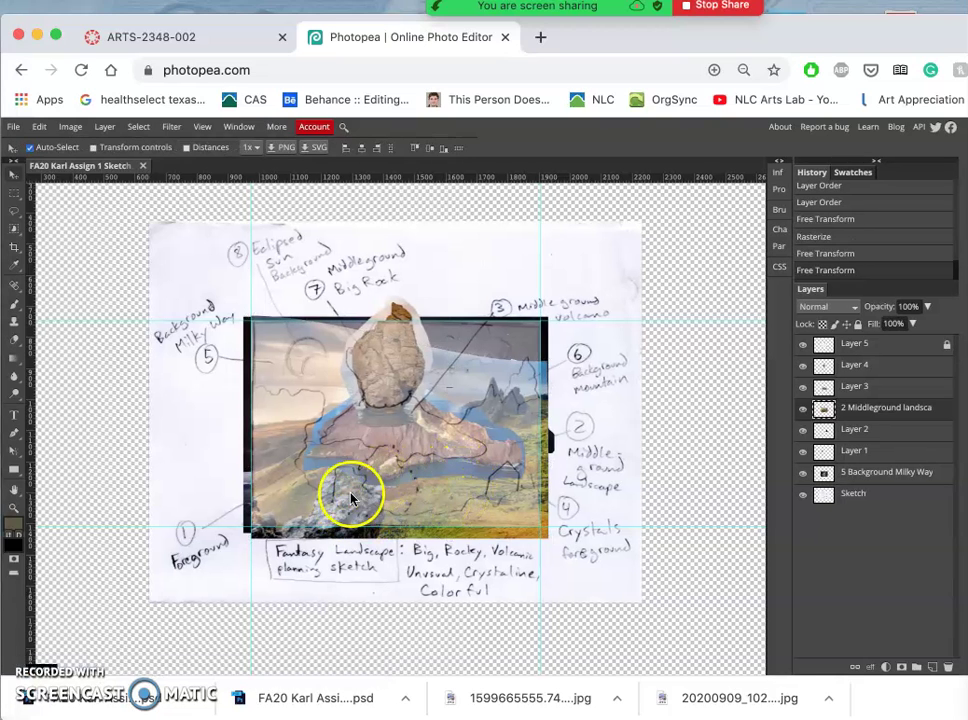